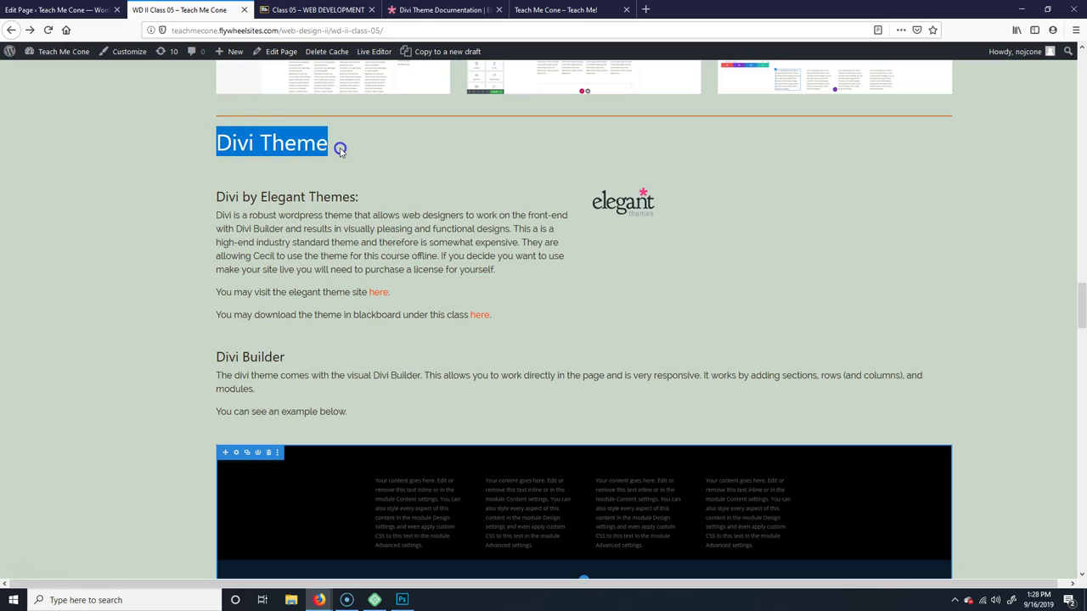
# Step: Deselect the Divi Theme heading and switch to the Divi Theme Documentation tab
pyautogui.click(268, 222)
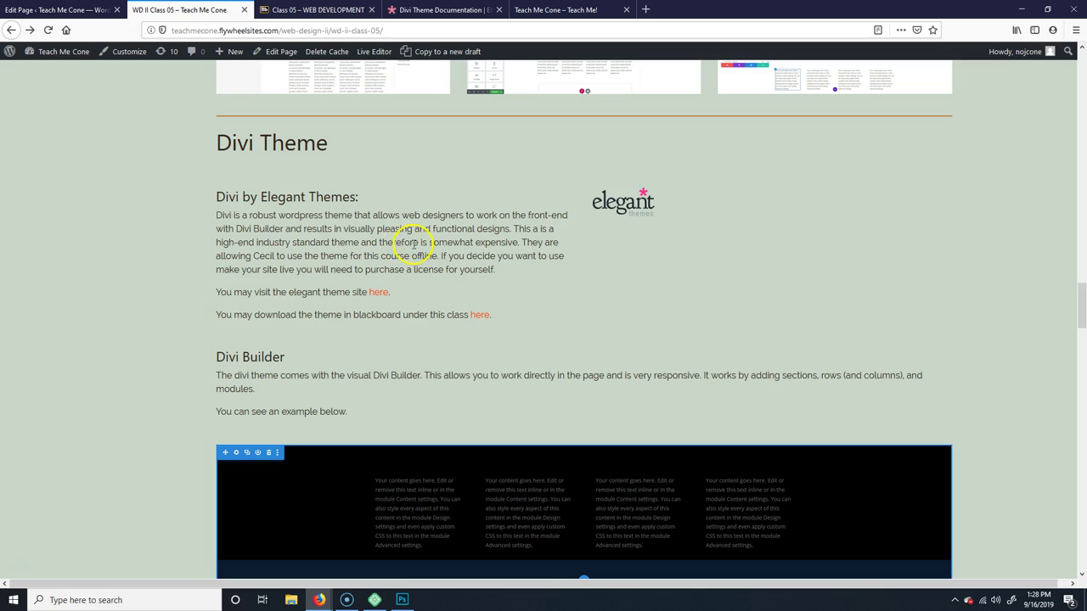
pyautogui.click(442, 10)
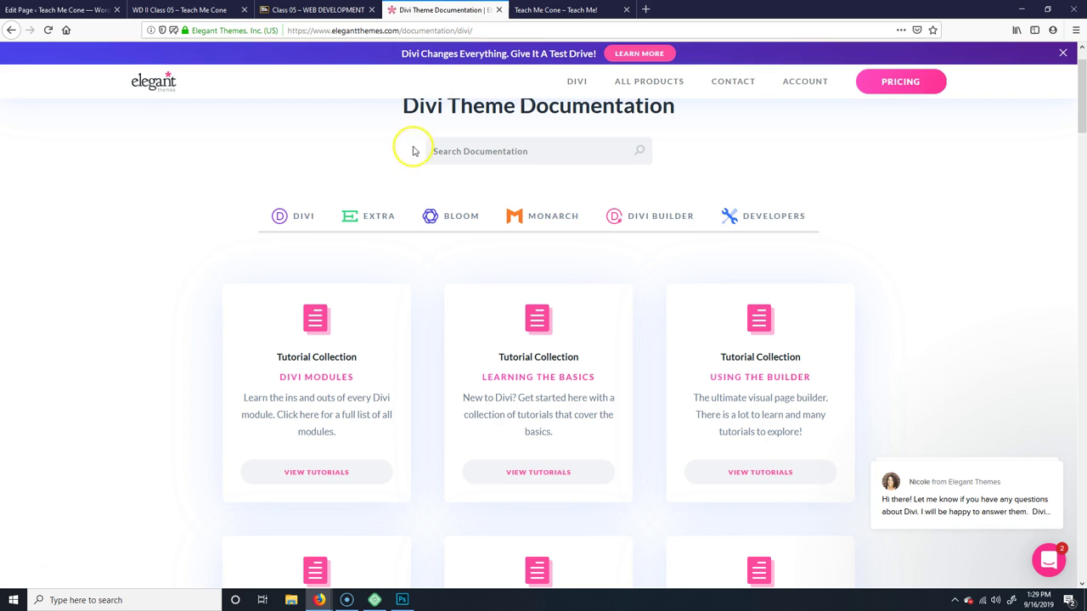
# Step: Open the About Divi page from the DIVI menu and browse it
pyautogui.moveTo(577, 87)
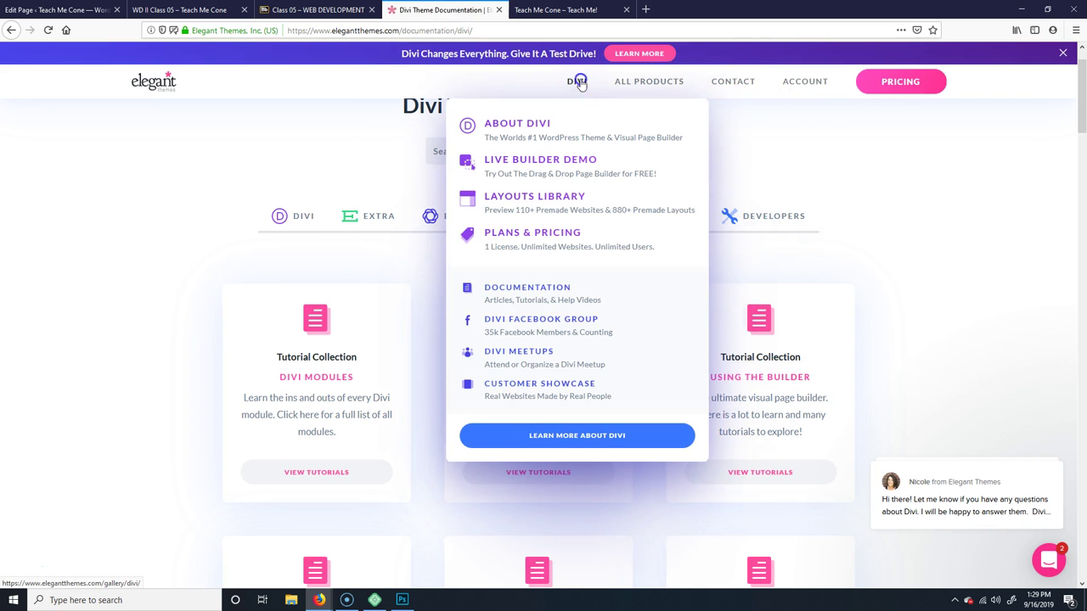
pyautogui.click(670, 121)
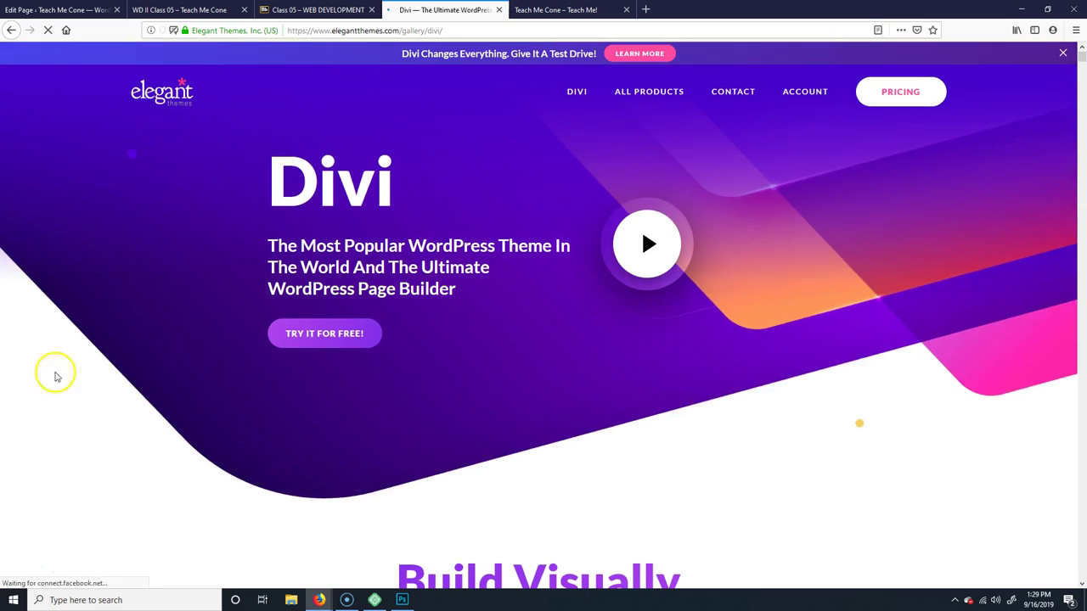
pyautogui.scroll(-15, 96, 352)
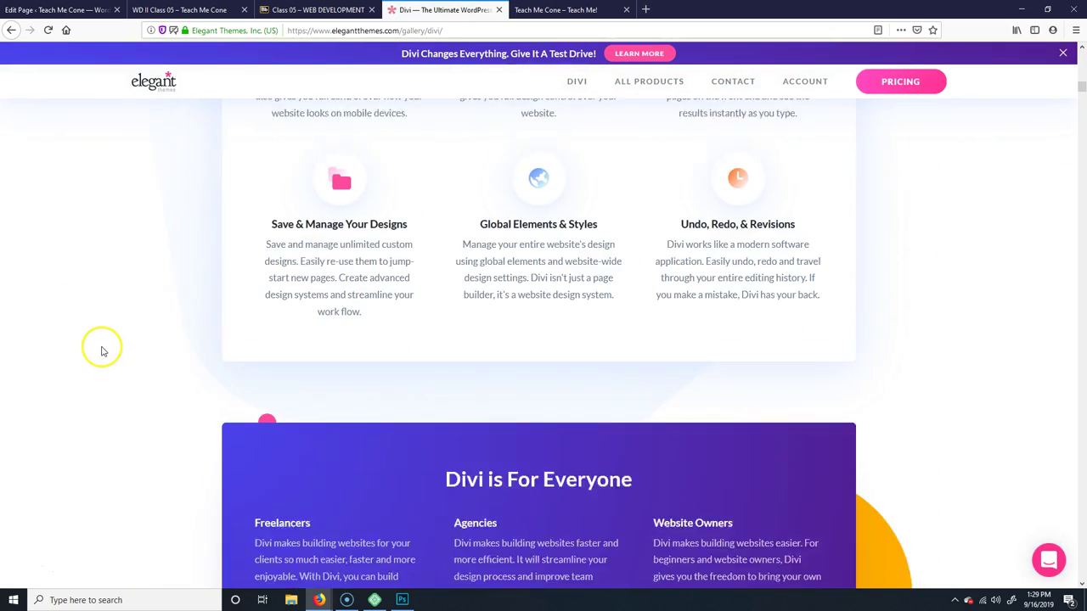
pyautogui.scroll(-15, 102, 356)
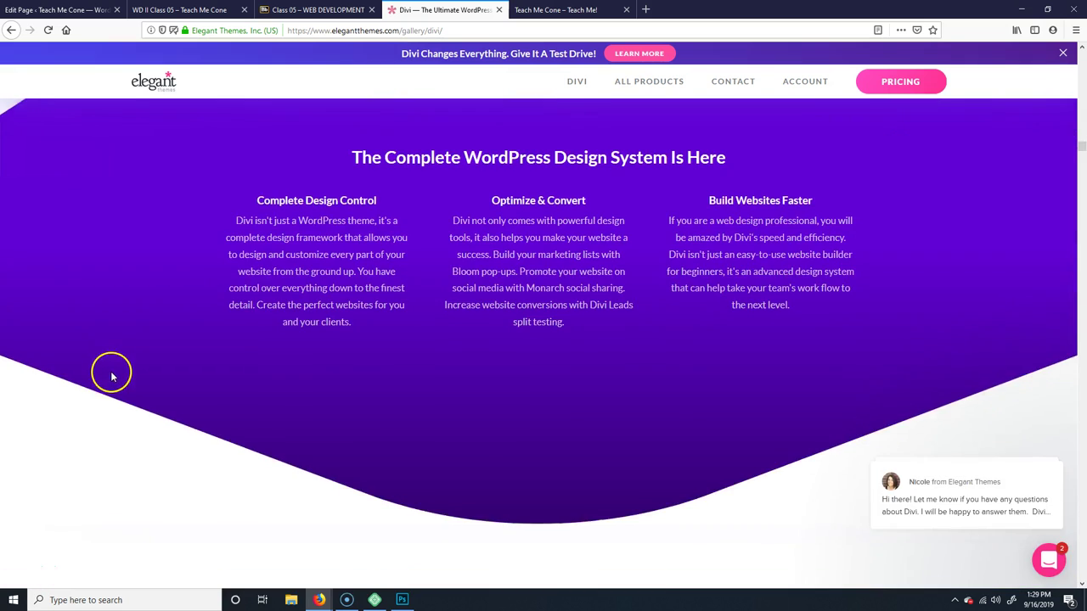
pyautogui.scroll(20, 111, 377)
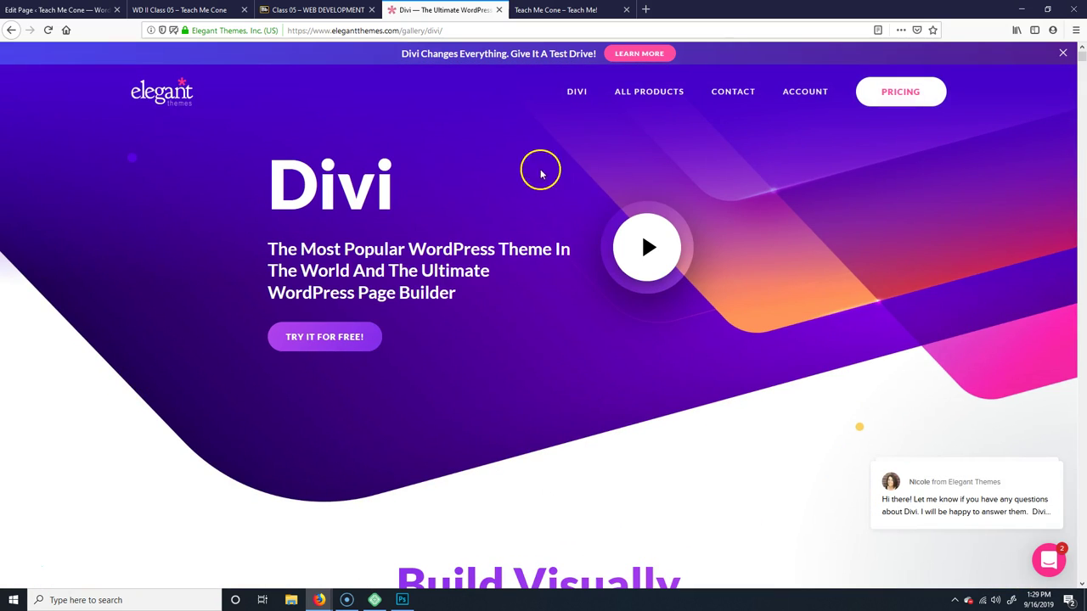
# Step: Go to the Divi All In One Theme page, then its PRICING page
pyautogui.moveTo(584, 95)
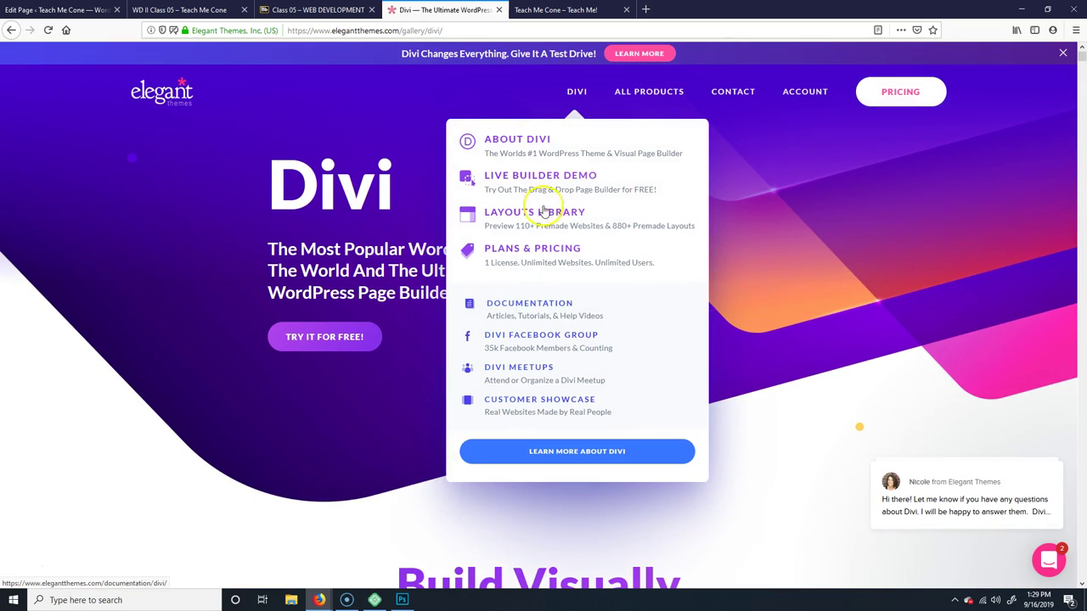
pyautogui.moveTo(666, 95)
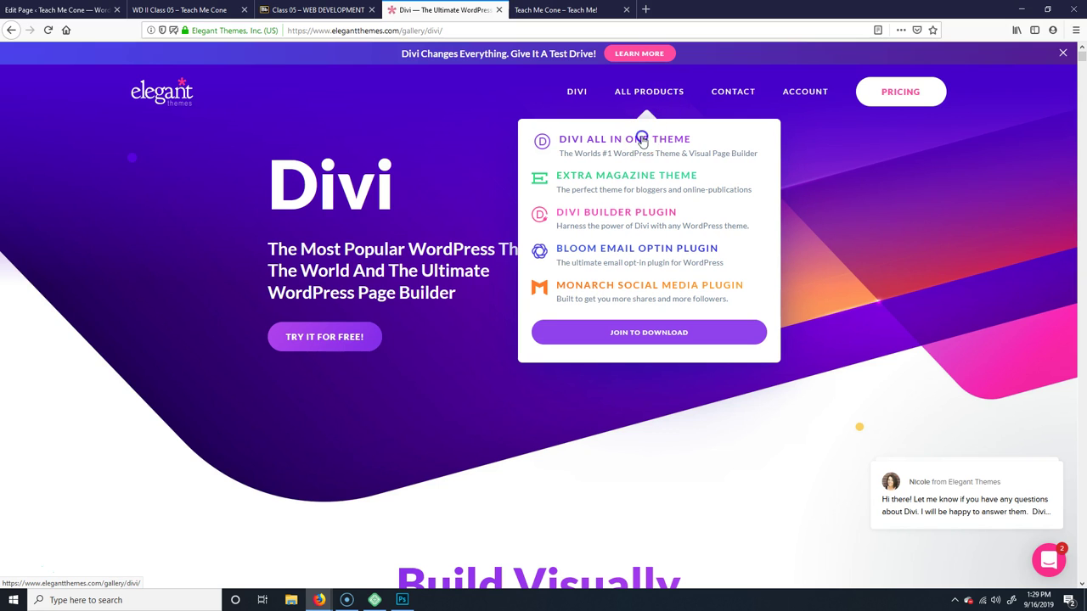
pyautogui.click(742, 145)
pyautogui.scroll(-15, 189, 361)
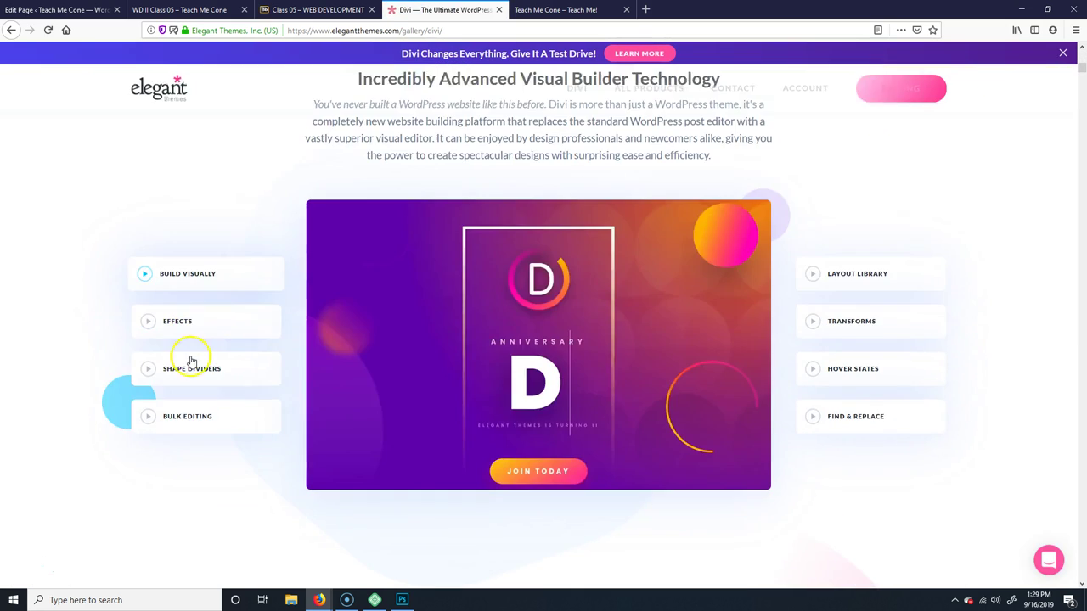
pyautogui.scroll(-5, 200, 361)
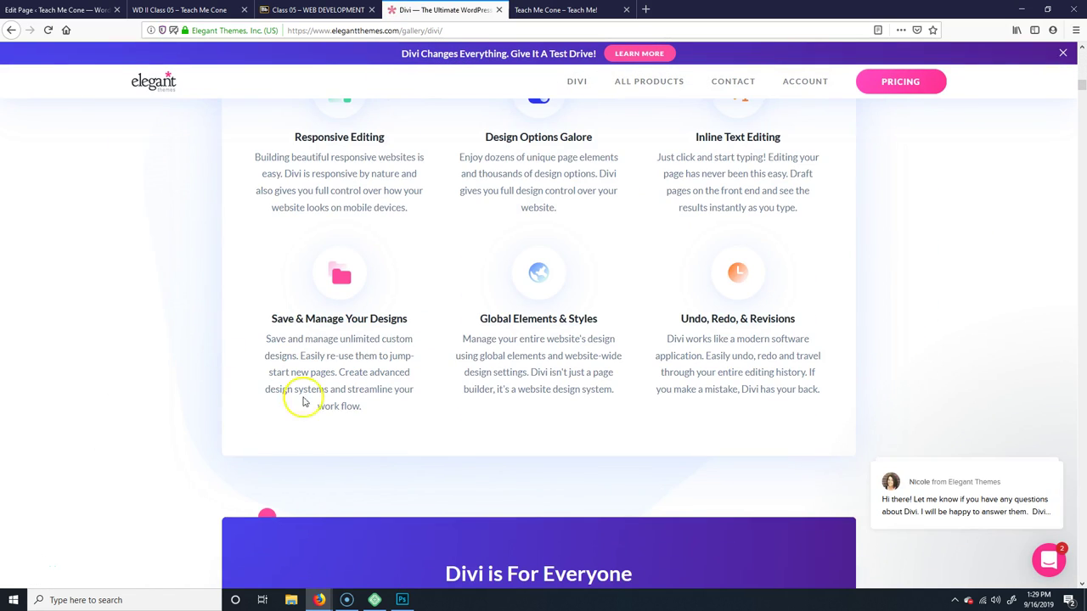
pyautogui.click(893, 84)
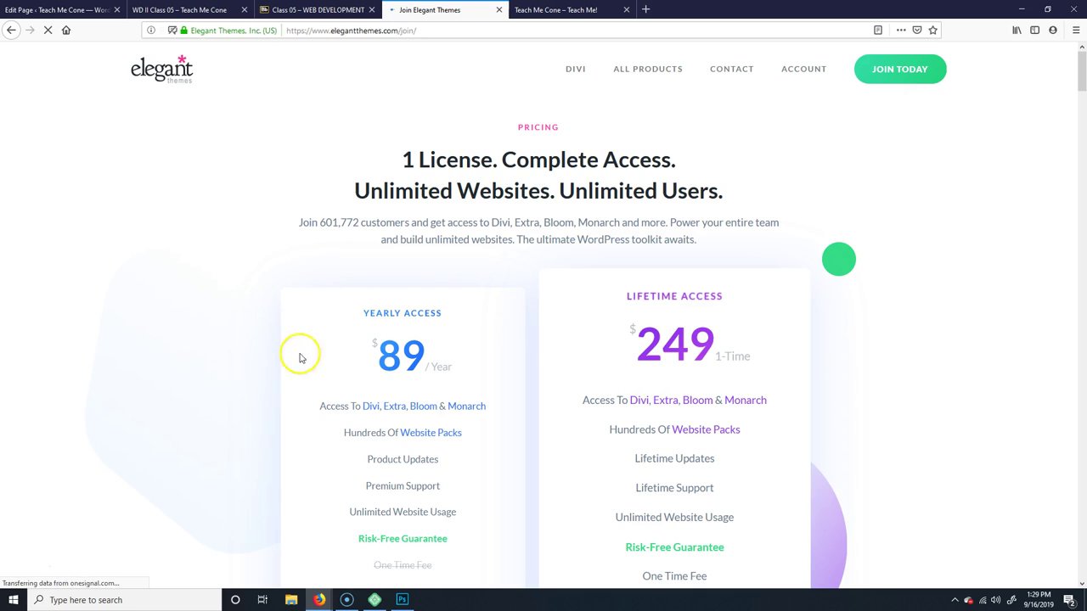
# Step: Highlight the $89 yearly and $249 lifetime Divi prices
pyautogui.moveTo(420, 357)
pyautogui.mouseDown()
pyautogui.moveTo(363, 345)
pyautogui.moveTo(424, 357)
pyautogui.mouseUp()
pyautogui.click(351, 376)
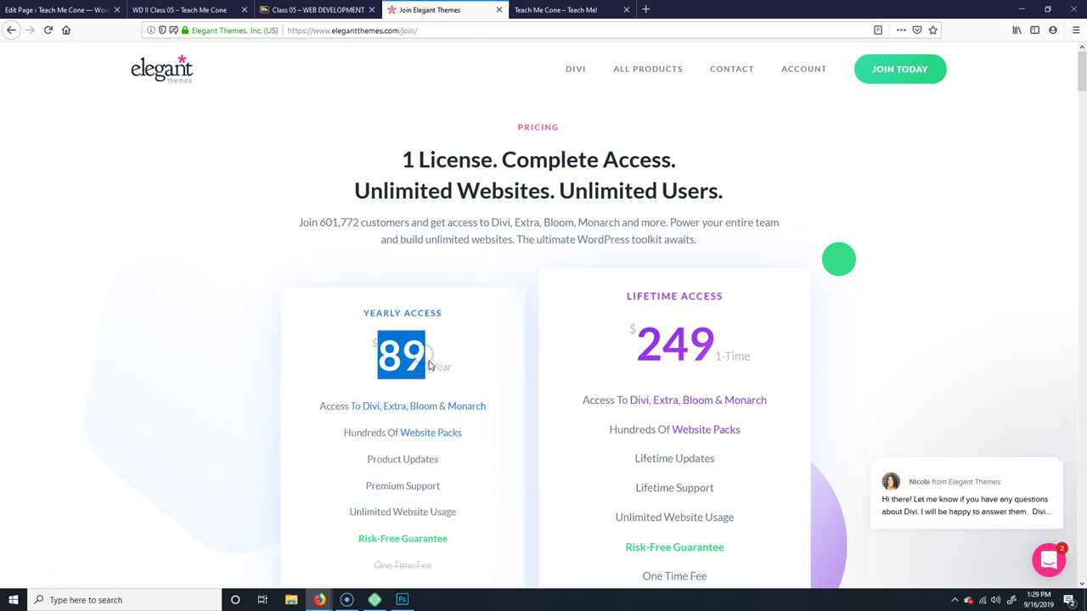
pyautogui.scroll(-2, 426, 365)
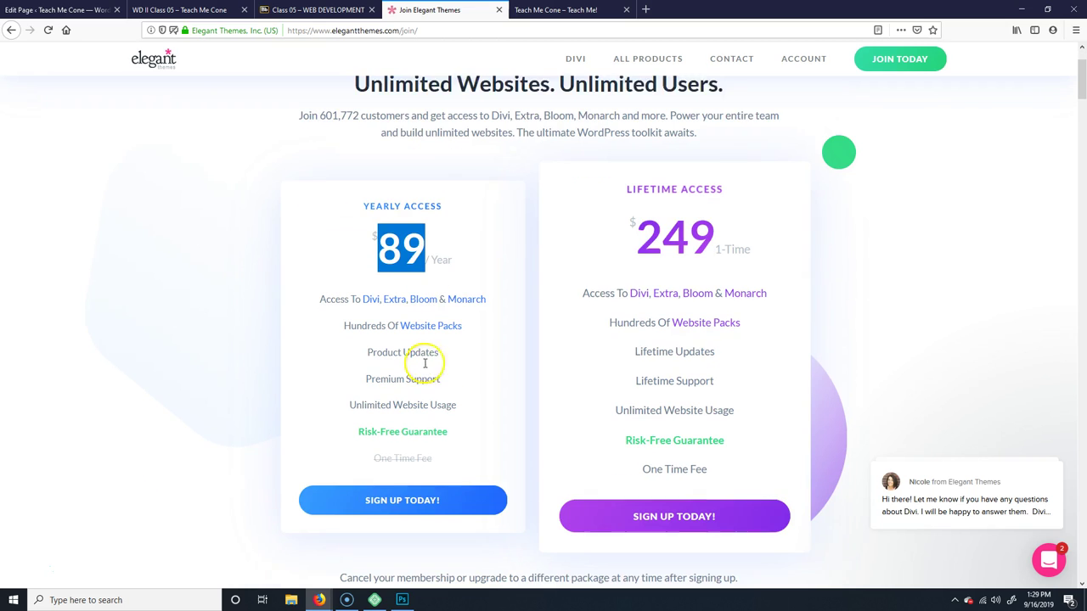
pyautogui.moveTo(639, 227); pyautogui.dragTo(718, 236)
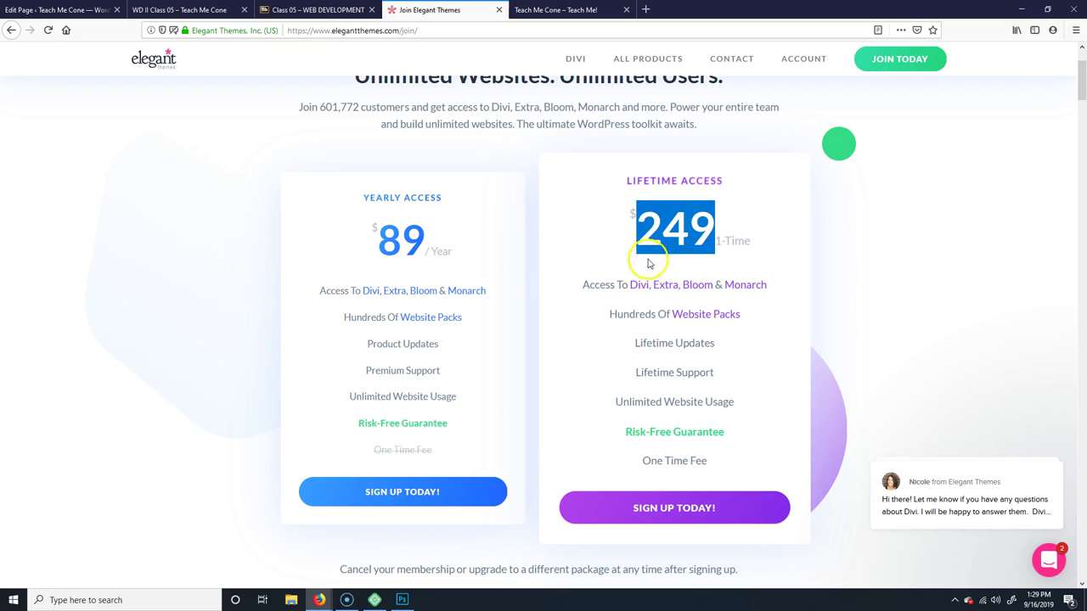
pyautogui.moveTo(647, 244); pyautogui.dragTo(756, 313)
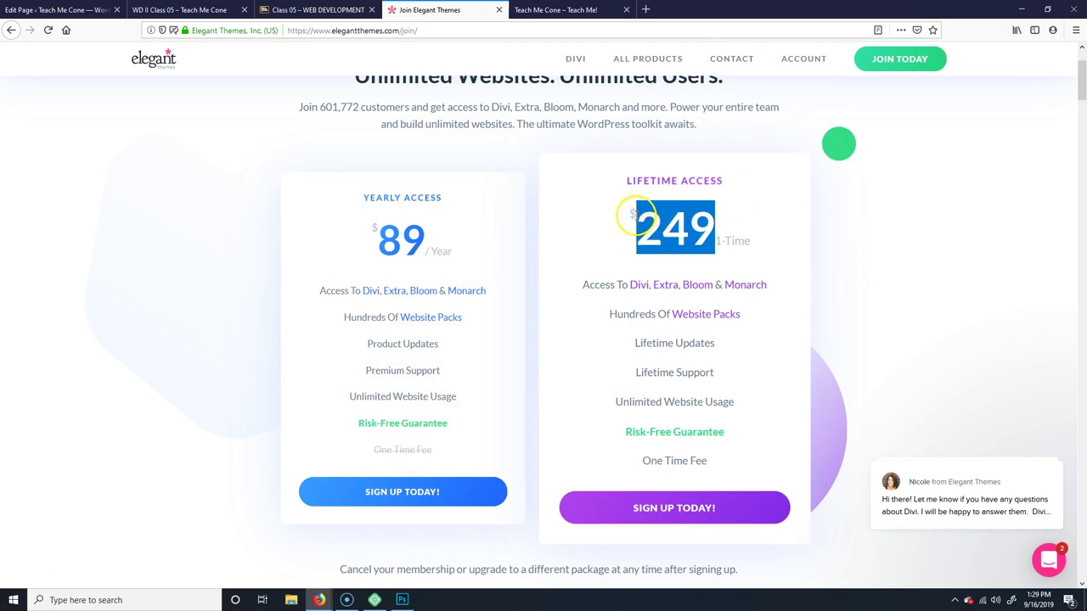
pyautogui.moveTo(635, 213); pyautogui.dragTo(709, 224)
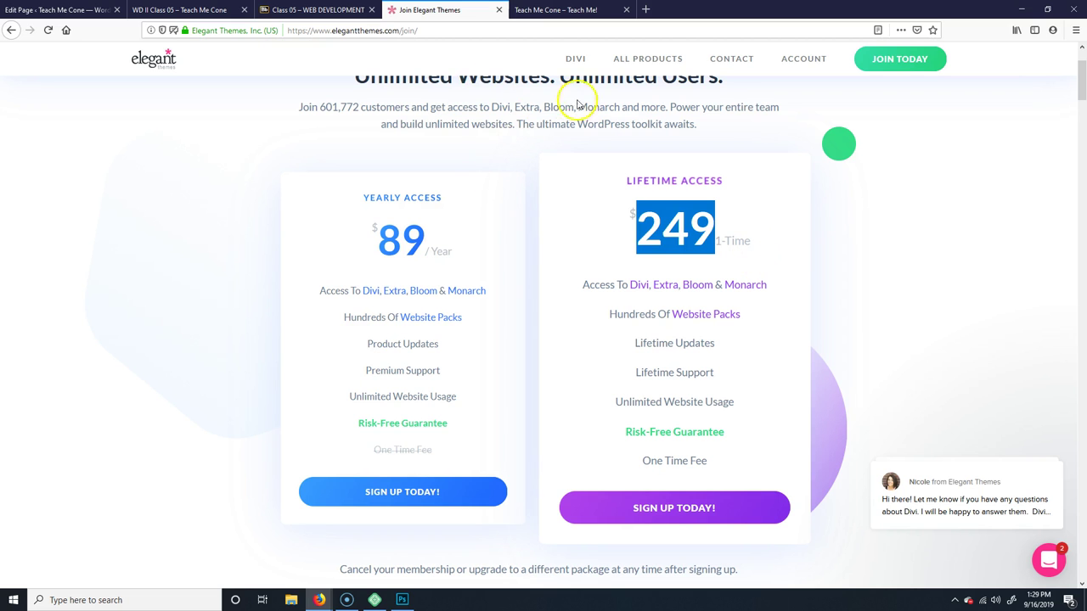
# Step: Return to the WD II Class 05 – Teach Me Cone course tab
pyautogui.click(316, 9)
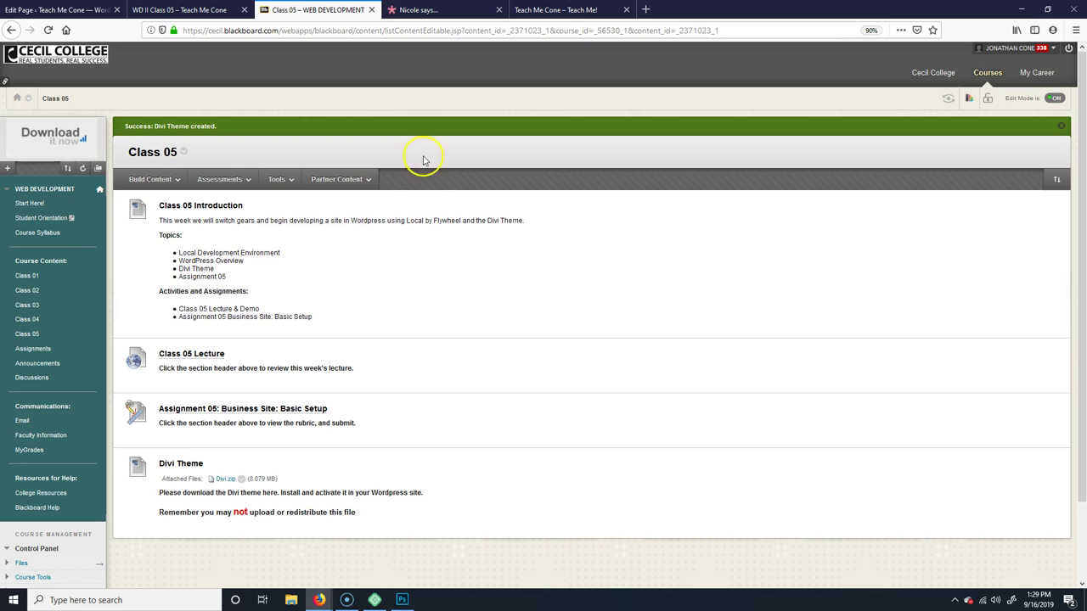
pyautogui.click(194, 10)
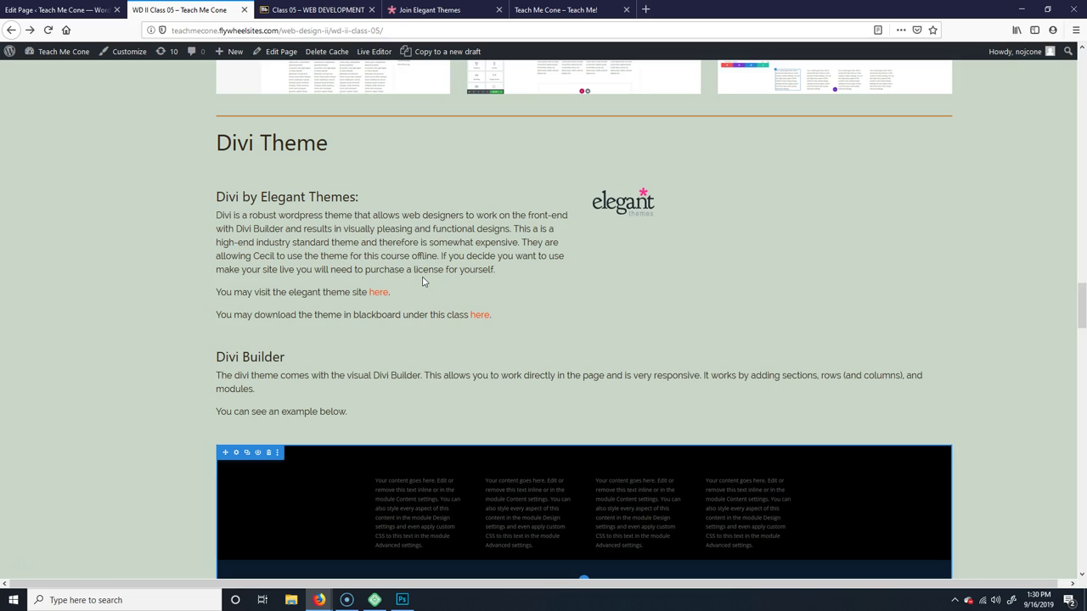
# Step: Follow the 'here' theme download link and return to the Class 05 content
pyautogui.click(482, 319)
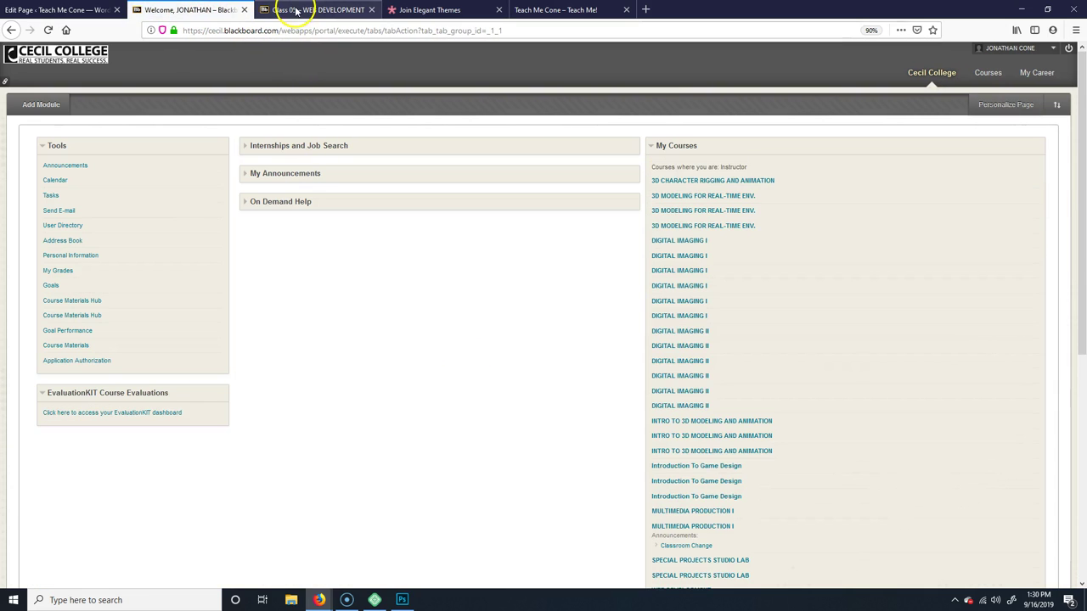
pyautogui.click(297, 10)
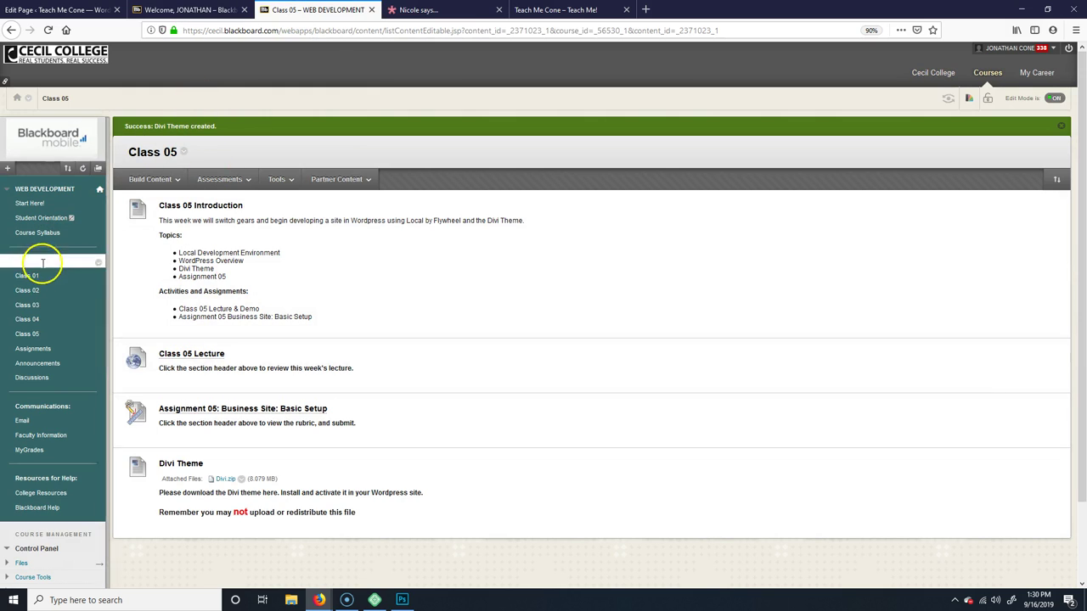
pyautogui.click(187, 10)
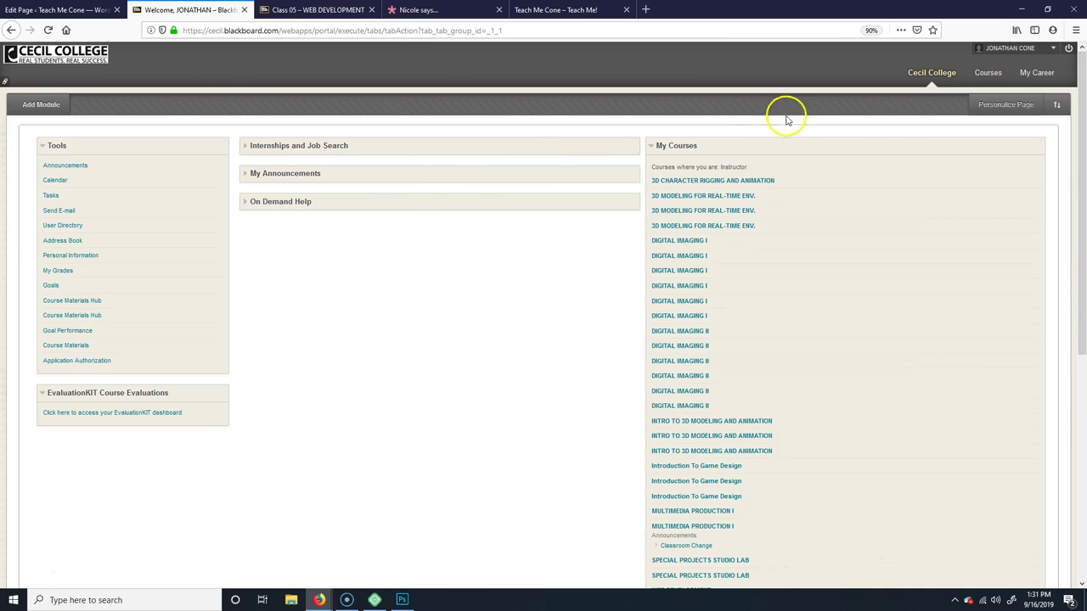
pyautogui.click(314, 9)
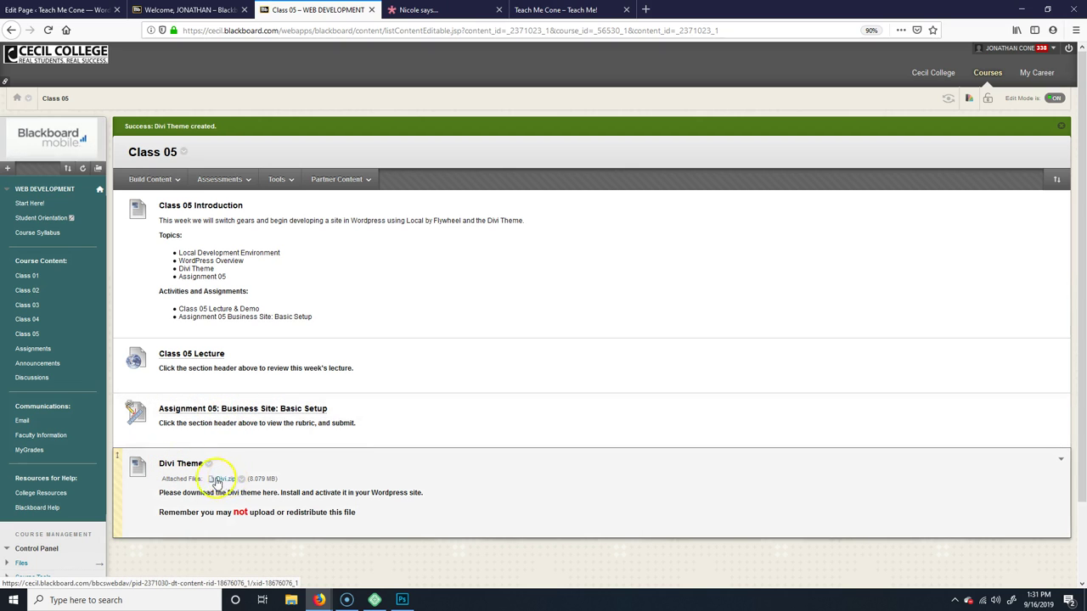
# Step: Download the Divi.zip attachment and go to the WordPress Edit Page tab
pyautogui.click(225, 482)
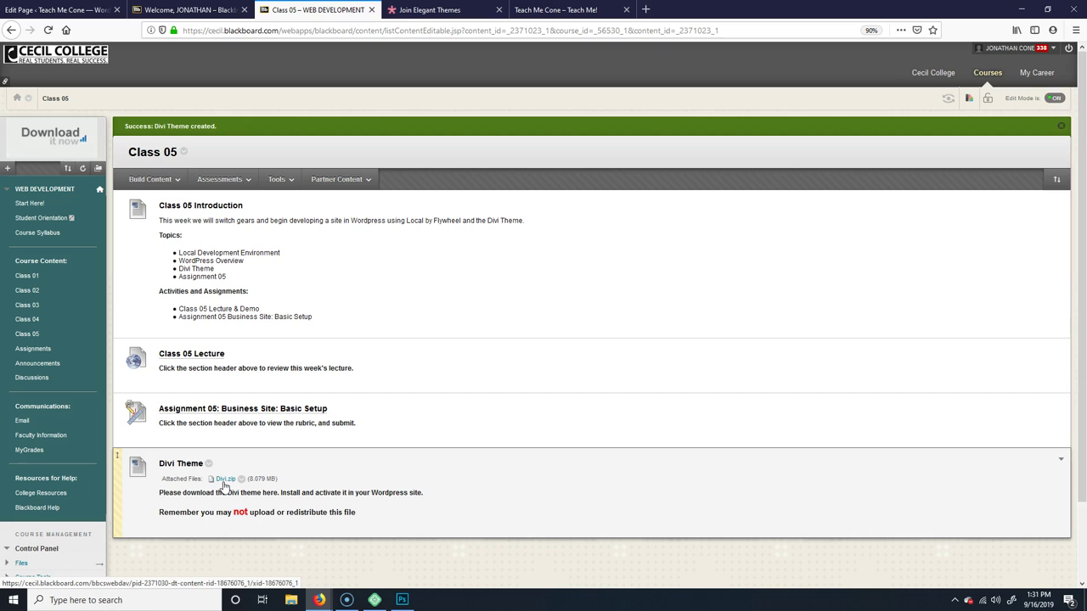
pyautogui.click(225, 483)
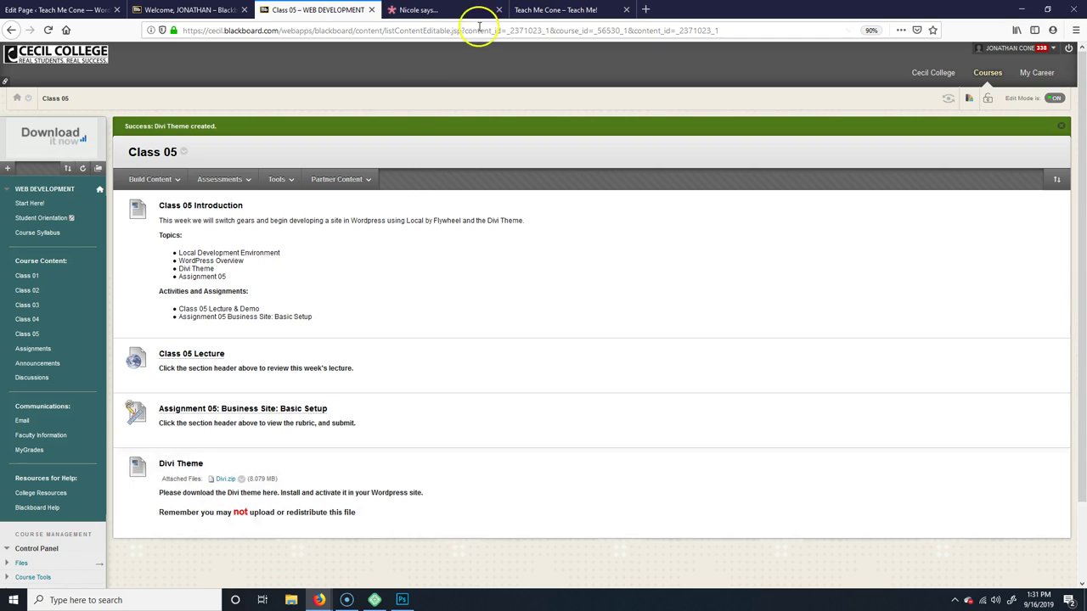
pyautogui.click(280, 179)
pyautogui.click(292, 108)
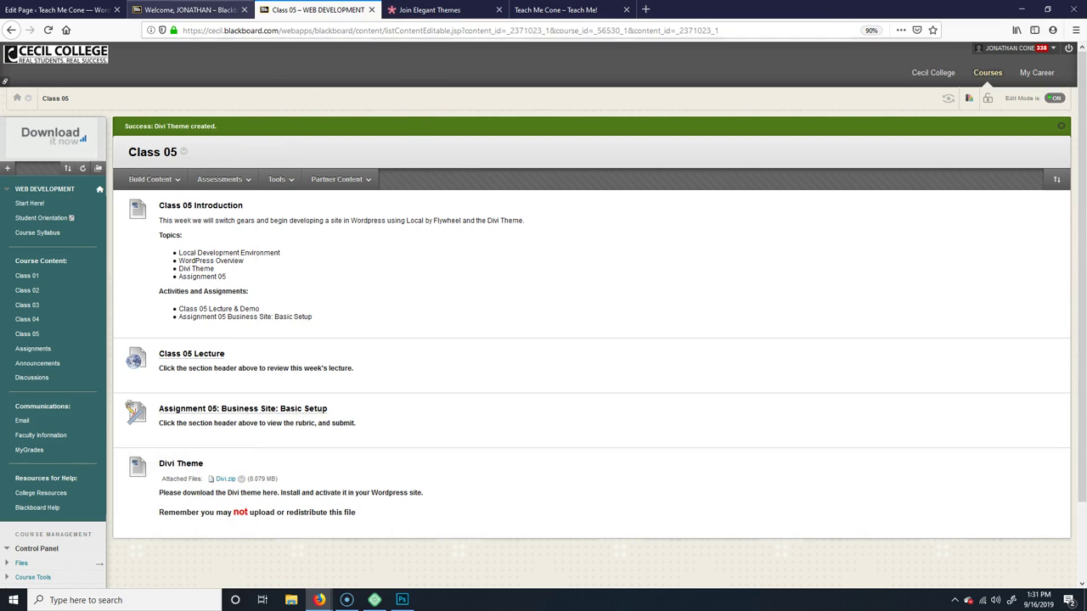
pyautogui.hotkey('ctrl', 'shift', 'Tab')
pyautogui.hotkey('ctrl', 'shift', 'Tab')
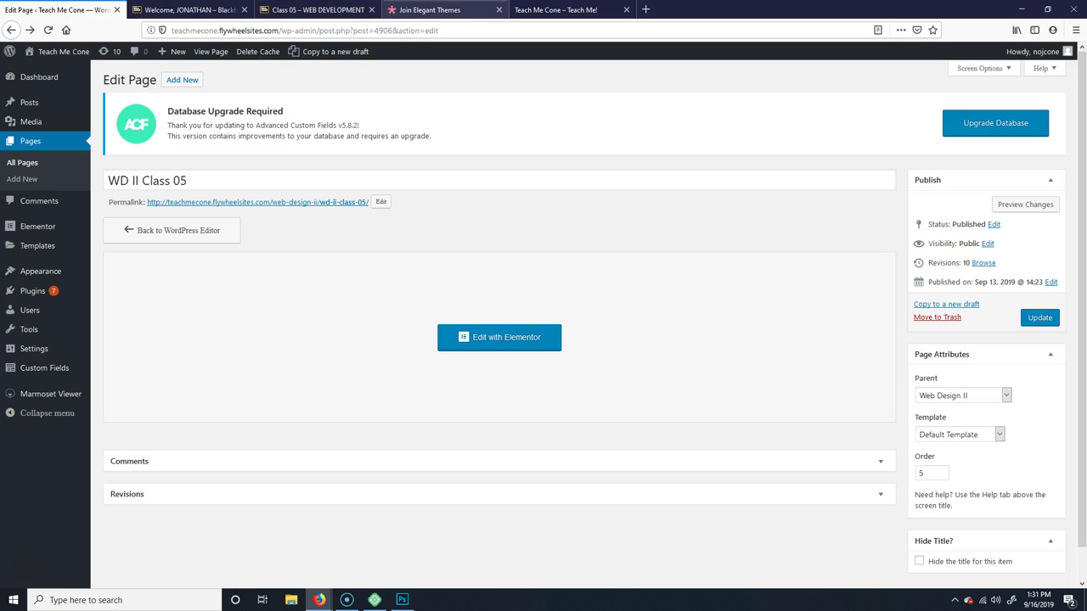
# Step: View the WD II Class 05 Theme Options section, then bring up Local
pyautogui.click(226, 11)
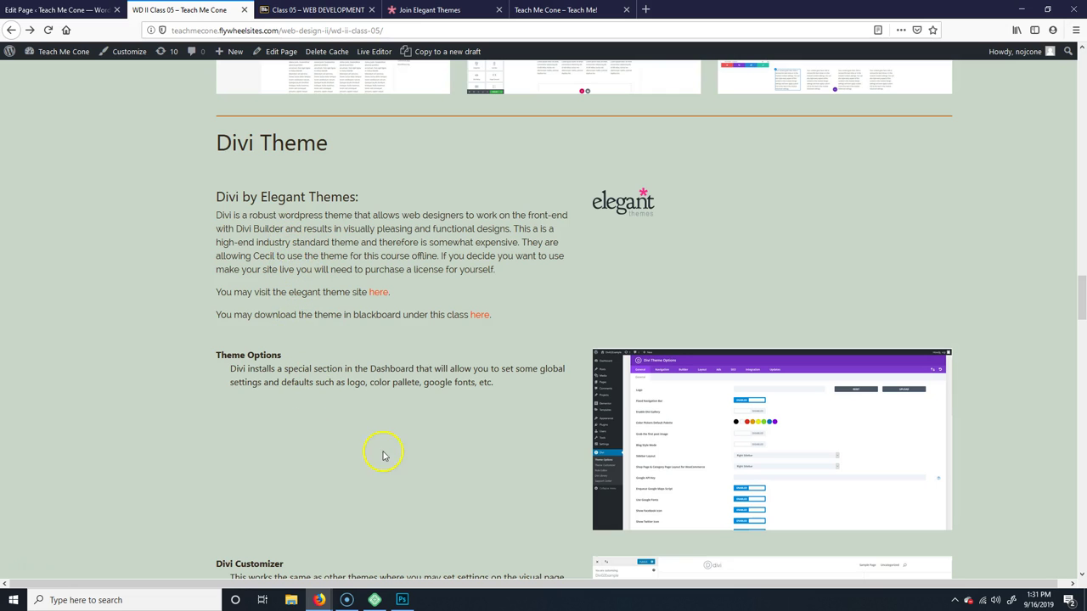
pyautogui.click(376, 601)
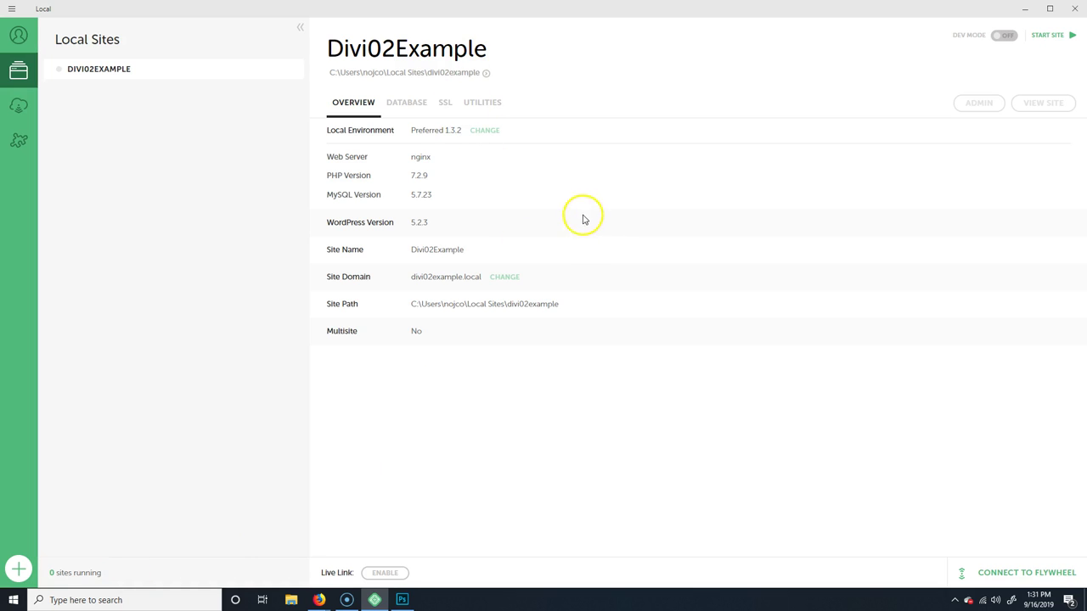
# Step: Create the DiviExample site with Preferred environment and a WordPress admin username and password
pyautogui.click(19, 569)
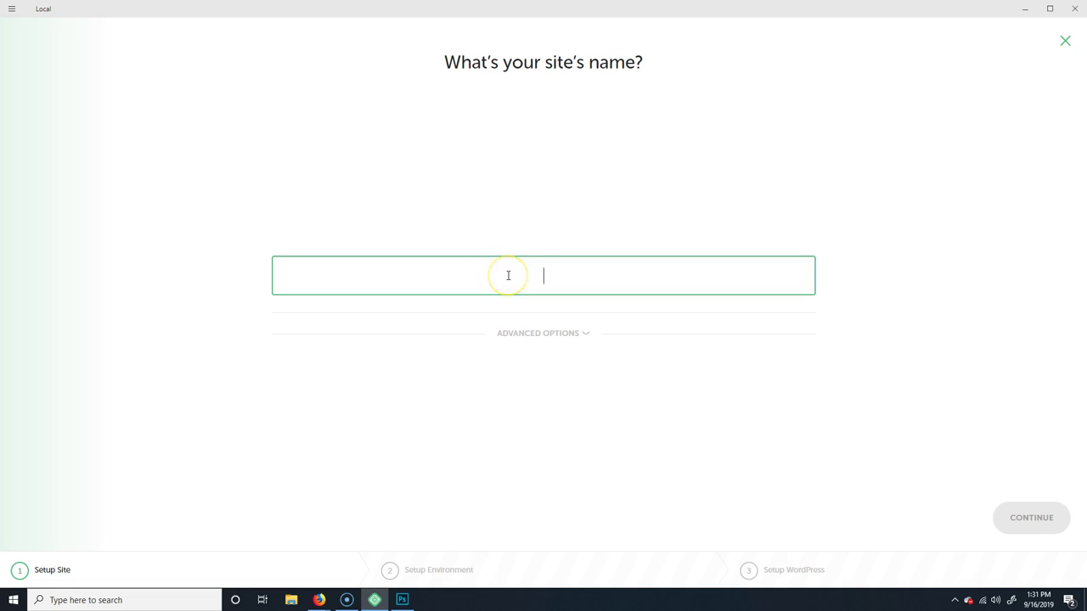
pyautogui.write('DiviExample')
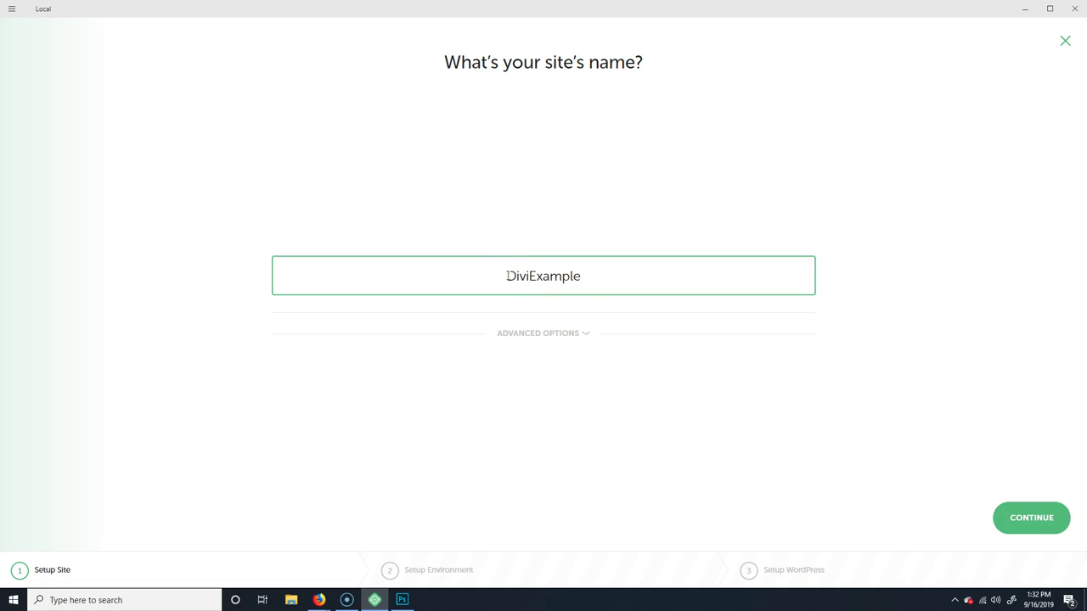
pyautogui.click(585, 333)
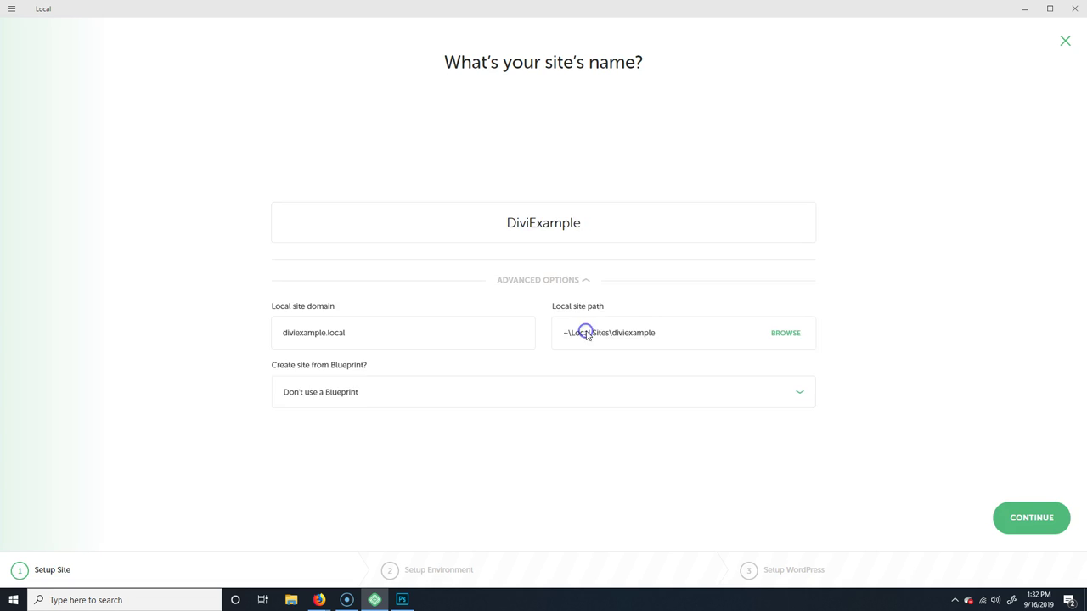
pyautogui.click(1031, 517)
pyautogui.click(1000, 506)
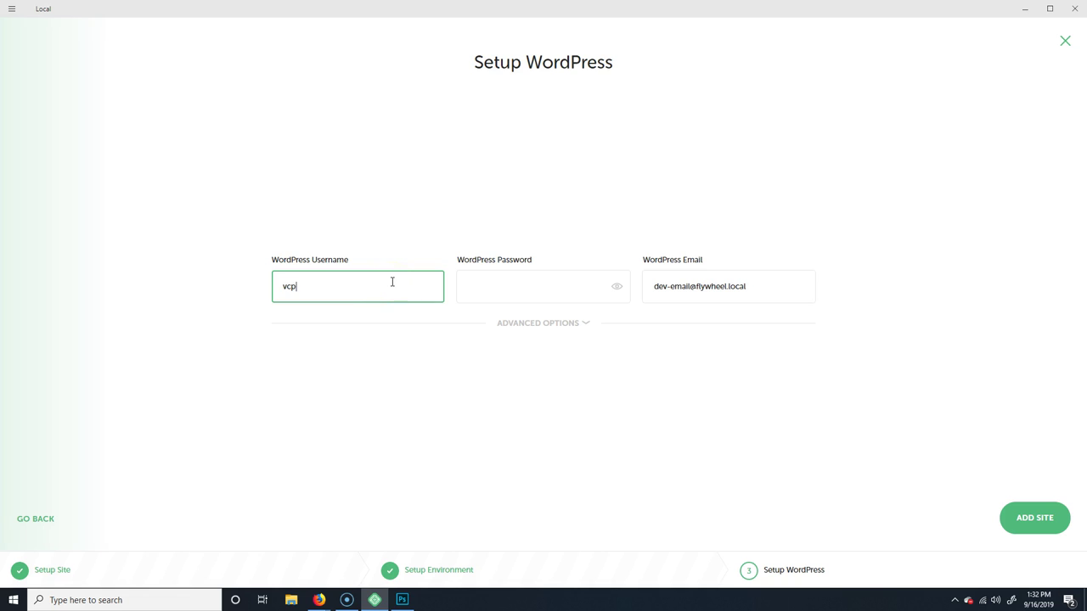
pyautogui.press('Tab')
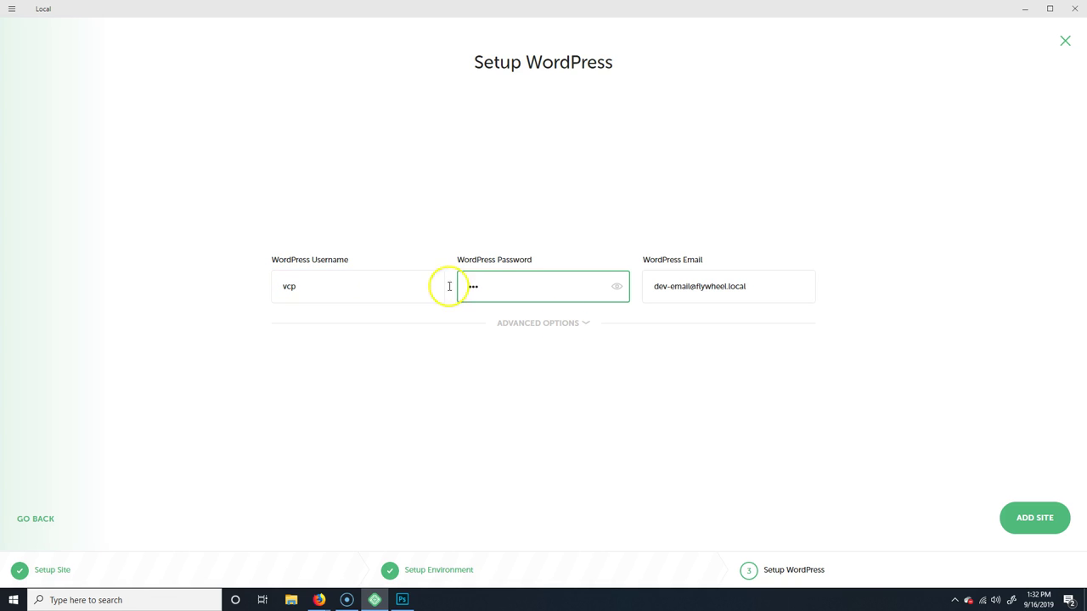
pyautogui.click(1045, 517)
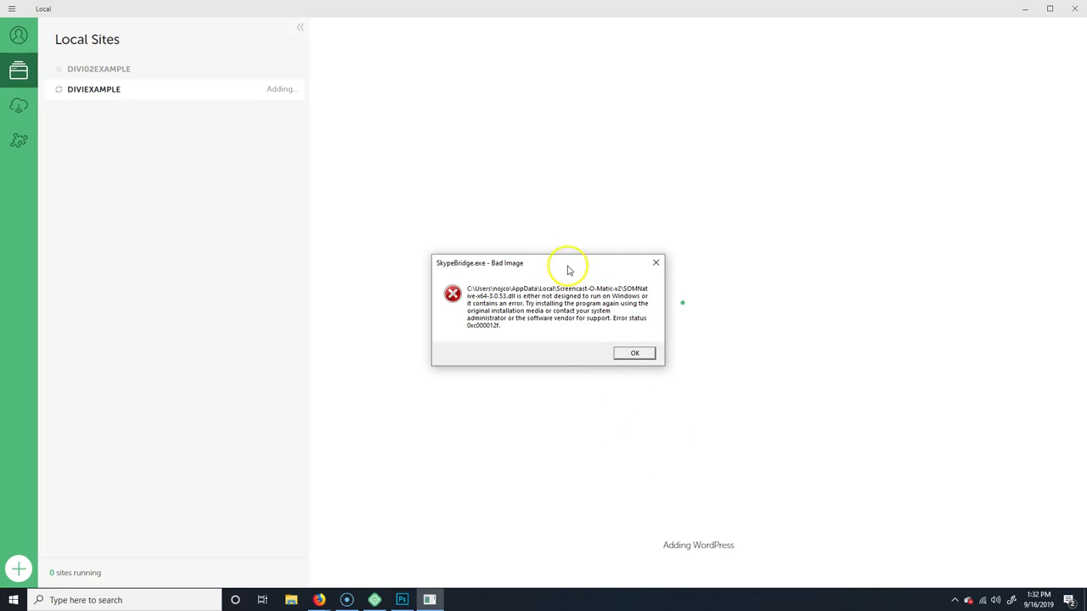
pyautogui.press('Return')
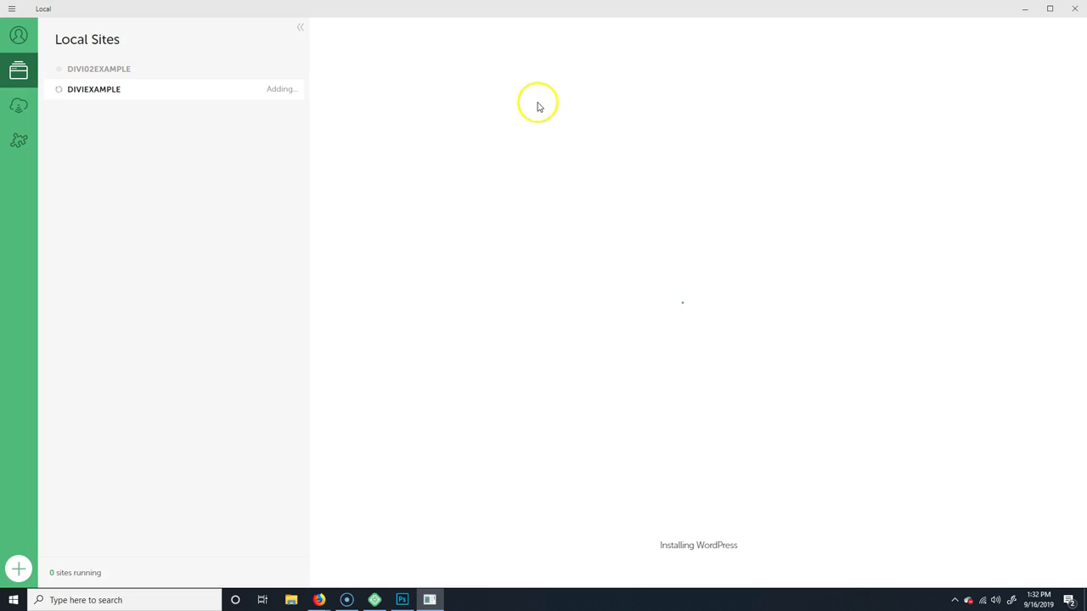
pyautogui.click(6, 576)
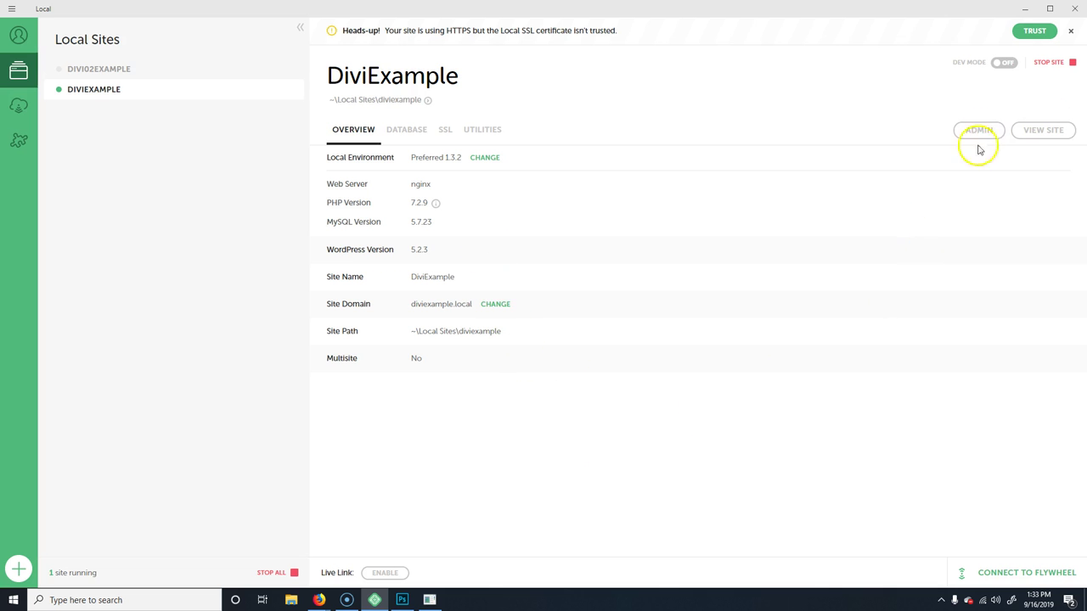
# Step: Log in to the DiviExample WordPress admin and save the login
pyautogui.click(984, 134)
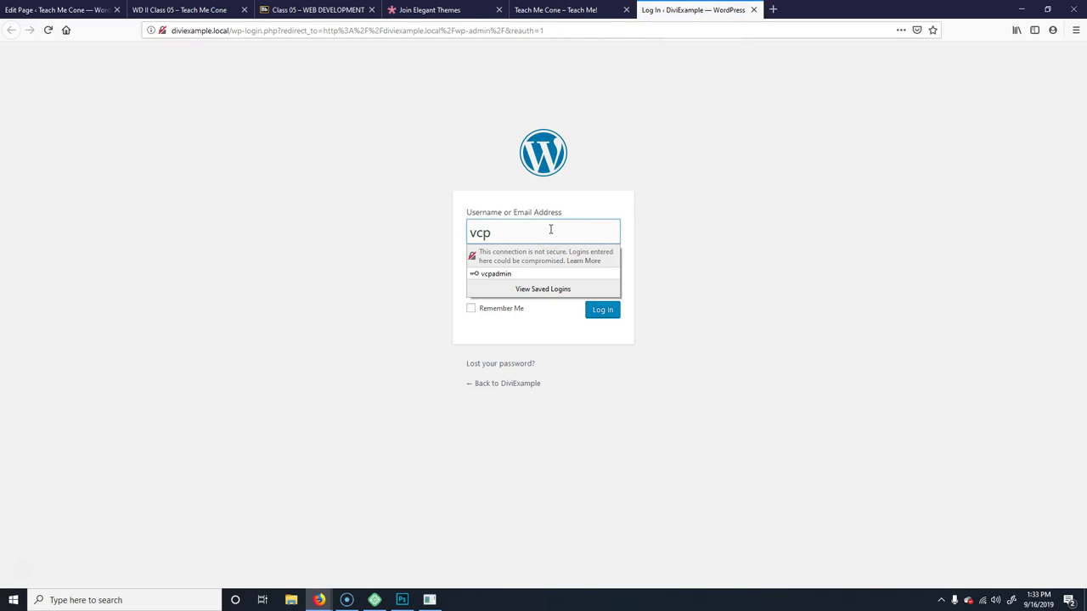
pyautogui.press('Tab')
pyautogui.click(735, 316)
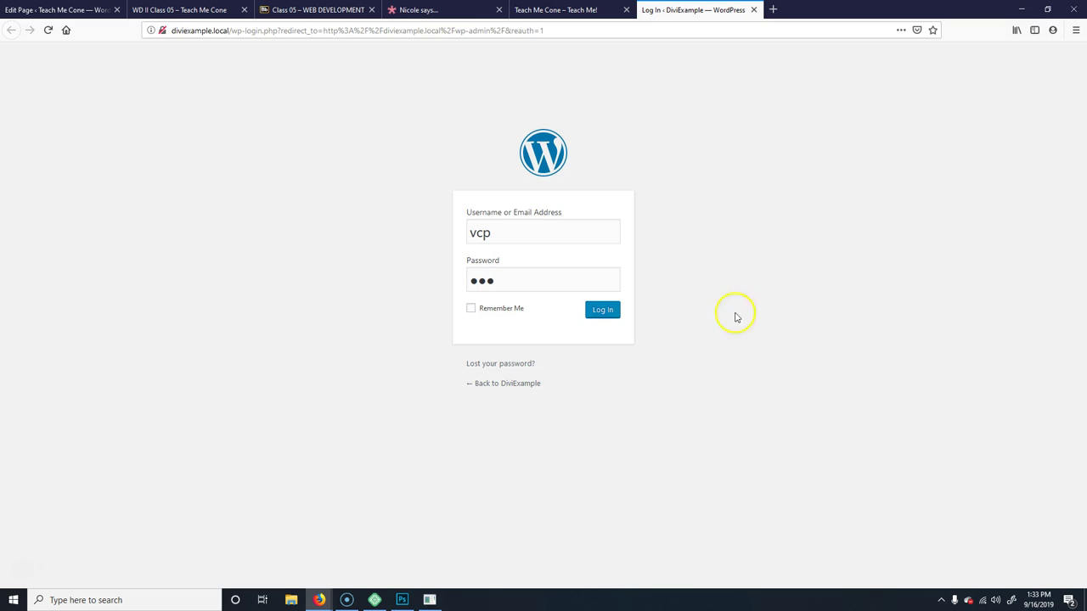
pyautogui.click(603, 310)
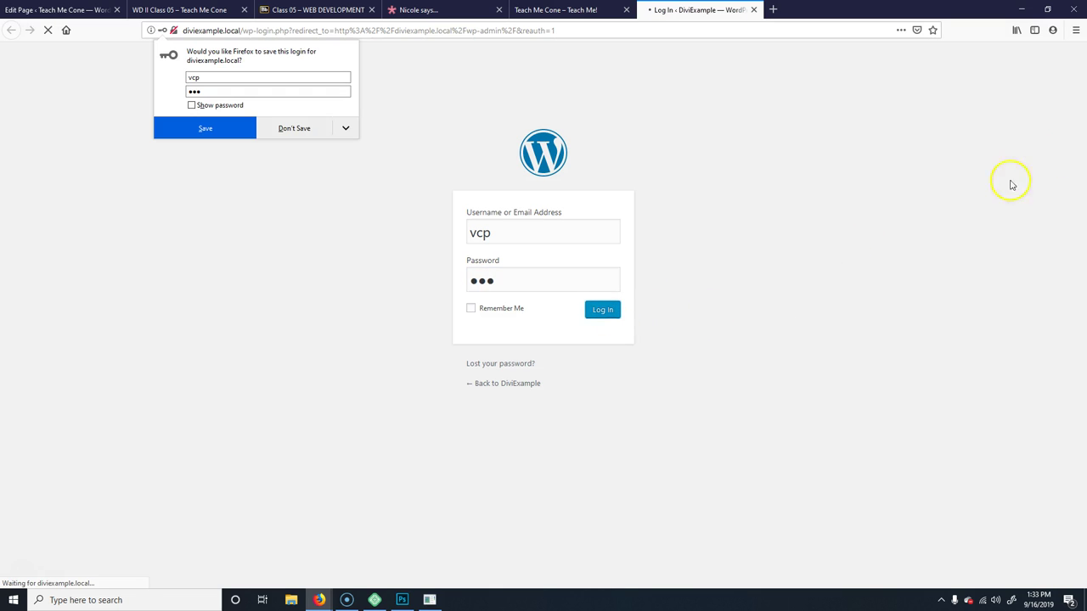
pyautogui.click(243, 128)
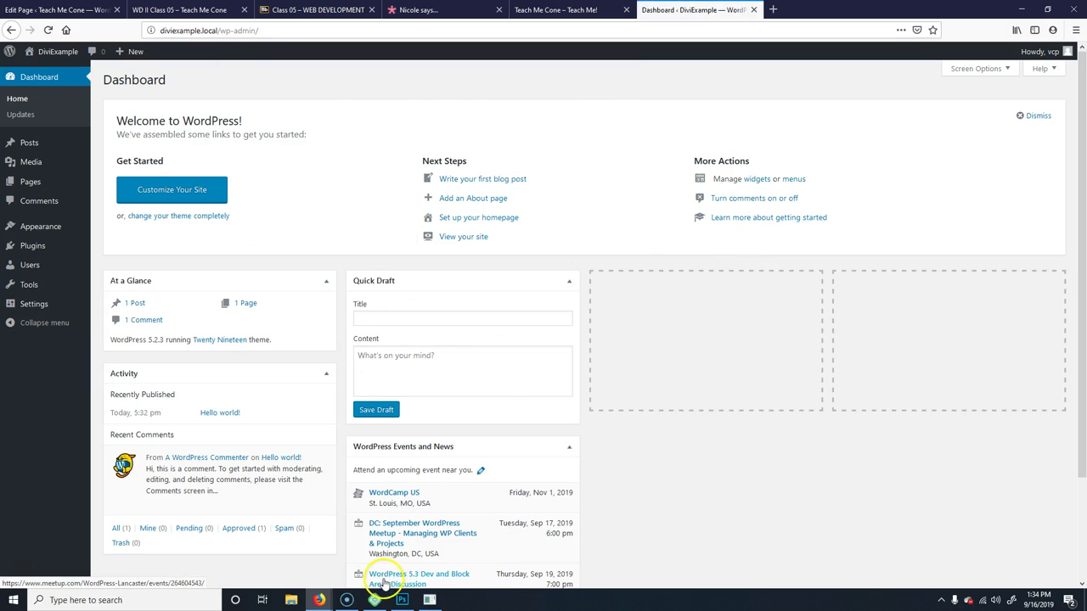
# Step: View the DiviExample front page from Local, then return to the dashboard
pyautogui.click(377, 600)
pyautogui.click(1041, 131)
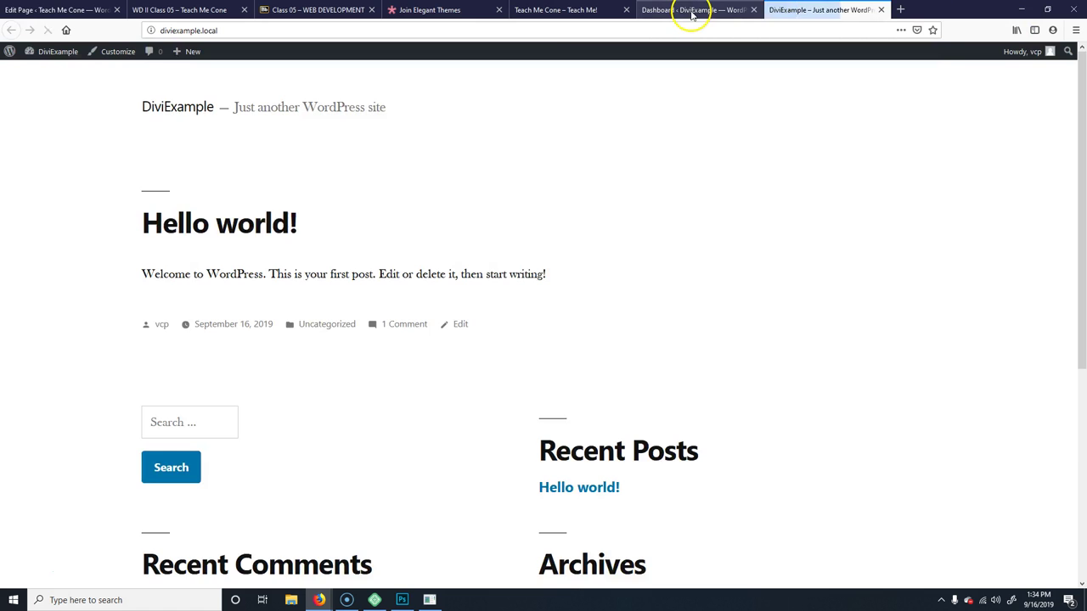
pyautogui.click(731, 10)
pyautogui.click(804, 10)
pyautogui.click(671, 11)
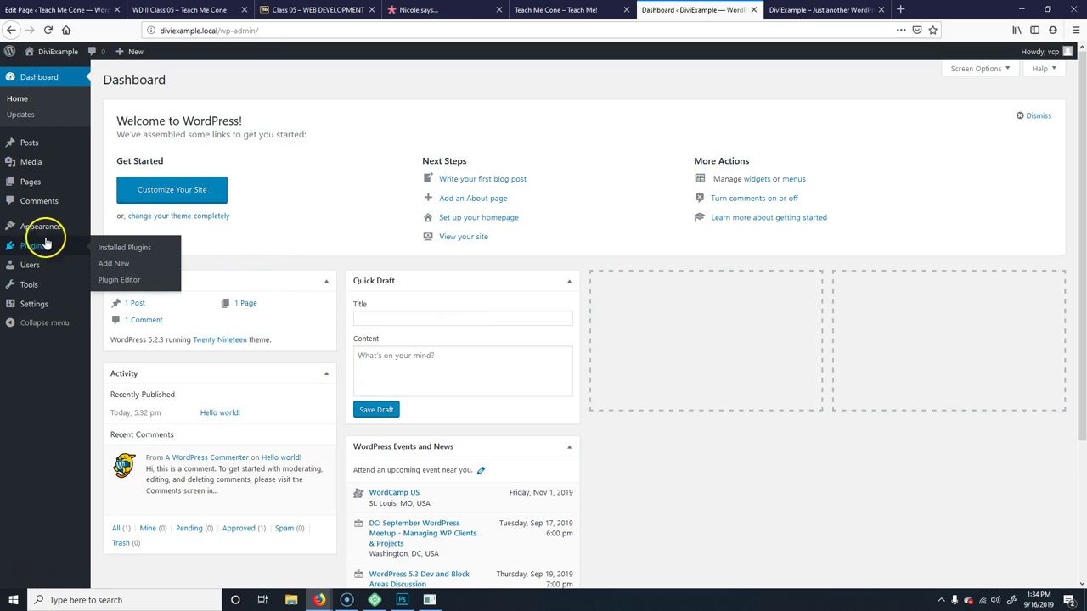
# Step: Open the Upload Theme form under Appearance > Themes > Add New
pyautogui.click(112, 260)
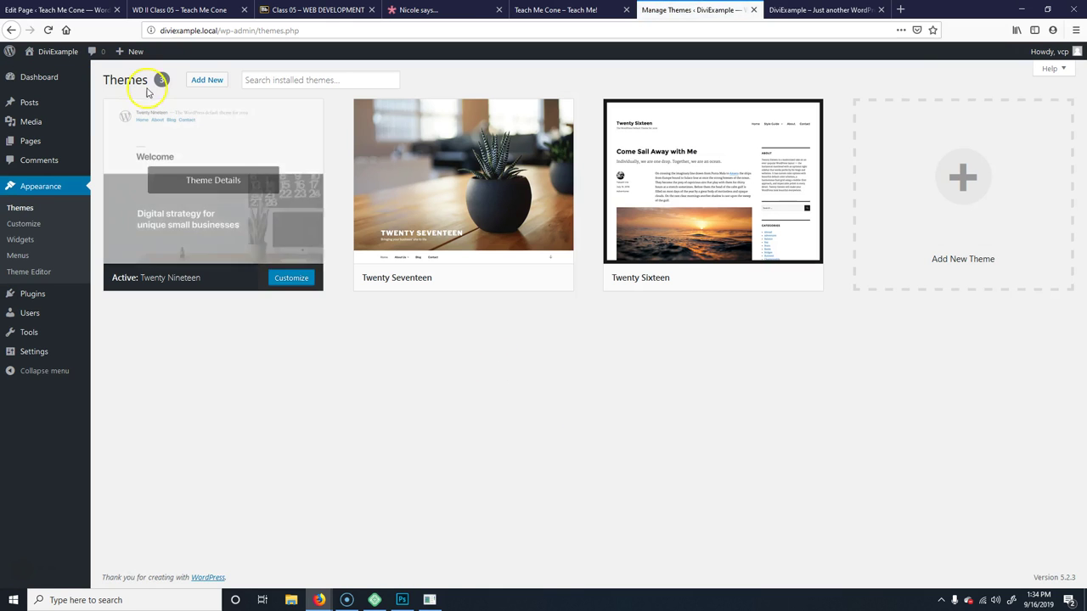
pyautogui.click(207, 80)
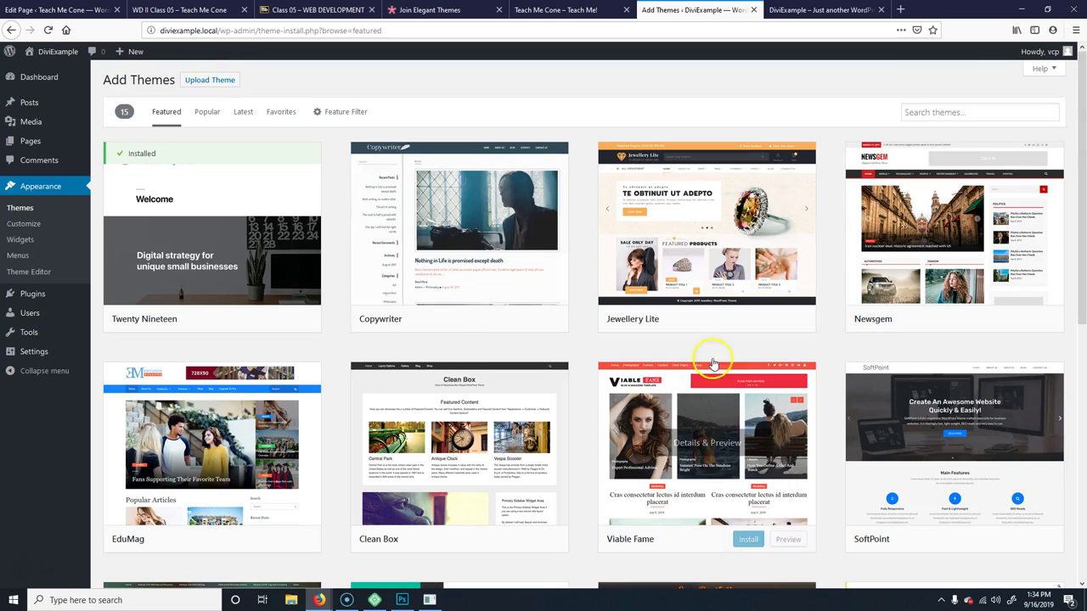
pyautogui.click(220, 79)
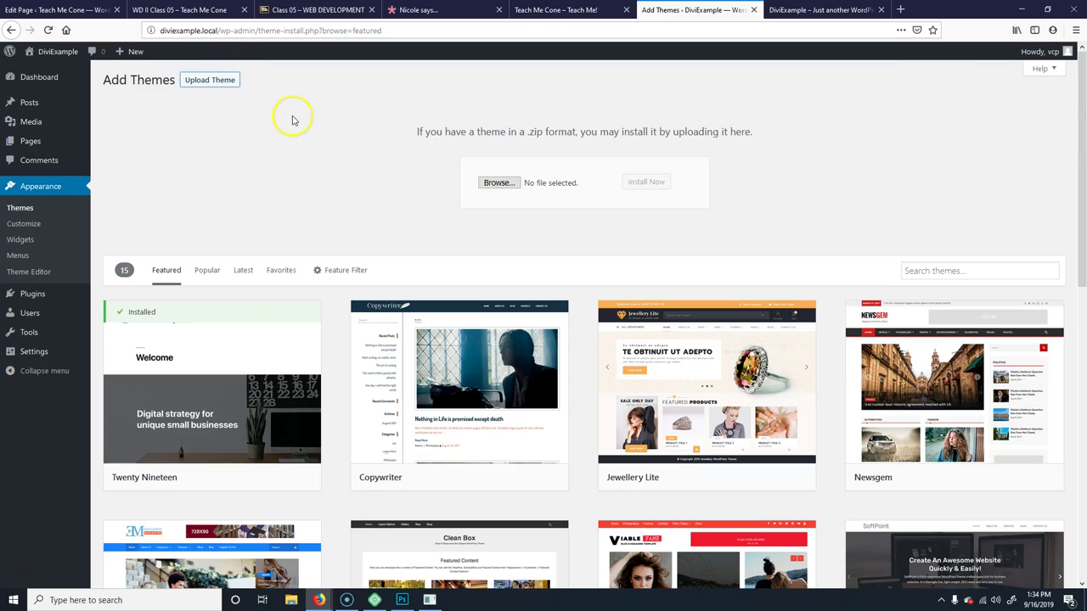
# Step: Select Divi.zip from the CONEUSB (H:) drive for upload
pyautogui.click(497, 181)
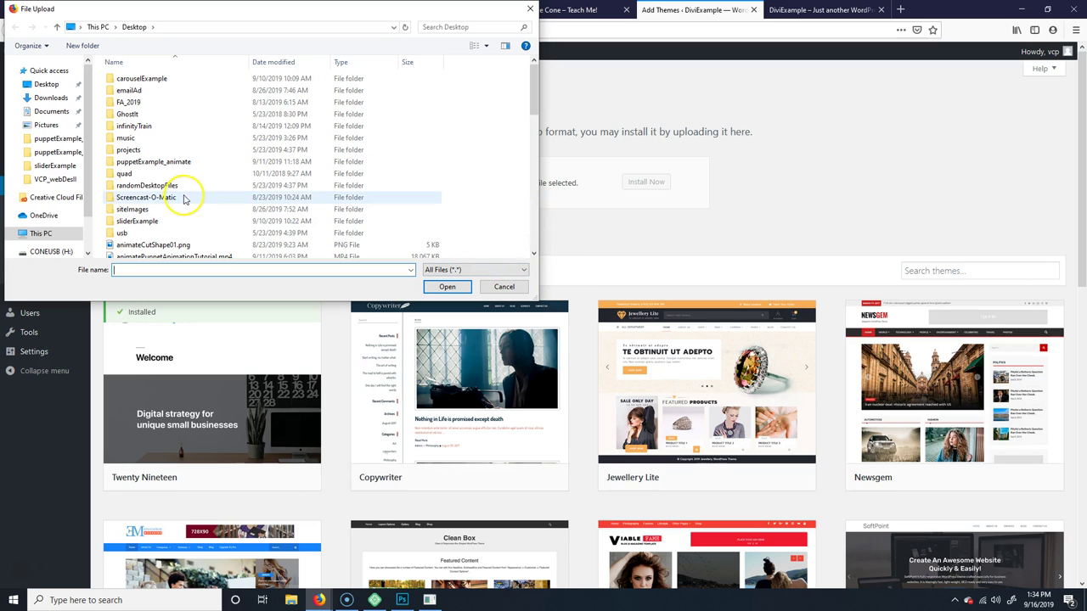
pyautogui.scroll(-1, 65, 228)
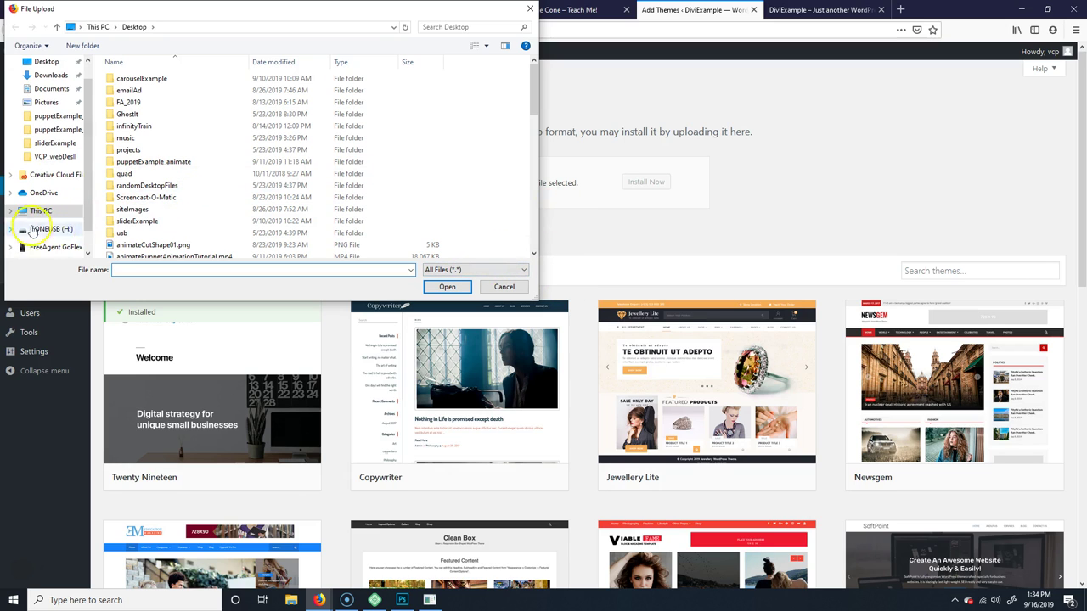
pyautogui.click(51, 229)
pyautogui.scroll(-10, 183, 204)
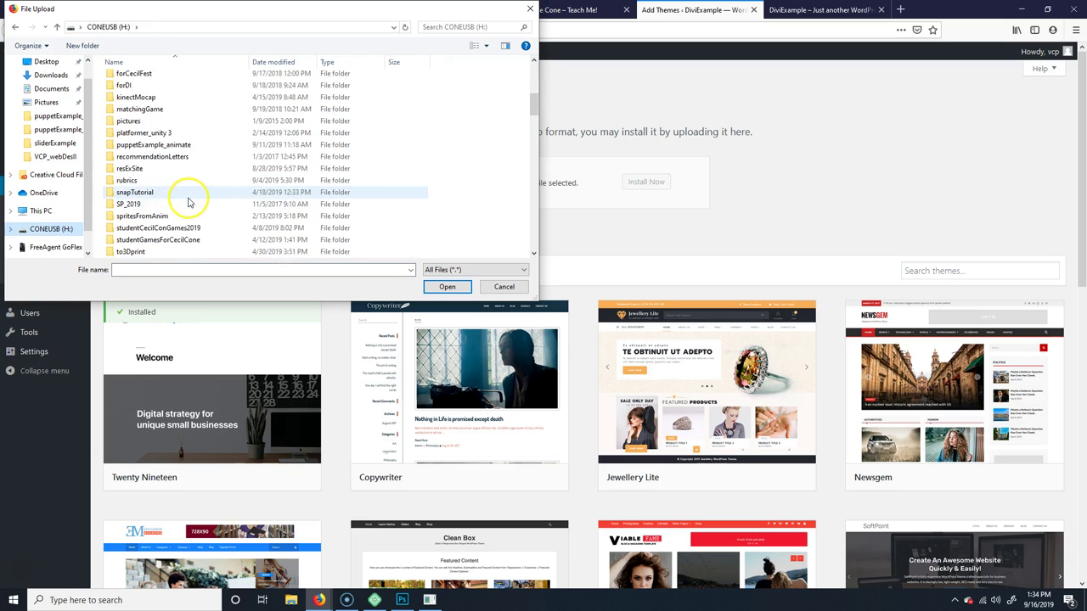
pyautogui.scroll(-10, 188, 201)
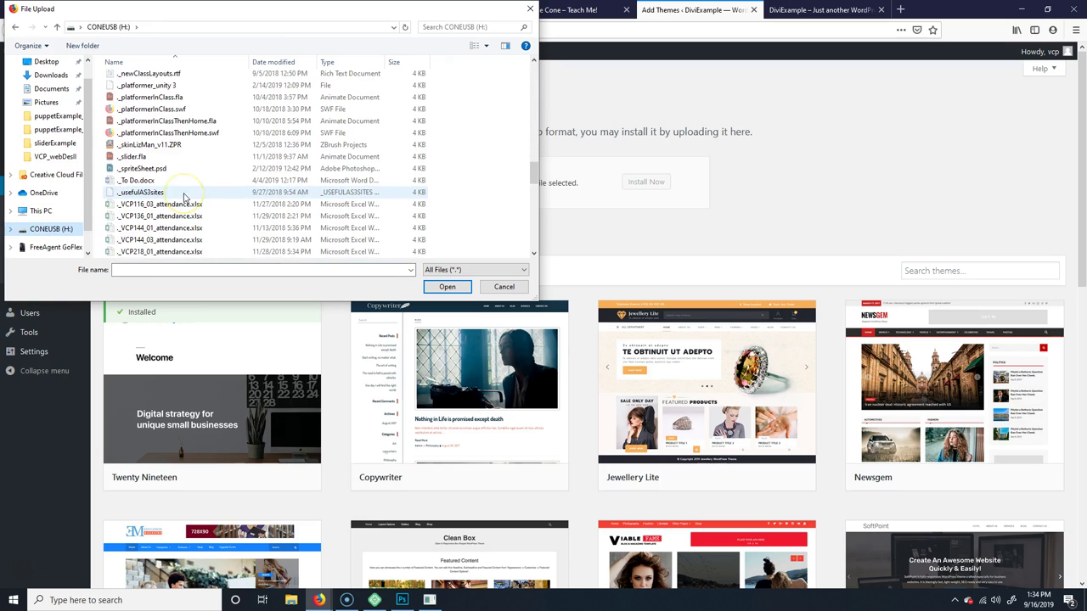
pyautogui.click(124, 217)
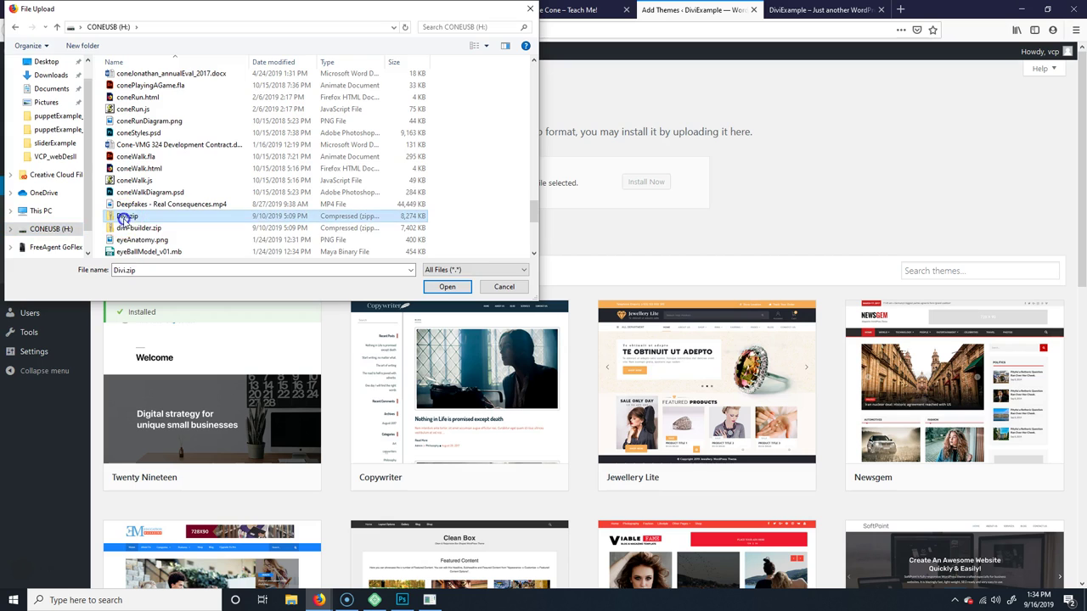
pyautogui.click(447, 287)
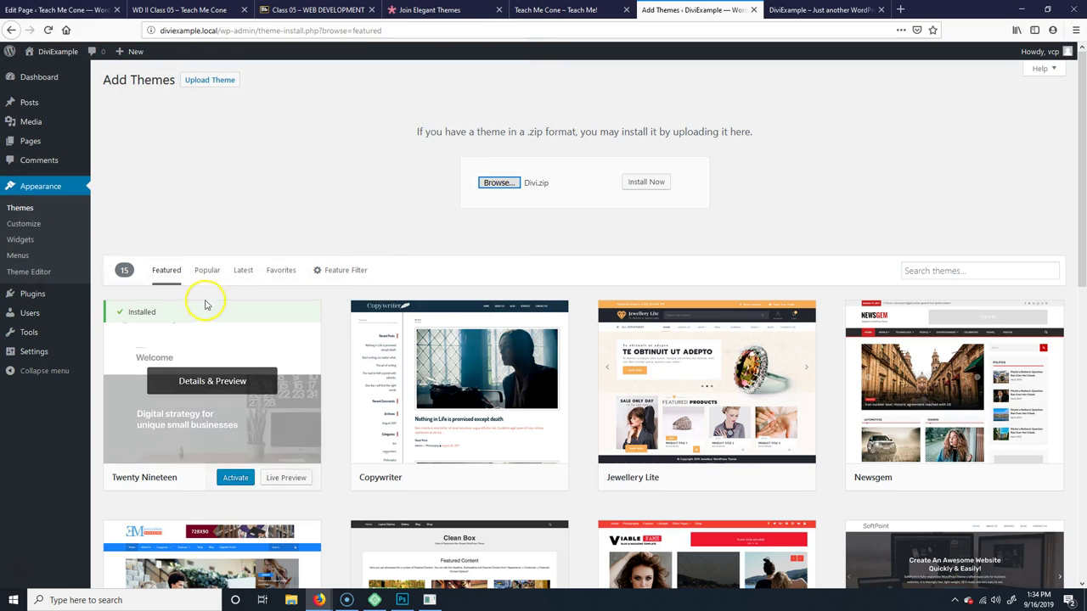
# Step: Install and activate the Divi theme, then return to the Class 05 tab
pyautogui.click(645, 182)
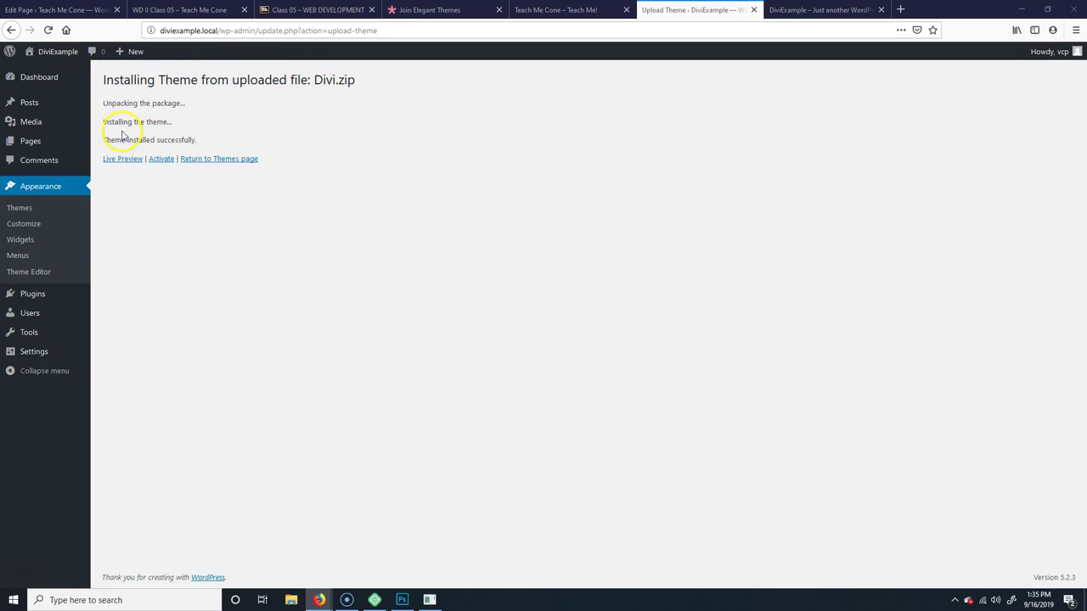
pyautogui.click(162, 159)
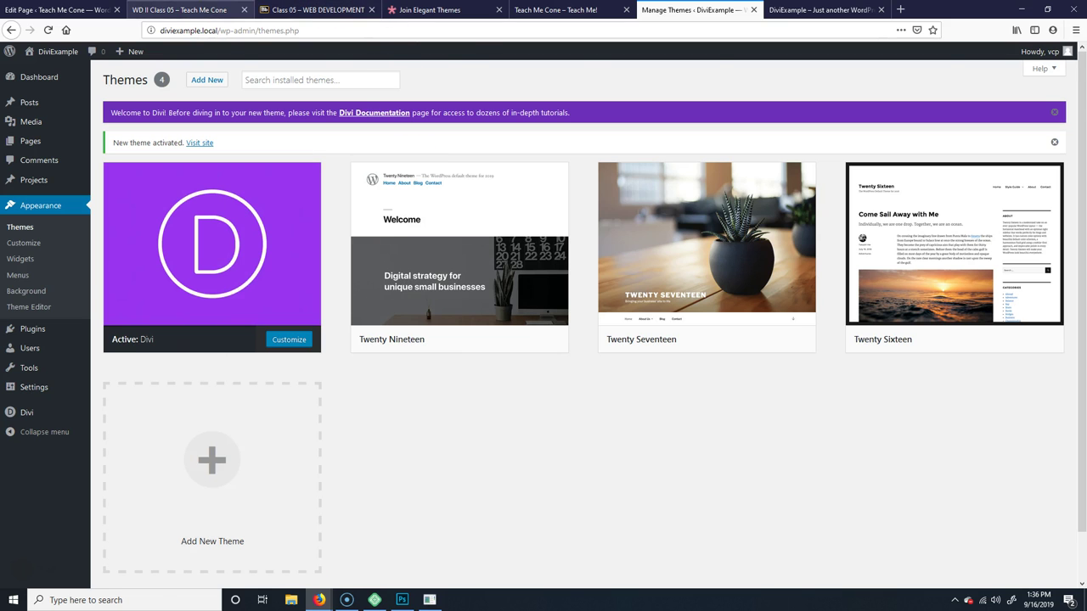
pyautogui.click(185, 11)
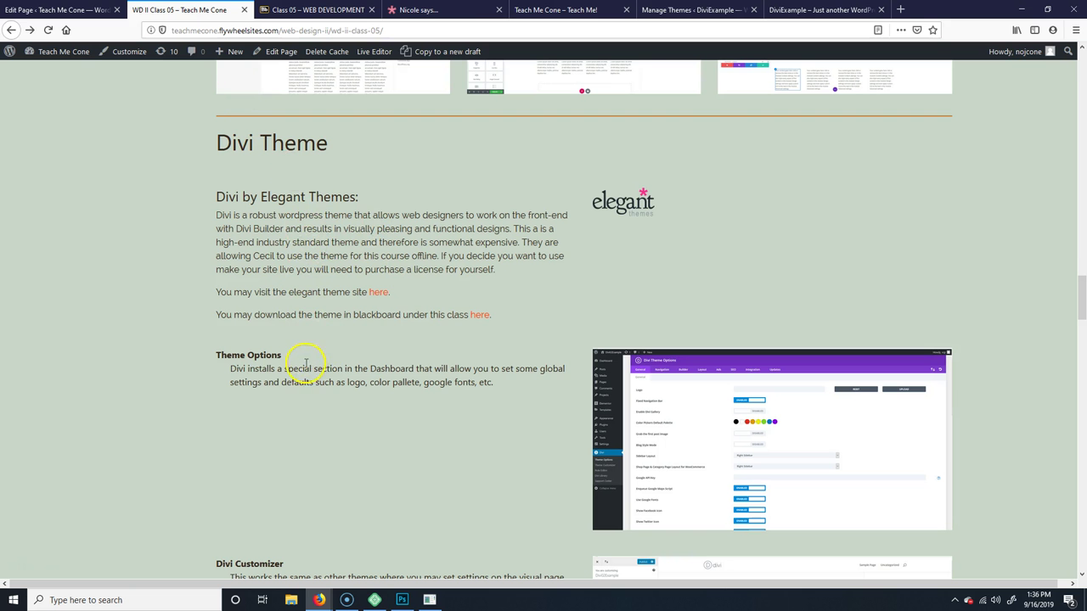
pyautogui.scroll(-1, 334, 323)
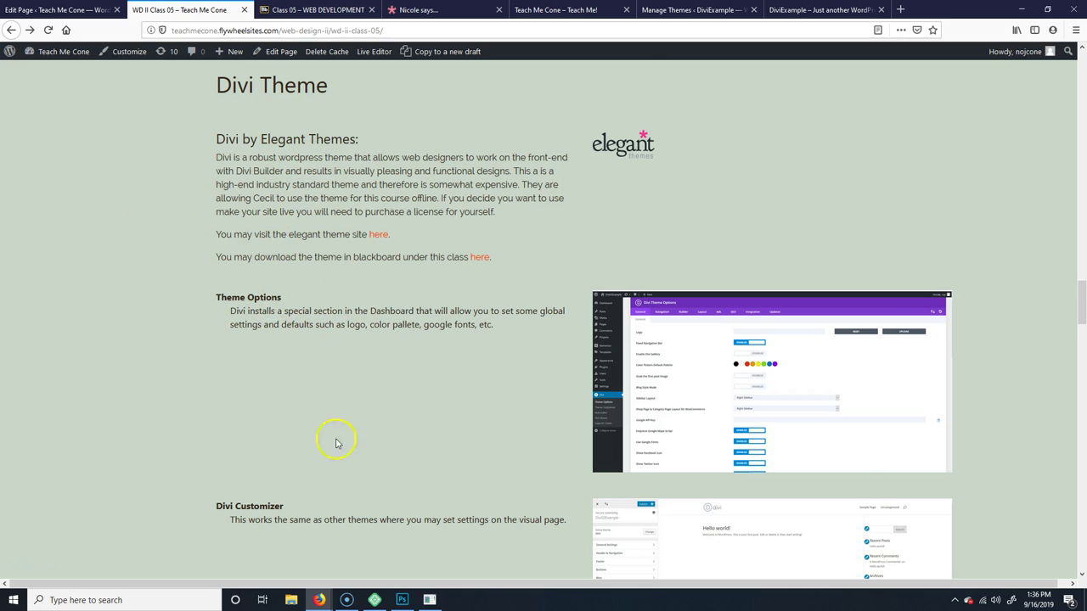
pyautogui.scroll(-3, 336, 442)
pyautogui.scroll(1, 339, 425)
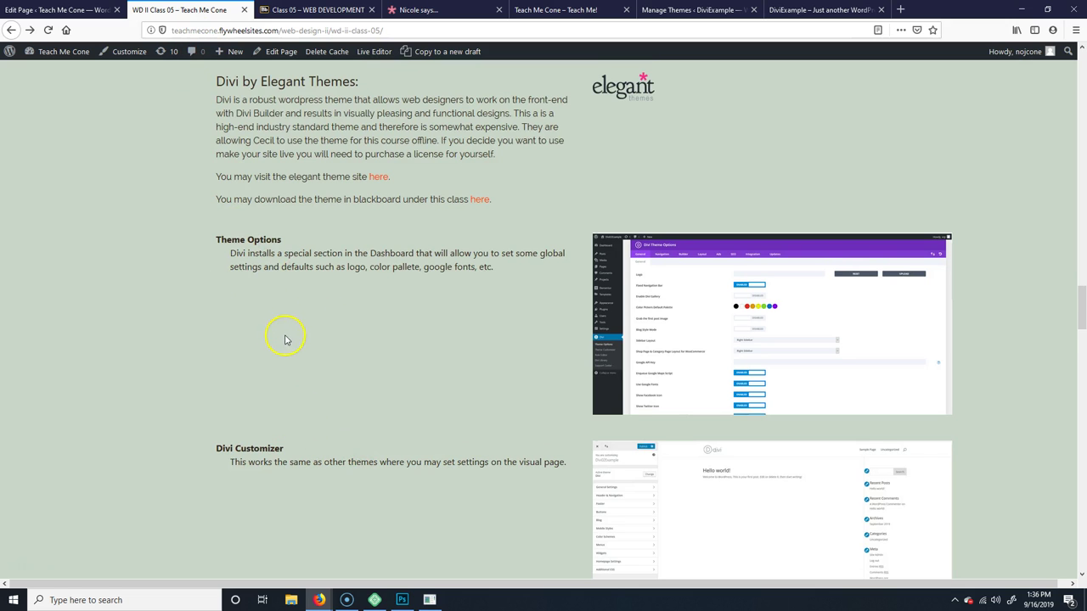
pyautogui.scroll(-4, 285, 344)
pyautogui.scroll(5, 293, 361)
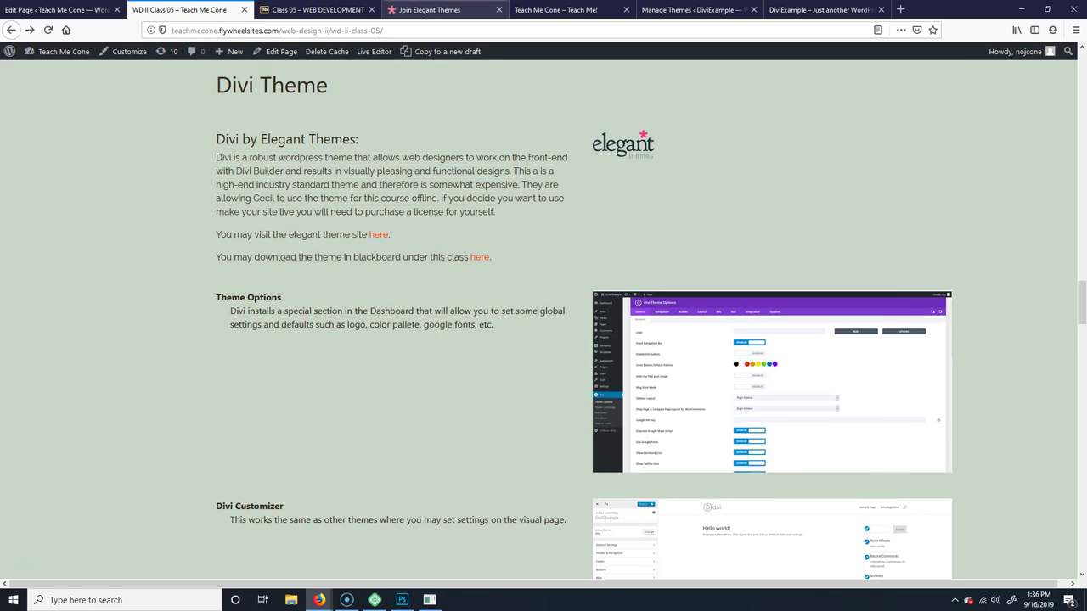
pyautogui.click(440, 6)
pyautogui.moveTo(337, 30); pyautogui.dragTo(393, 31)
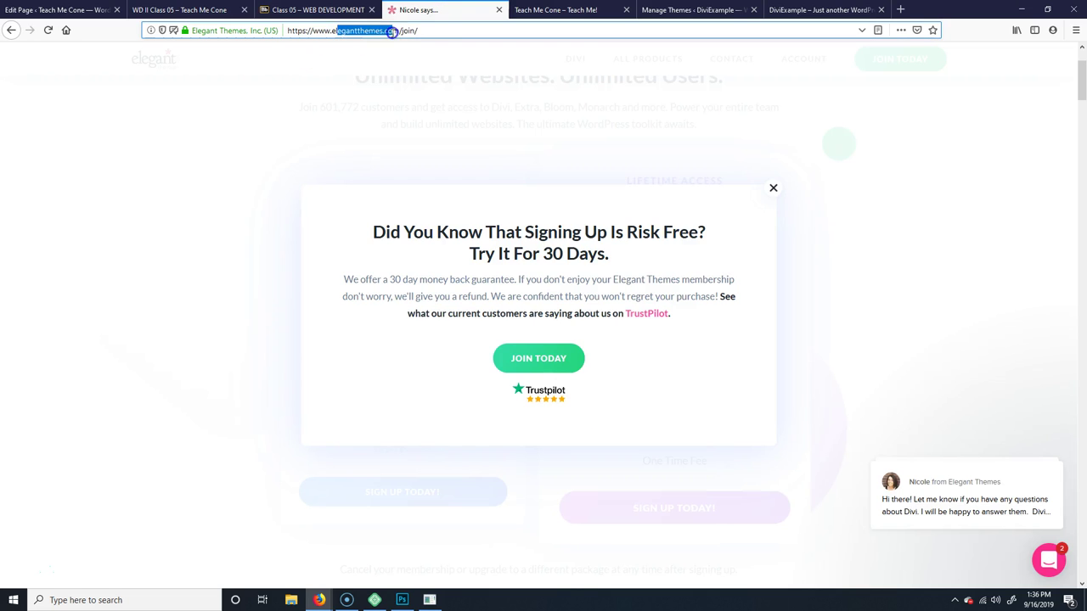
pyautogui.click(423, 34)
pyautogui.click(773, 188)
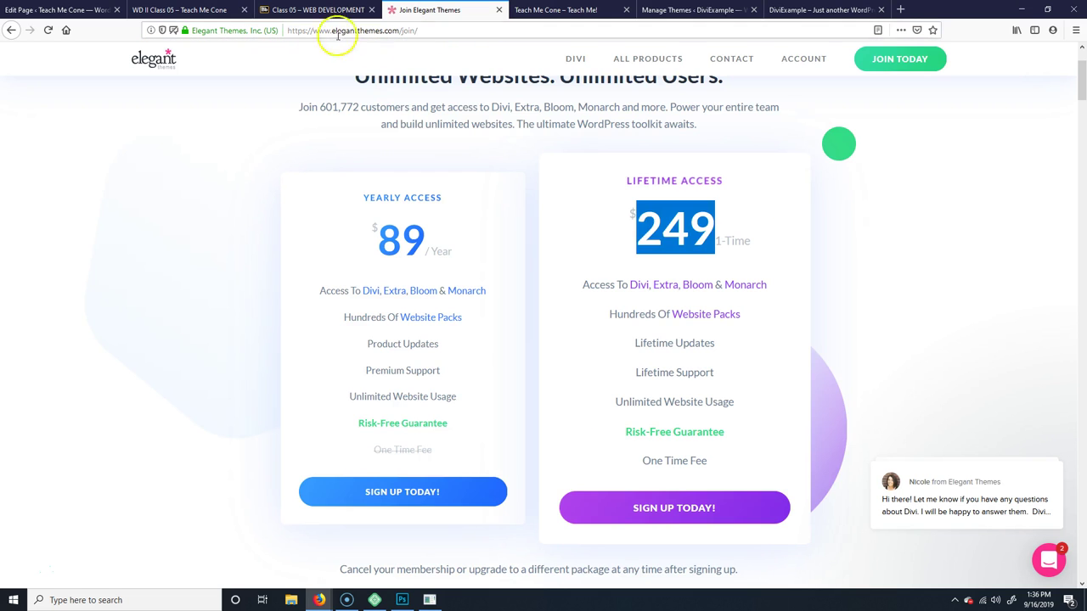
pyautogui.click(195, 9)
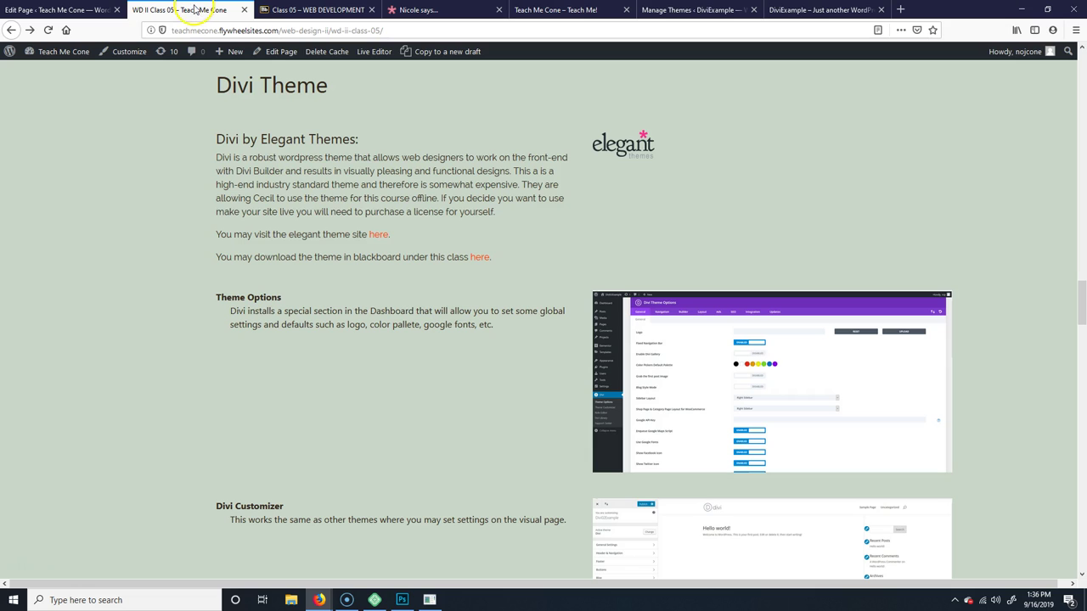
pyautogui.keyDown('ctrl'); pyautogui.click(379, 234); pyautogui.keyUp('ctrl')
pyautogui.click(319, 10)
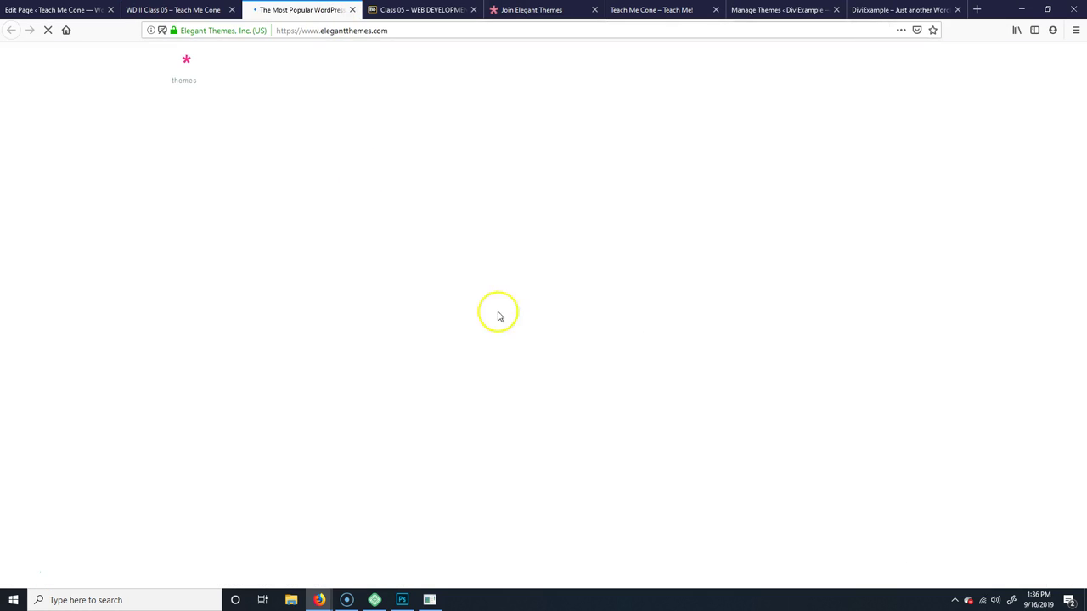
pyautogui.moveTo(575, 92)
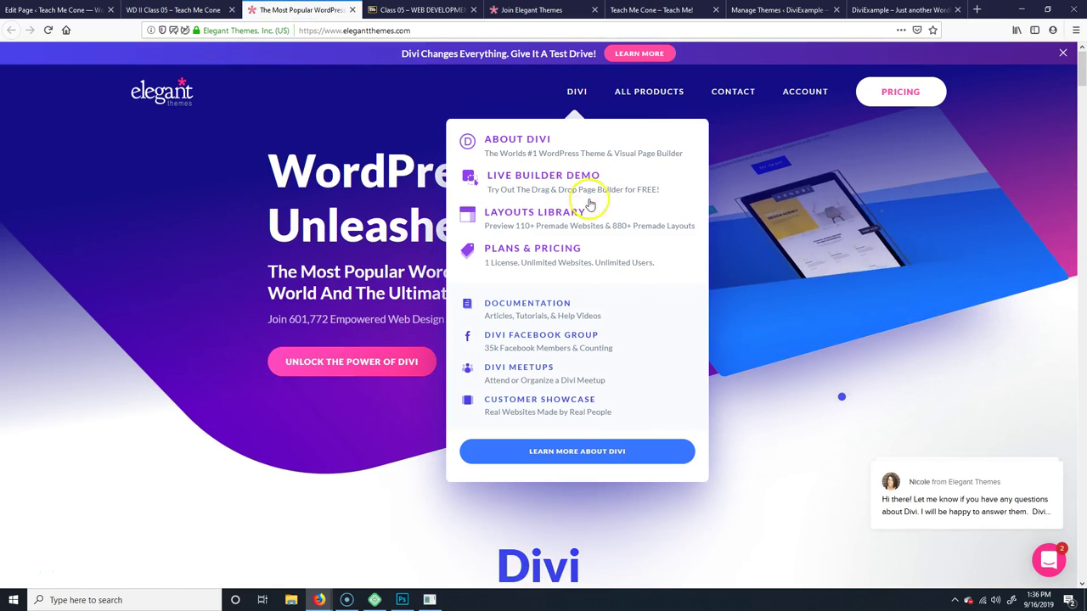
pyautogui.click(553, 302)
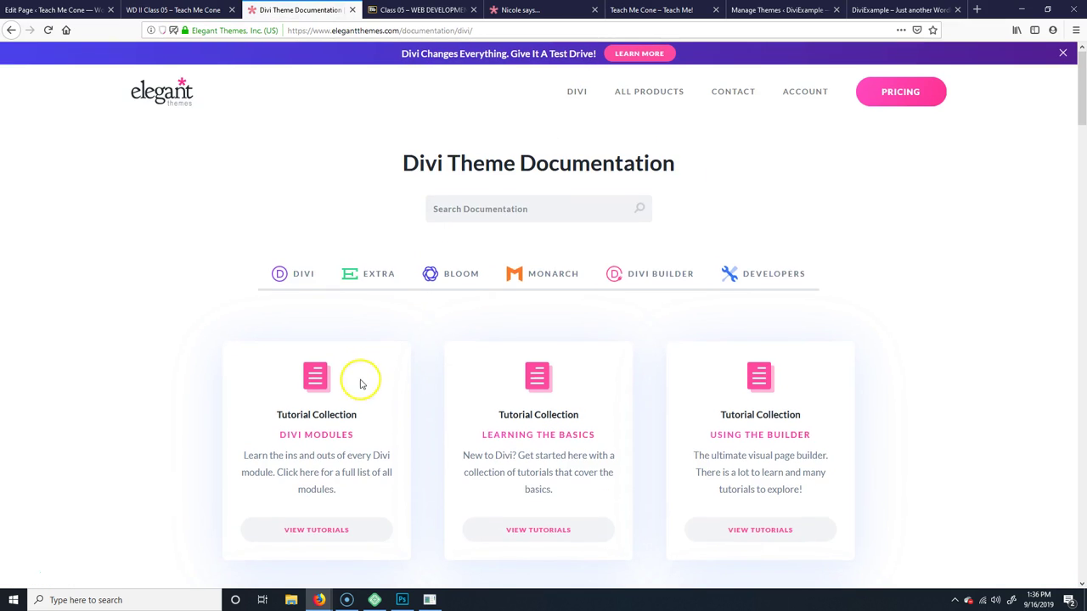
pyautogui.scroll(-3, 360, 384)
pyautogui.click(311, 302)
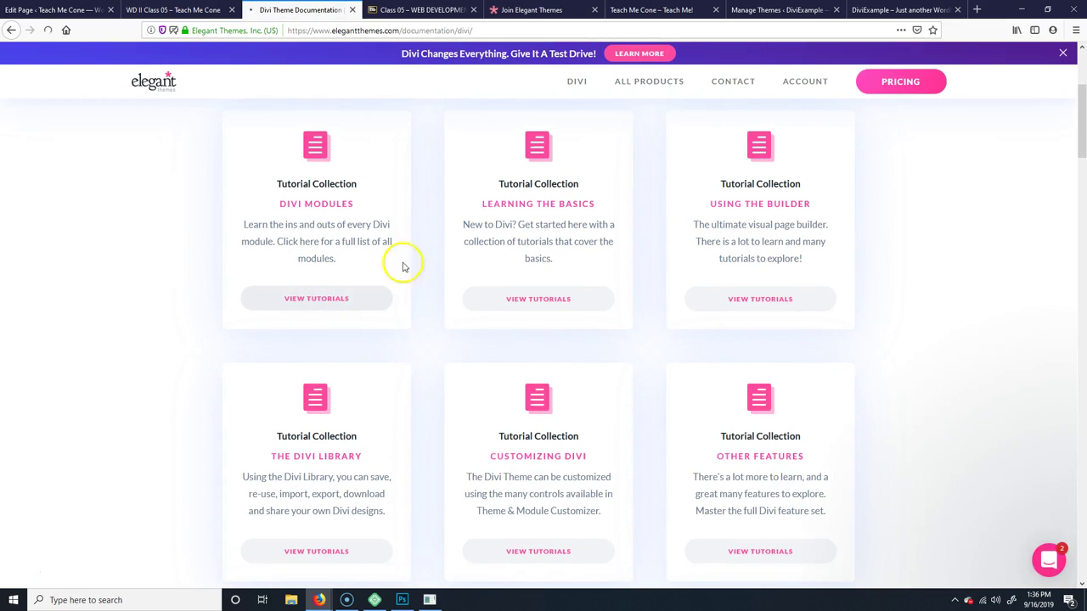
pyautogui.scroll(-2, 432, 366)
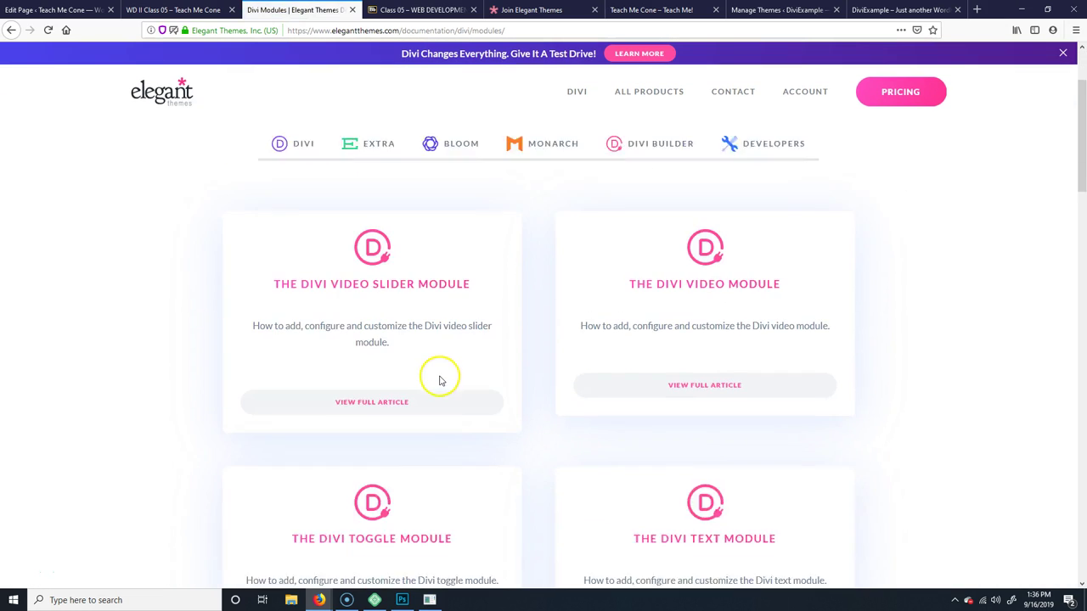
pyautogui.scroll(-3, 625, 432)
pyautogui.scroll(4, 529, 366)
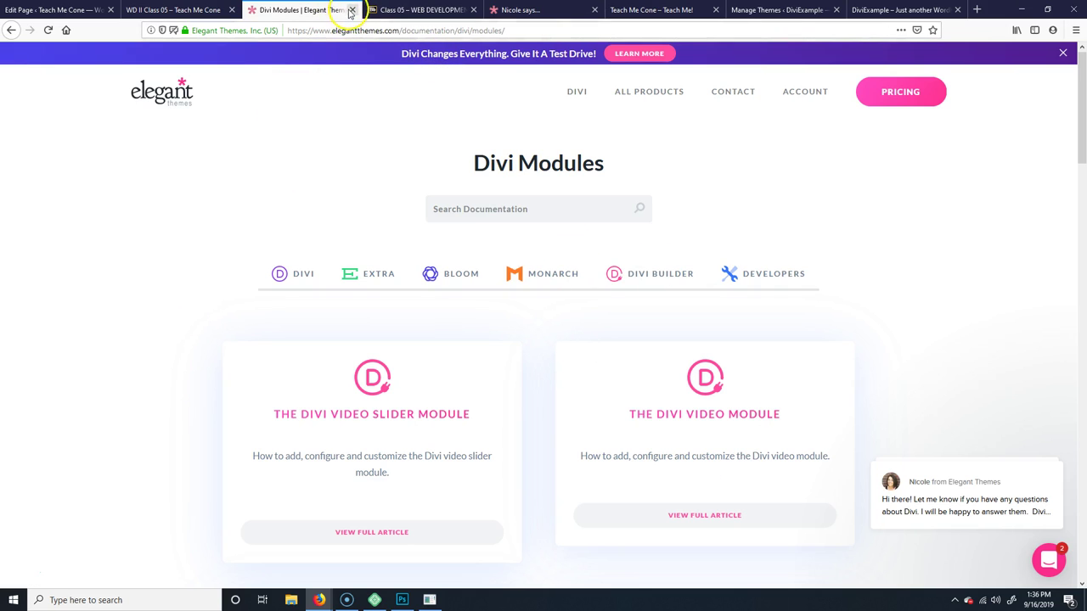
pyautogui.click(350, 10)
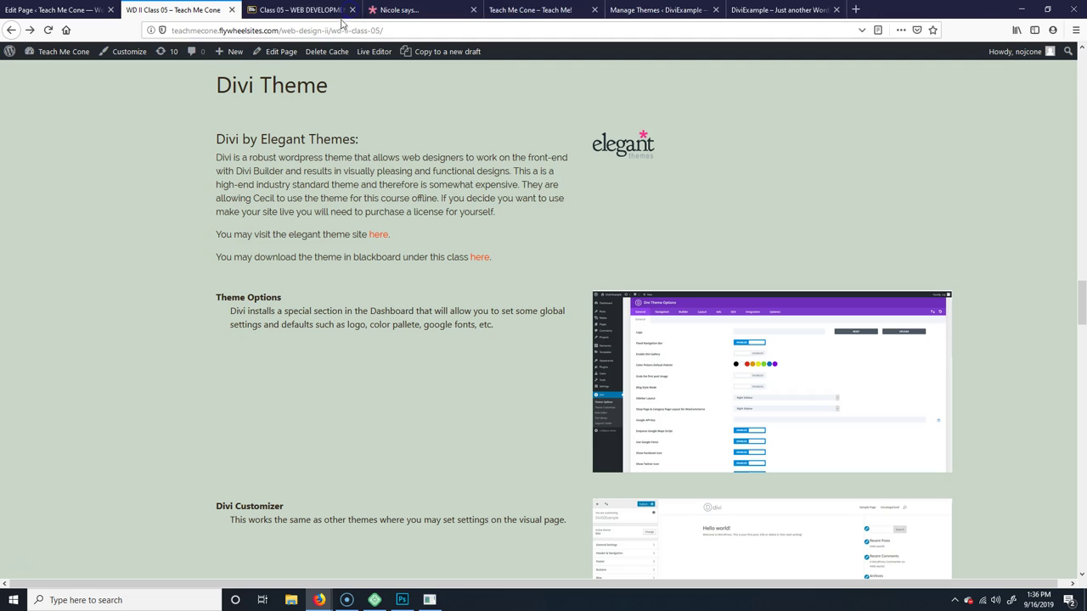
# Step: Close the leftover Elegant Themes tab and scroll to the Design Process list
pyautogui.click(473, 10)
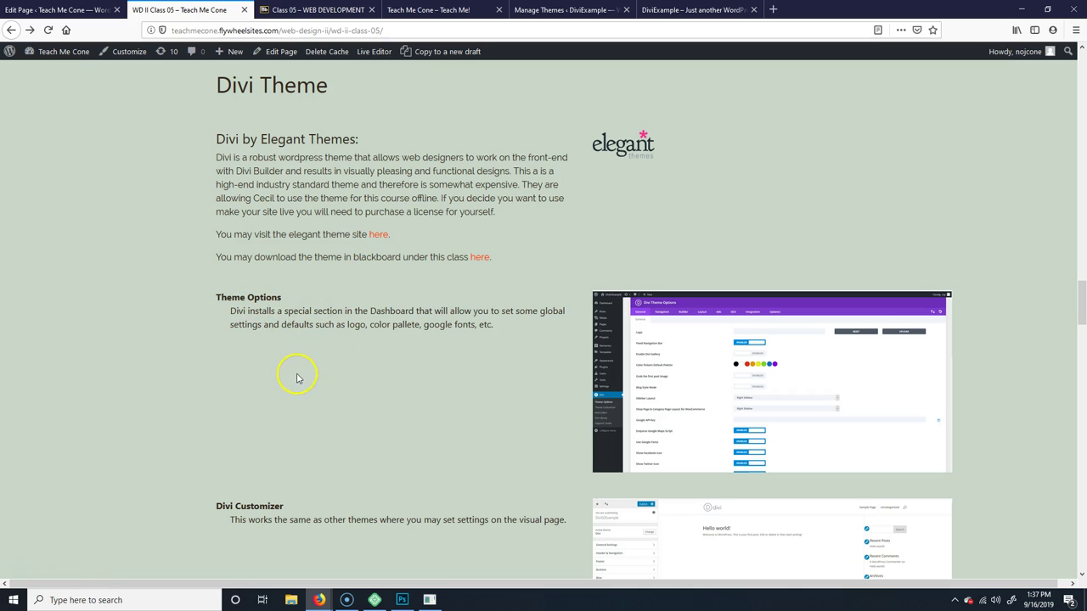
pyautogui.scroll(-7, 310, 394)
pyautogui.scroll(-15, 127, 390)
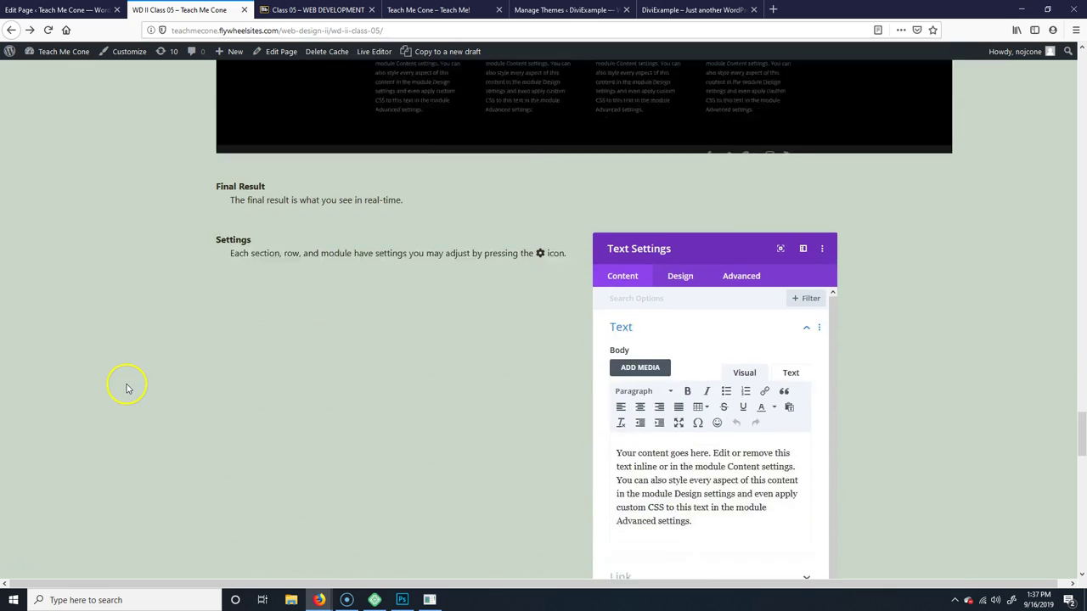
pyautogui.scroll(2, 291, 206)
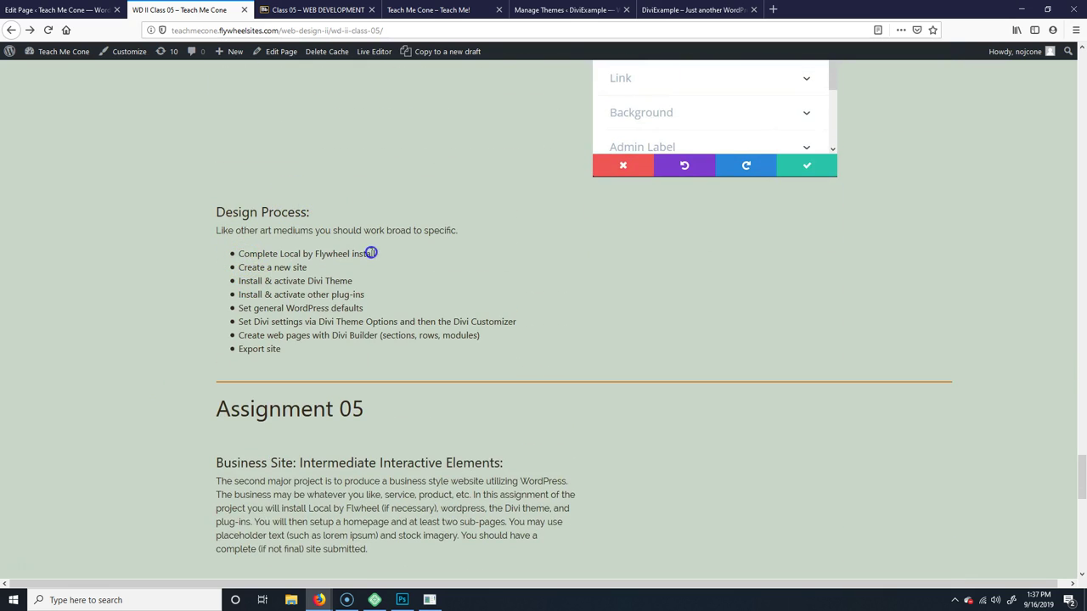
# Step: Highlight each Design Process step, from the Local by Flywheel install to Divi Builder pages
pyautogui.moveTo(375, 254); pyautogui.dragTo(252, 254)
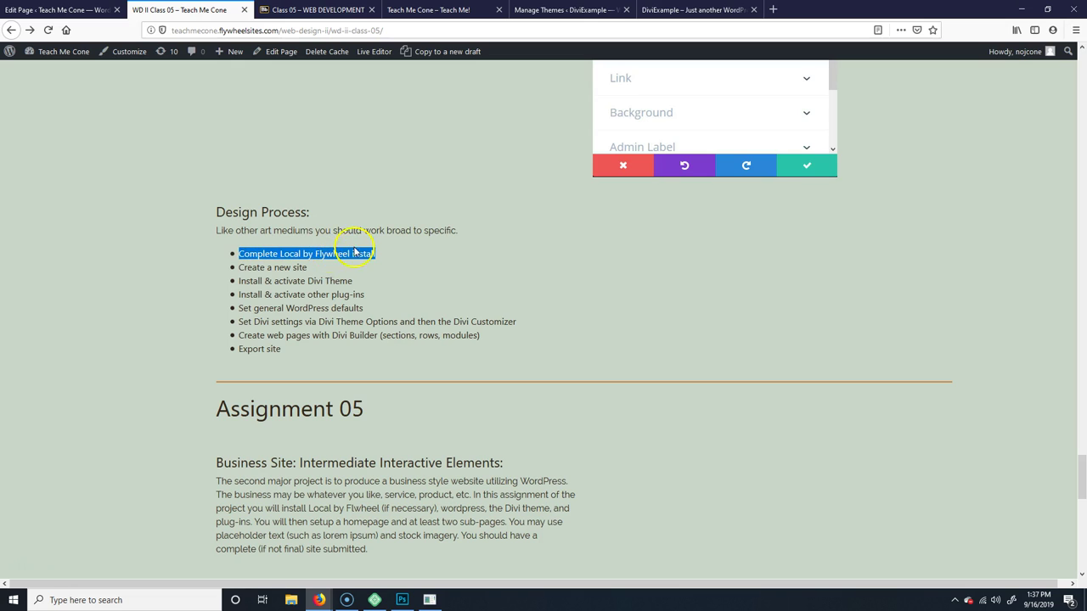
pyautogui.moveTo(323, 265); pyautogui.dragTo(228, 272)
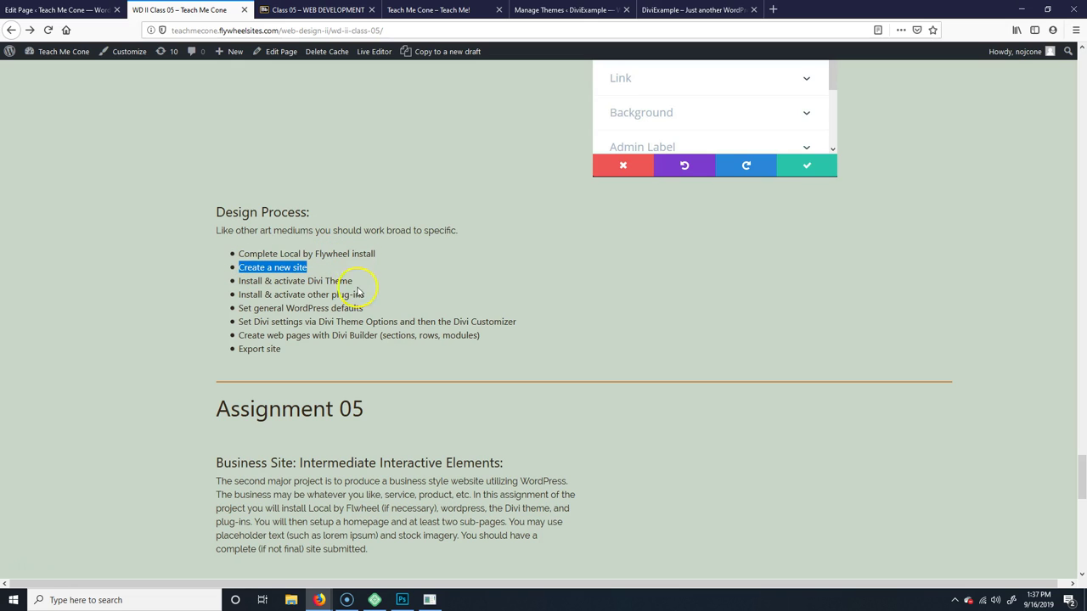
pyautogui.moveTo(355, 286); pyautogui.dragTo(235, 280)
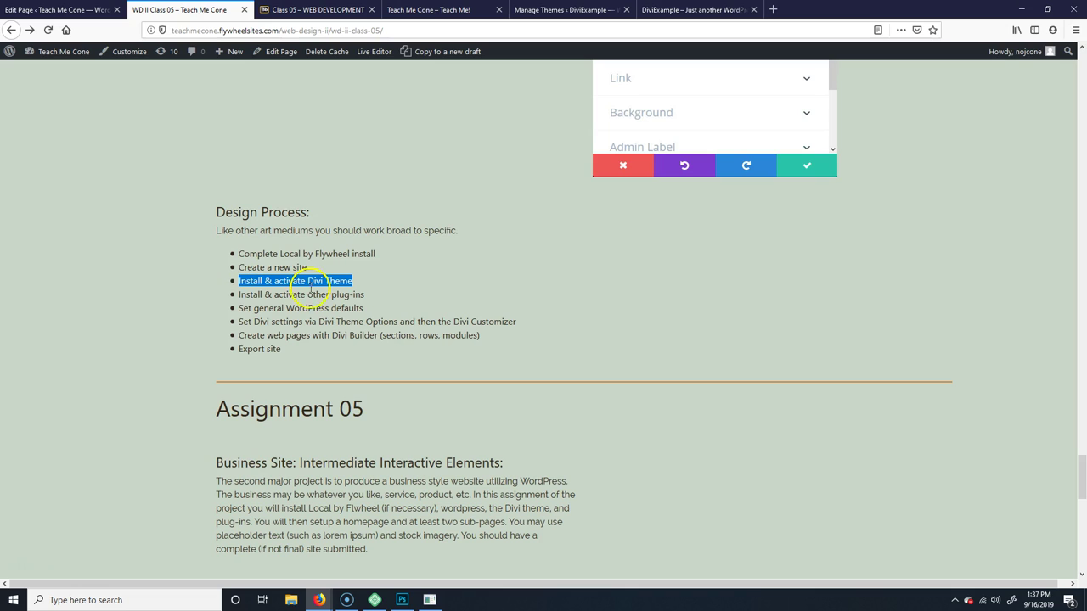
pyautogui.moveTo(365, 295); pyautogui.dragTo(240, 295)
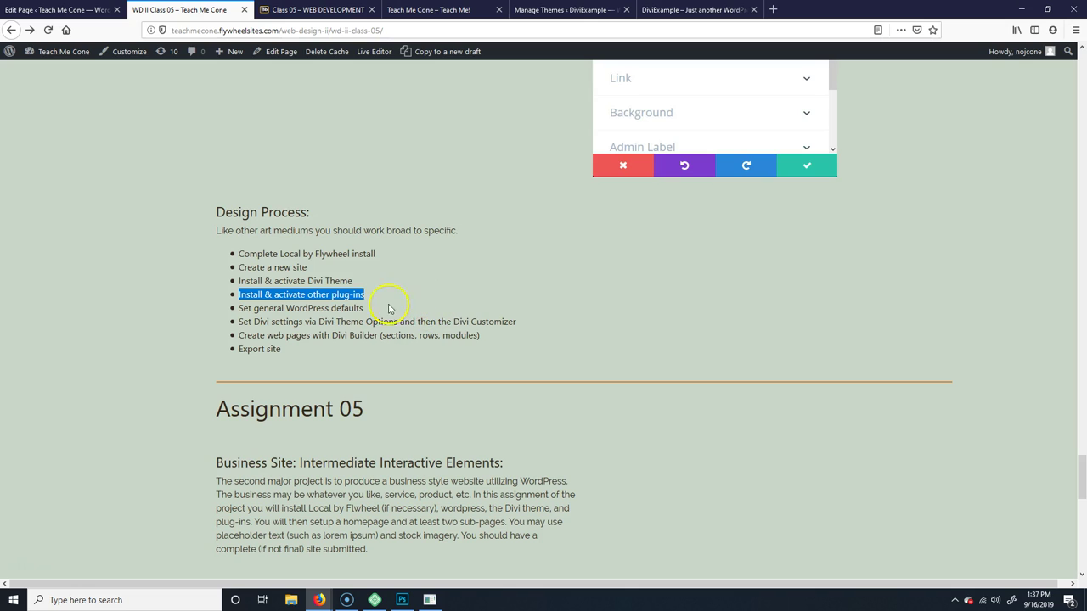
pyautogui.moveTo(367, 310); pyautogui.dragTo(227, 309)
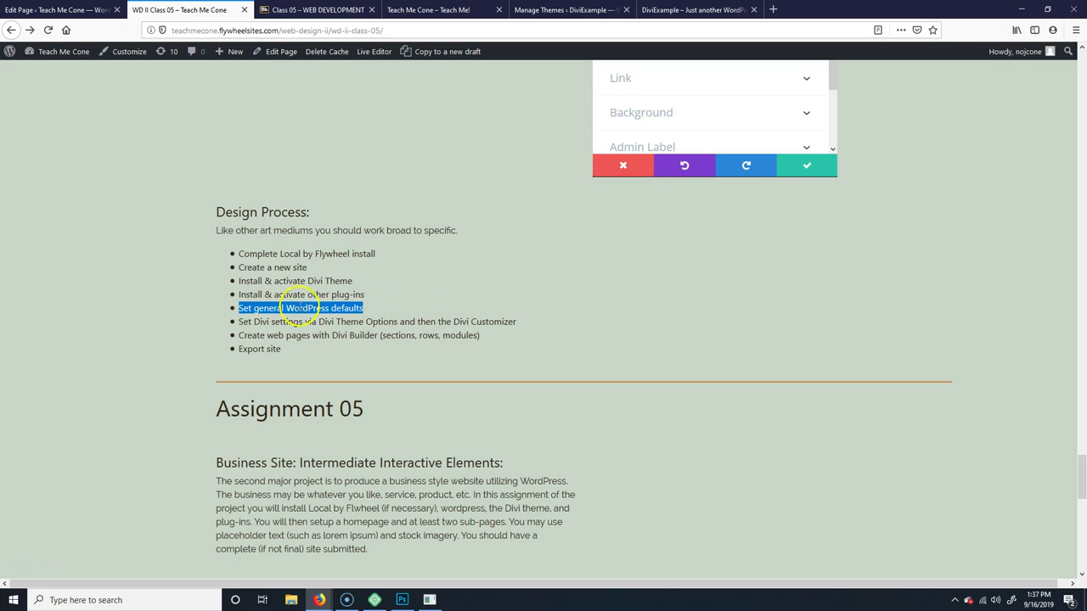
pyautogui.moveTo(528, 320); pyautogui.dragTo(142, 320)
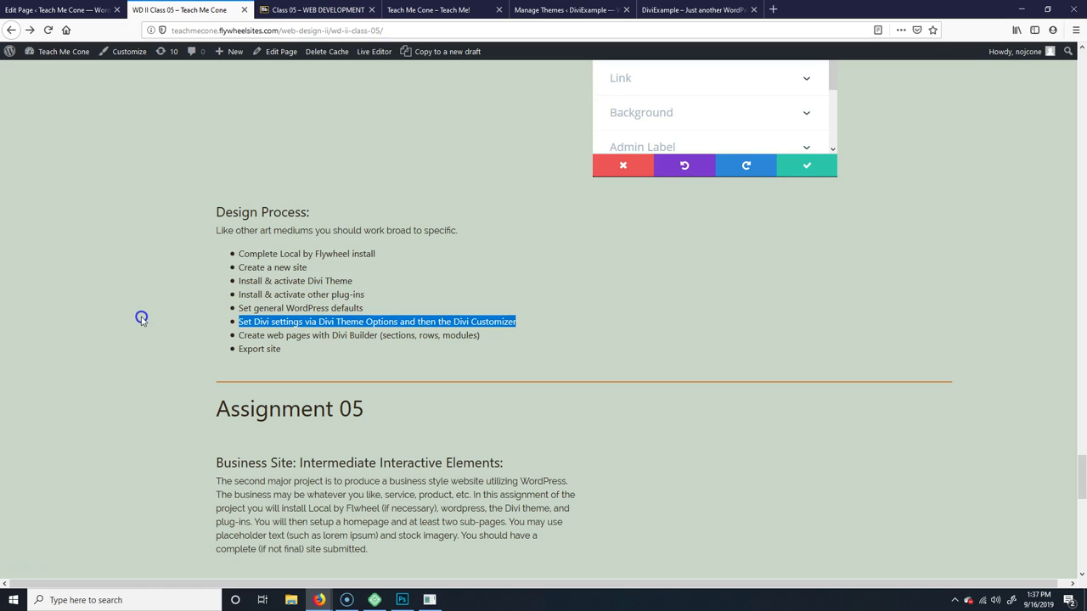
pyautogui.click(290, 311)
pyautogui.moveTo(367, 311); pyautogui.dragTo(505, 325)
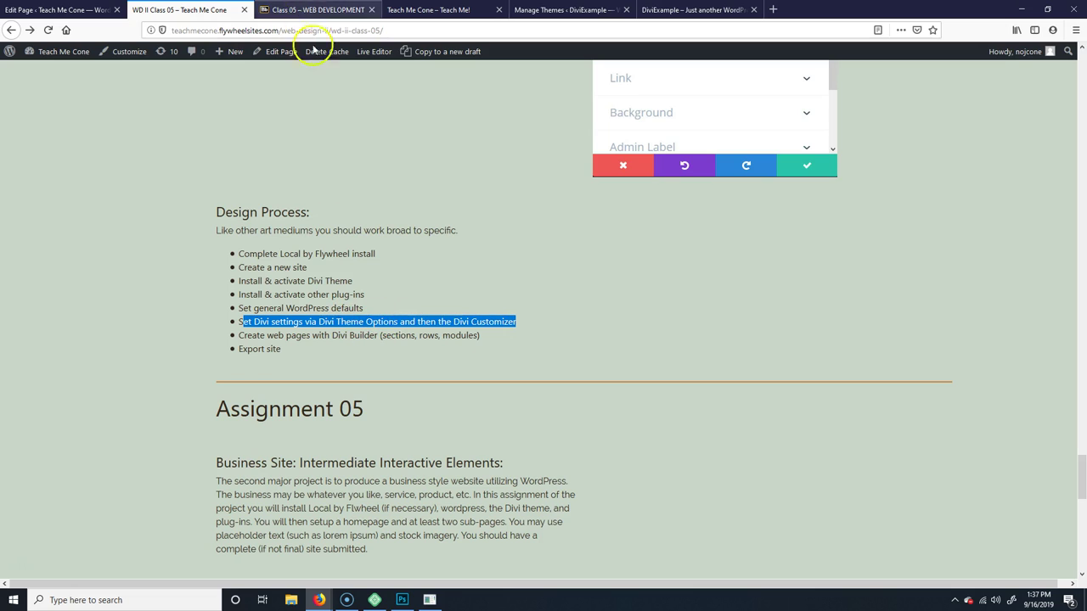
pyautogui.moveTo(500, 337); pyautogui.dragTo(245, 347)
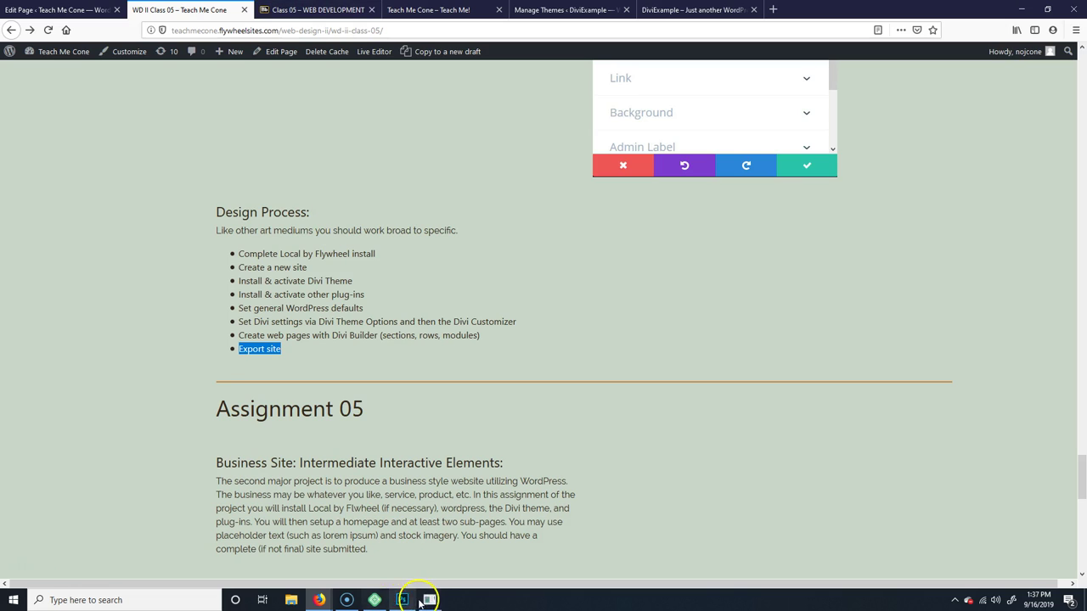
# Step: Open Divi > Theme Options from the DiviExample admin sidebar
pyautogui.click(567, 9)
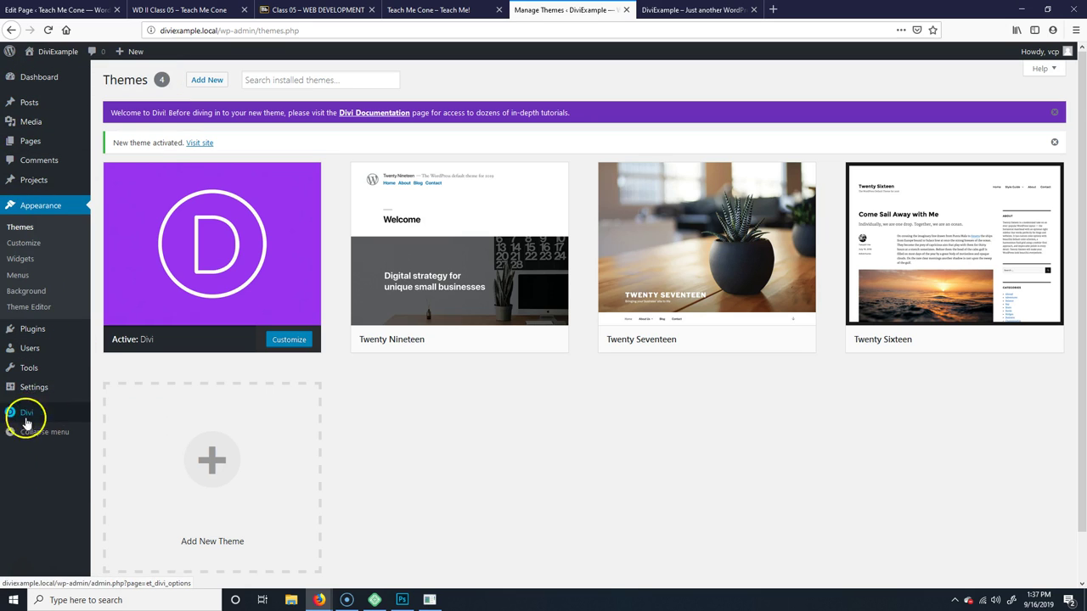
pyautogui.moveTo(28, 416)
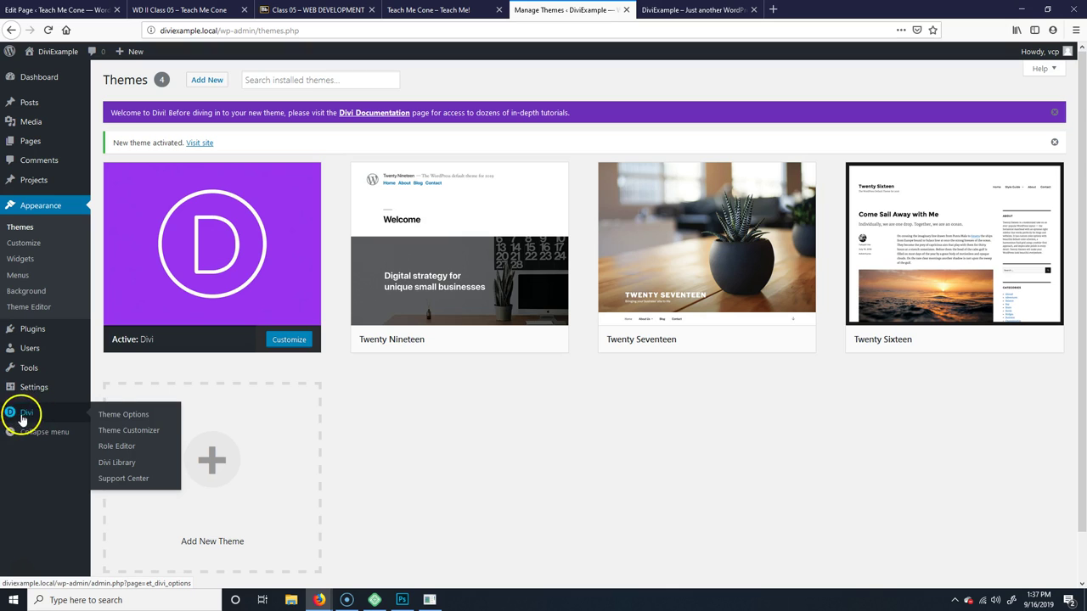
pyautogui.click(107, 421)
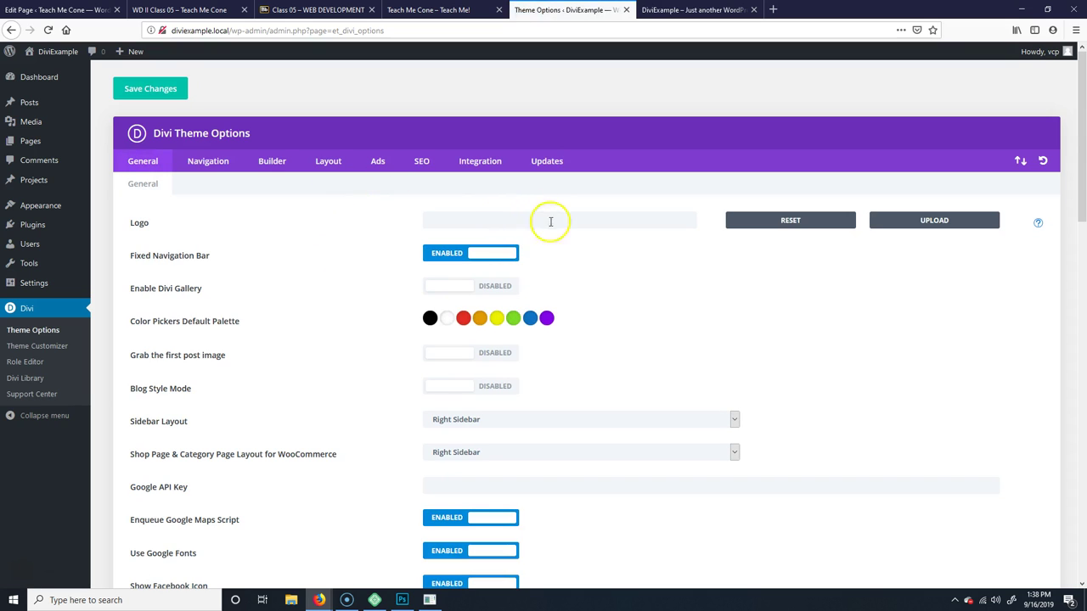
# Step: Choose cone.jpg from the Desktop as the image to upload for the Divi logo
pyautogui.click(933, 223)
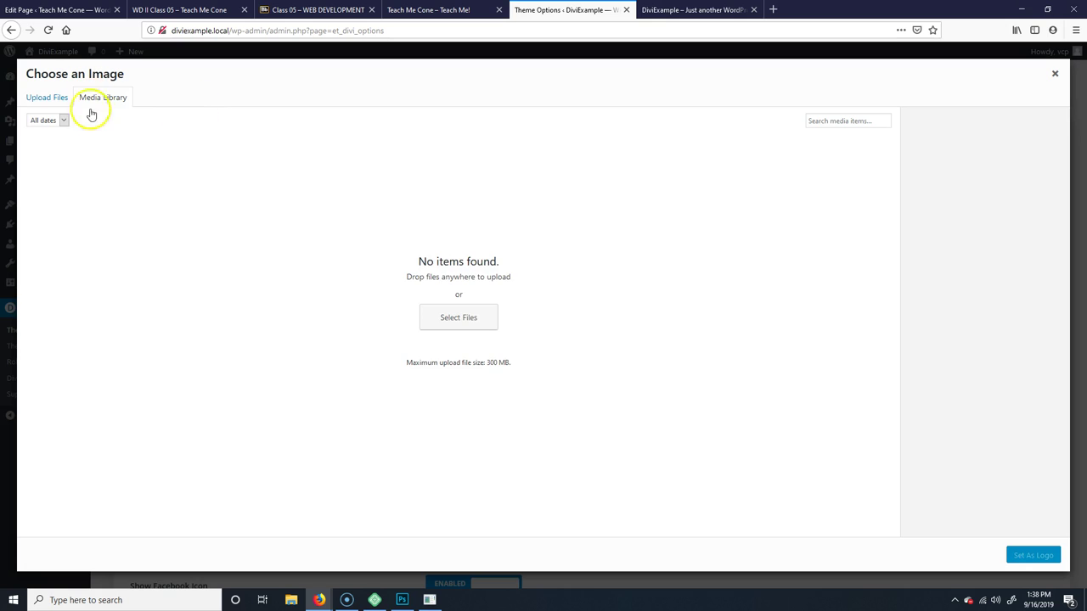
pyautogui.click(451, 317)
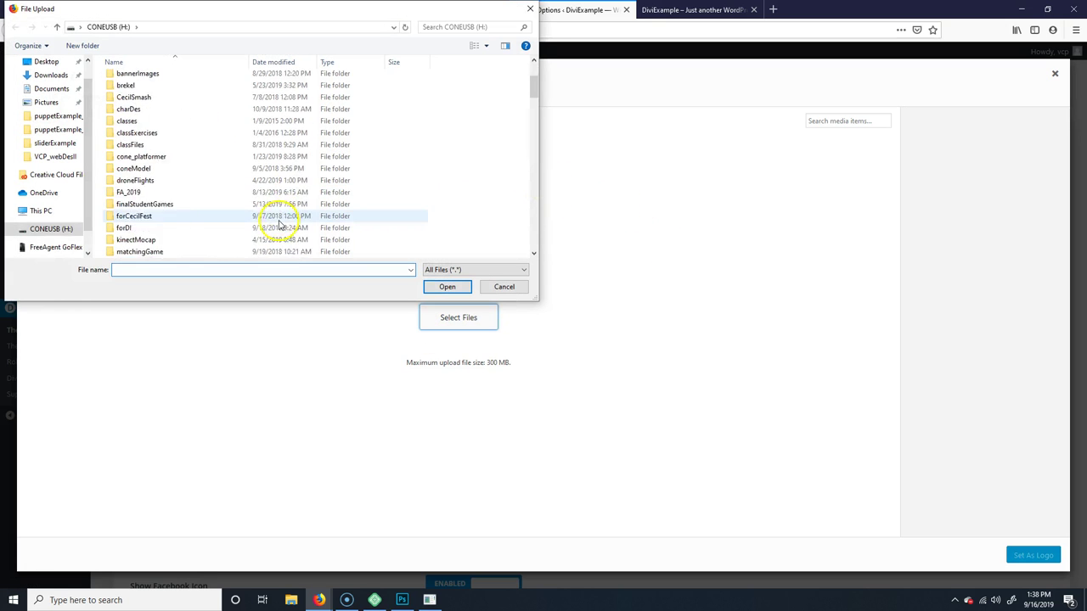
pyautogui.scroll(-15, 281, 223)
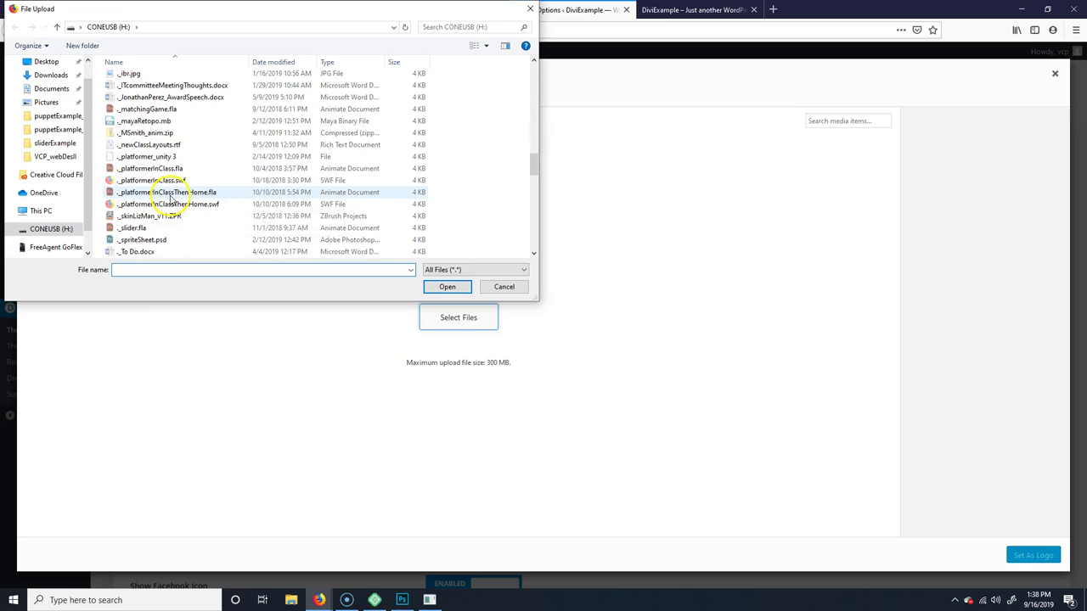
pyautogui.scroll(10, 171, 197)
pyautogui.scroll(1, 42, 101)
pyautogui.click(45, 84)
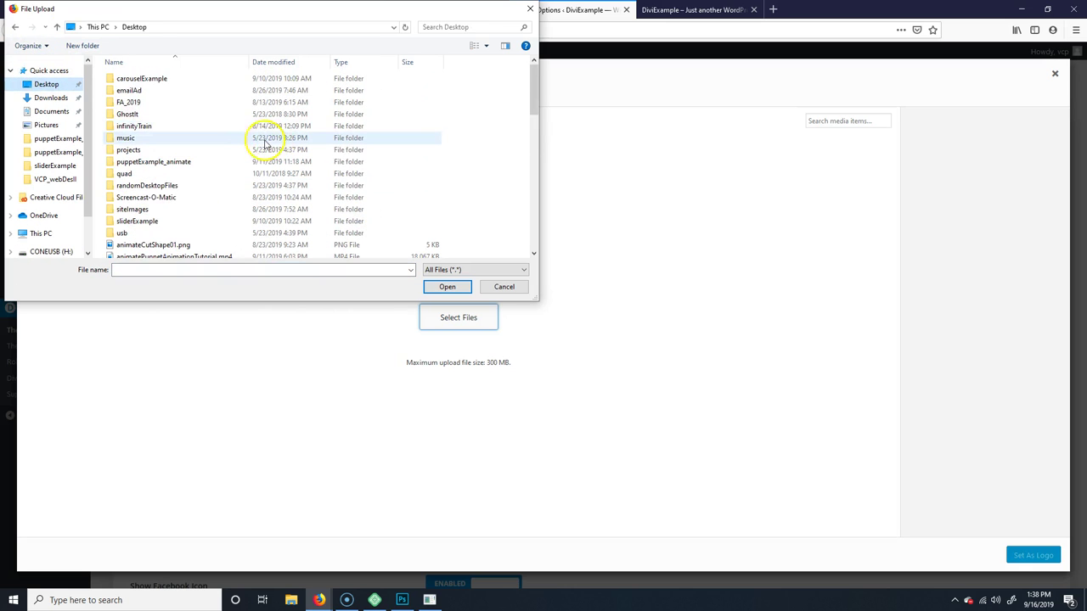
pyautogui.scroll(-5, 243, 139)
pyautogui.click(238, 215)
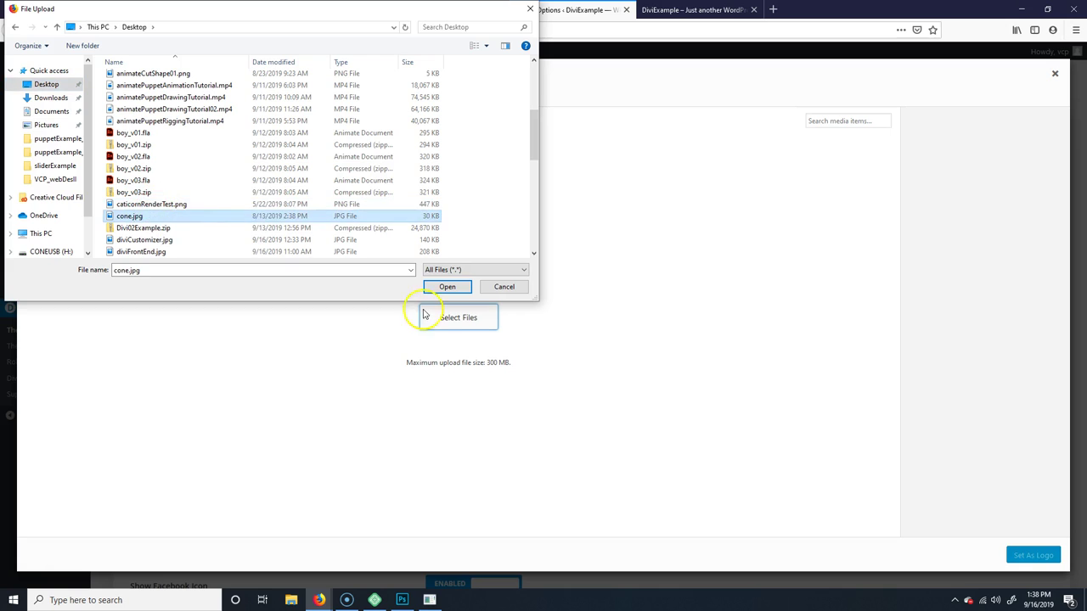
# Step: Upload cone.jpg, set it as the logo, and leave Fixed Navigation Bar enabled
pyautogui.click(459, 292)
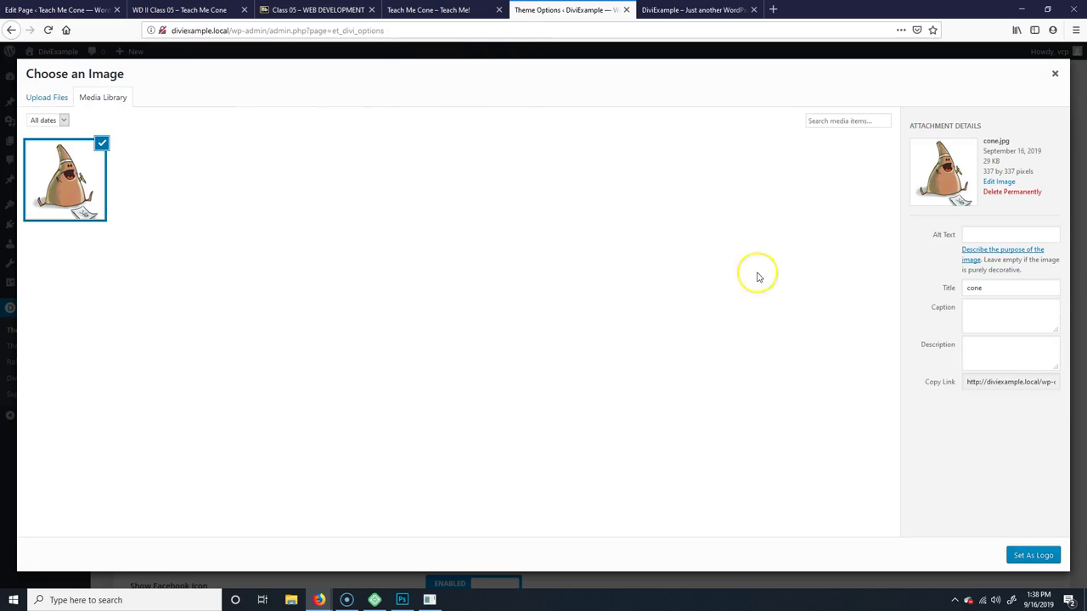
pyautogui.click(1044, 557)
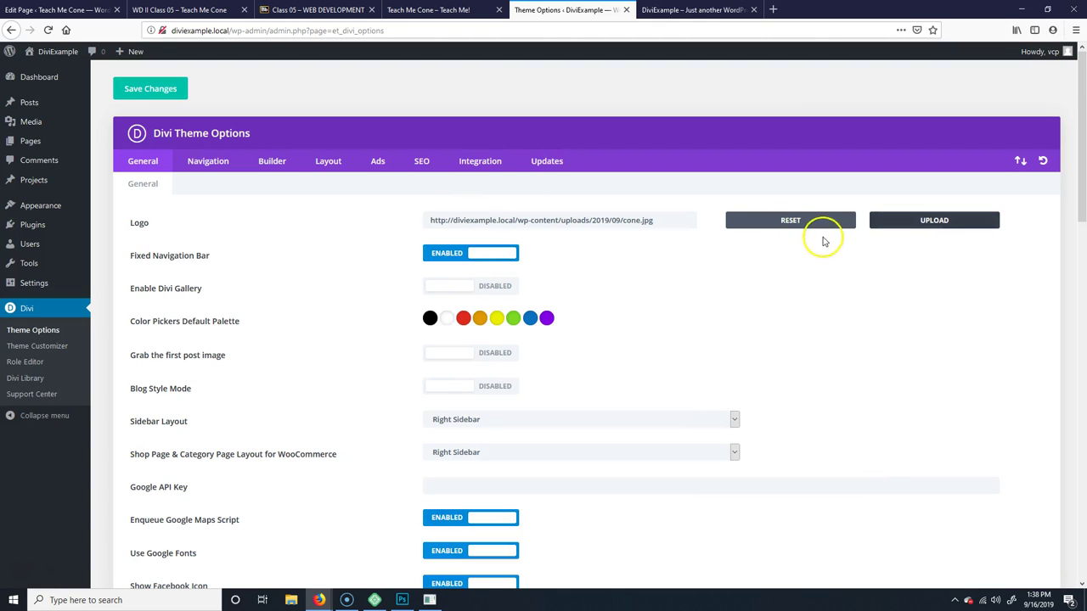
pyautogui.click(476, 257)
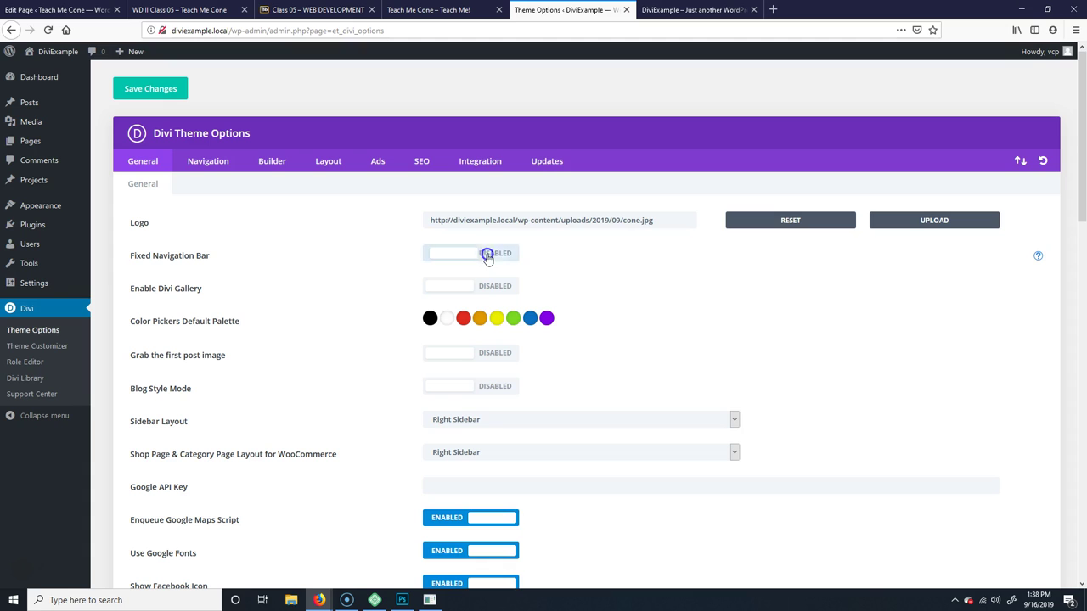
pyautogui.click(486, 253)
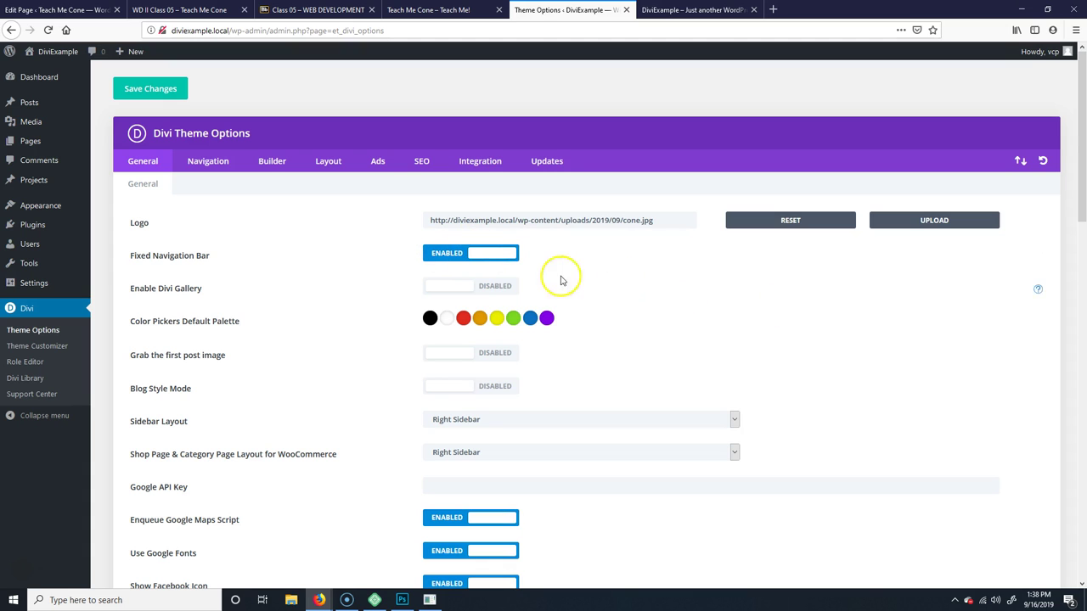
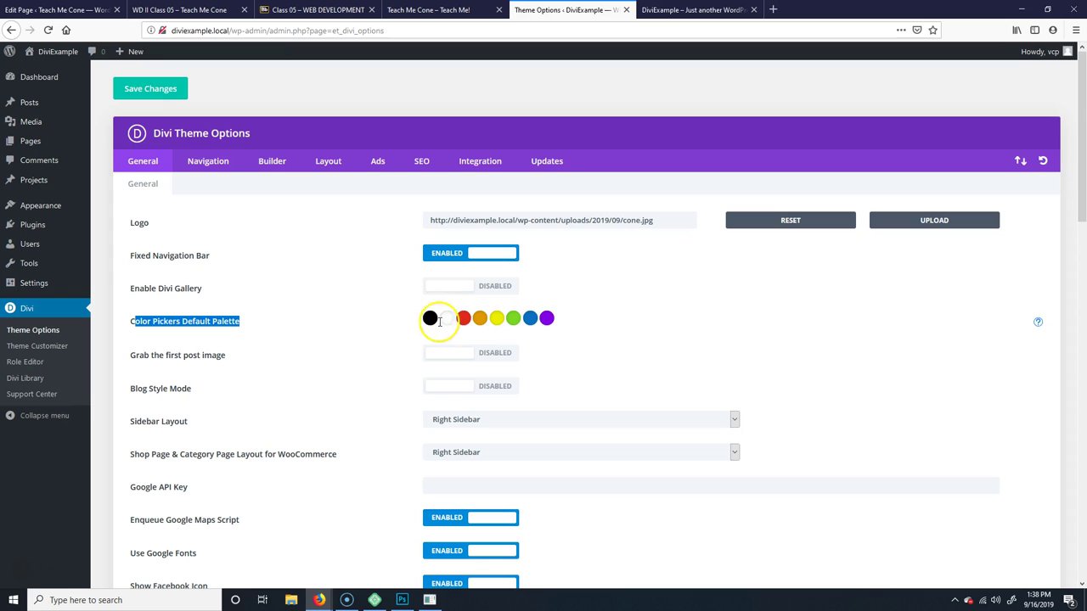
# Step: Recolour the palette swatches to olive, deeper yellow, darker green, lavender and bright pink
pyautogui.click(446, 318)
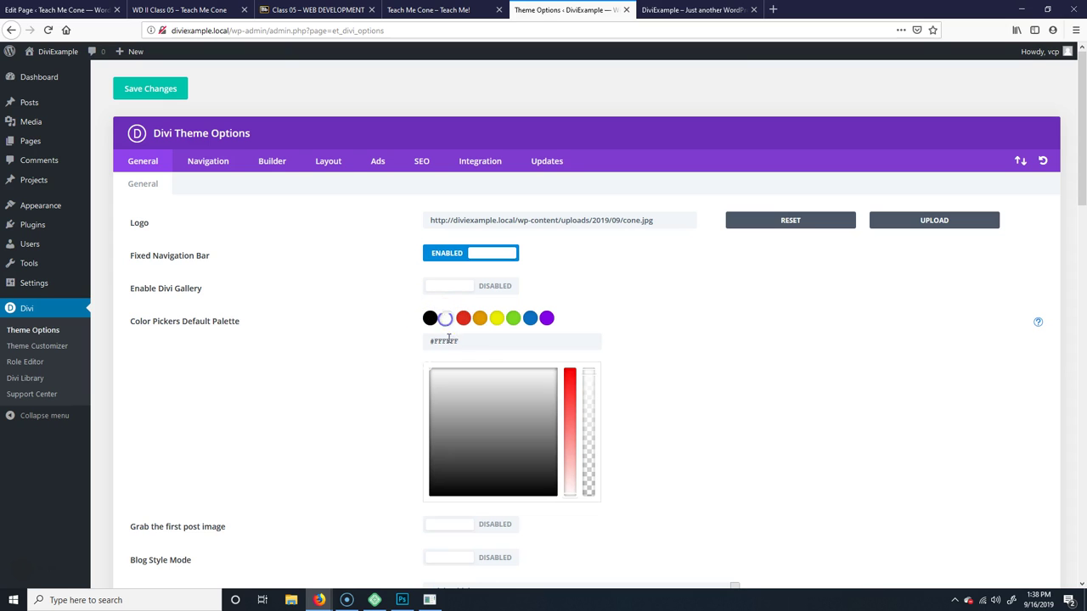
pyautogui.click(464, 320)
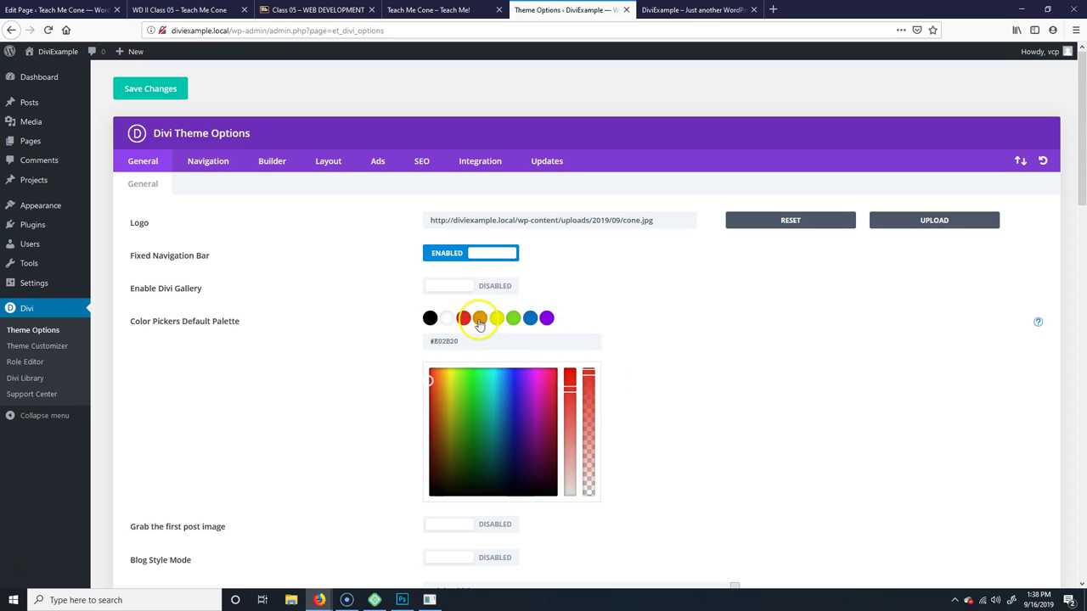
pyautogui.click(448, 416)
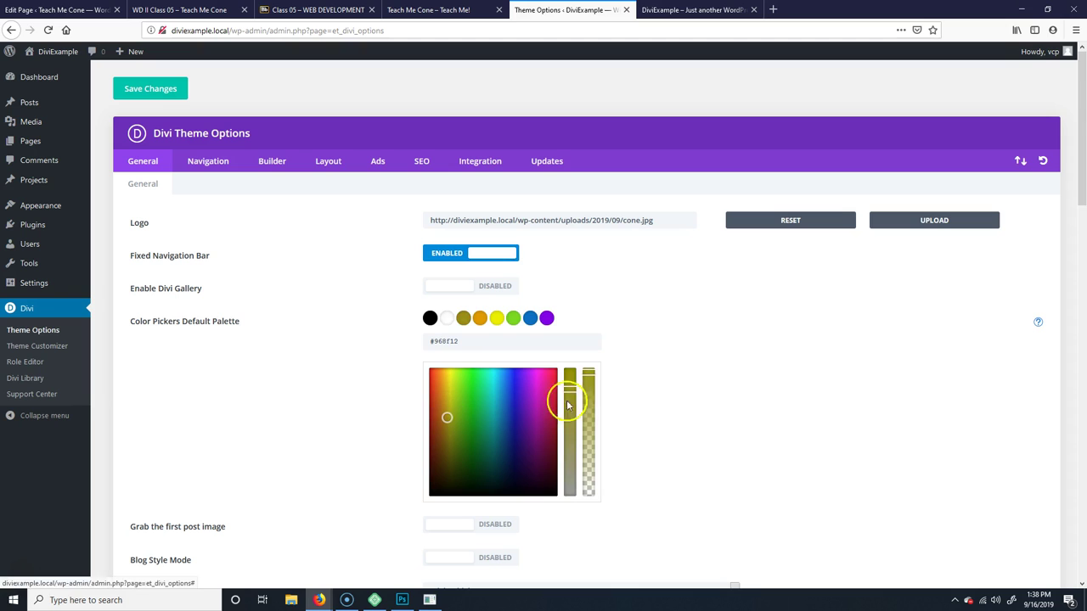
pyautogui.click(497, 319)
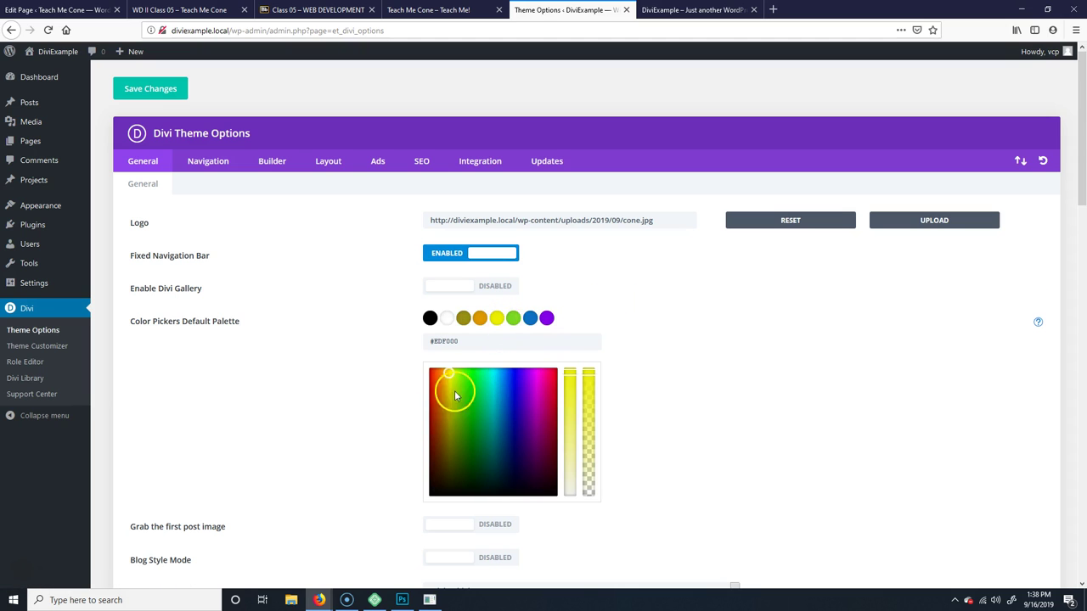
pyautogui.moveTo(444, 371); pyautogui.dragTo(445, 377)
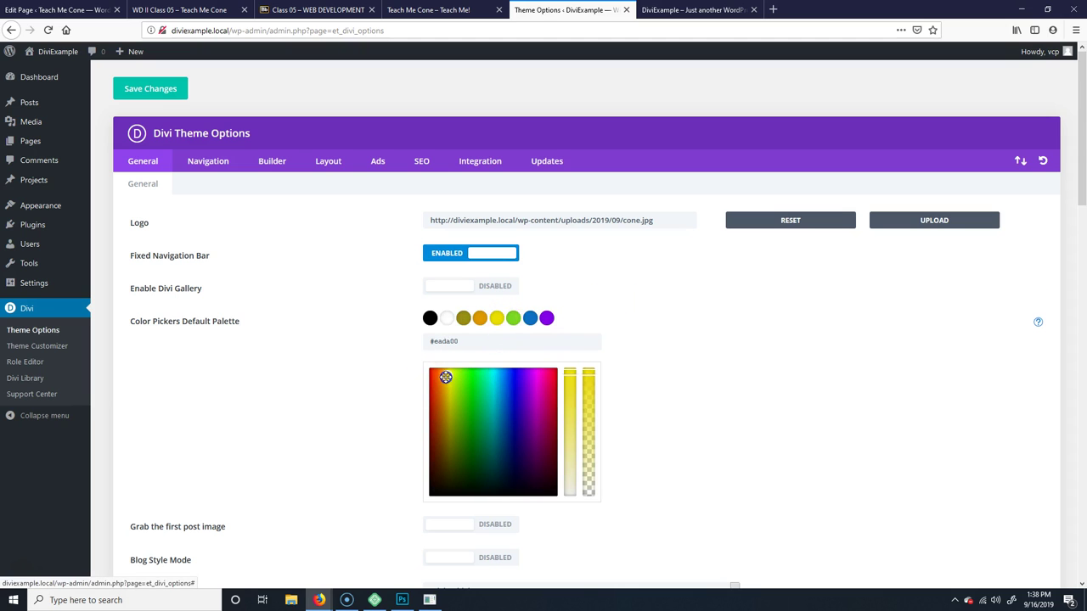
pyautogui.click(513, 323)
pyautogui.moveTo(459, 393); pyautogui.dragTo(462, 404)
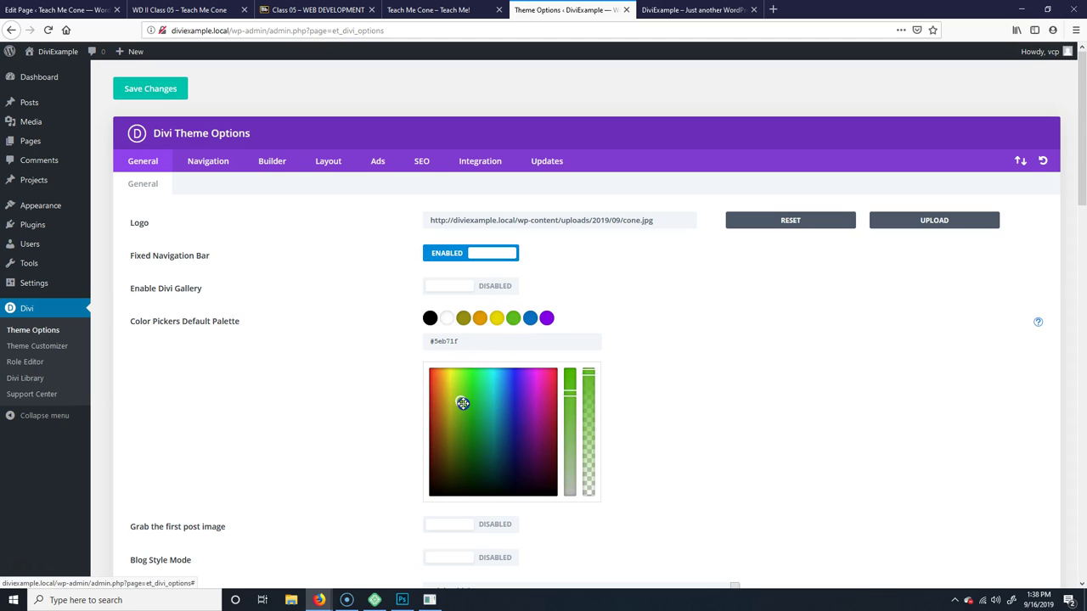
pyautogui.click(530, 317)
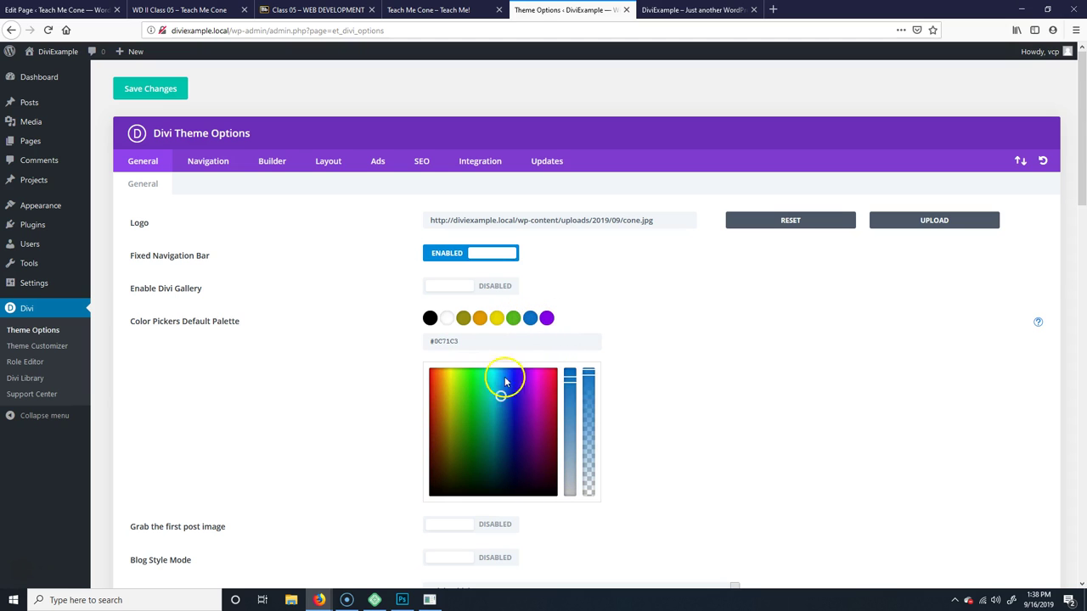
pyautogui.moveTo(500, 396)
pyautogui.mouseDown()
pyautogui.moveTo(532, 388)
pyautogui.moveTo(532, 406)
pyautogui.mouseUp()
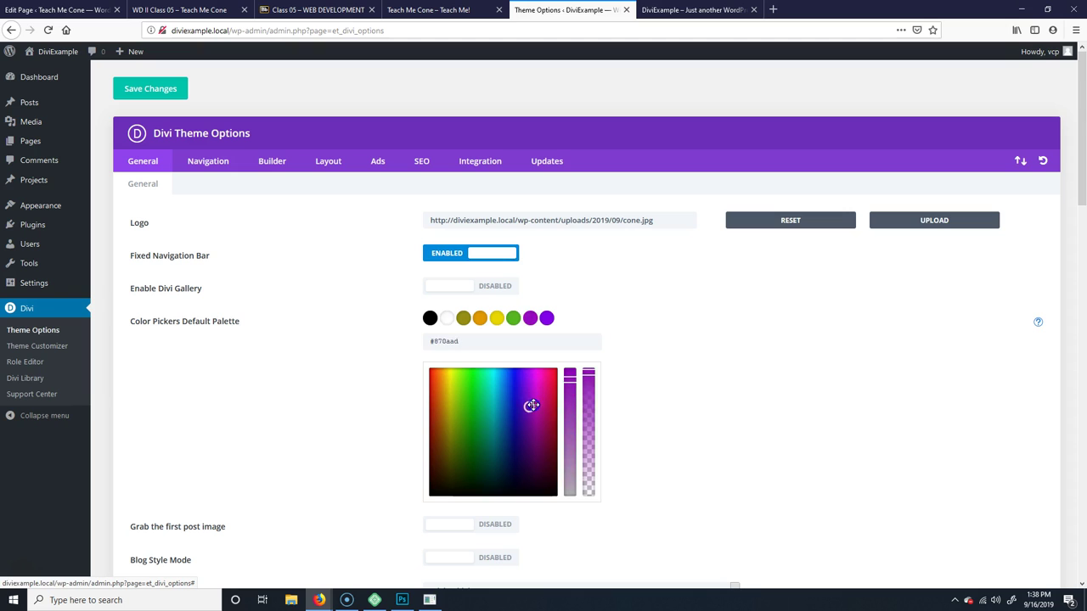
pyautogui.moveTo(571, 373); pyautogui.dragTo(568, 446)
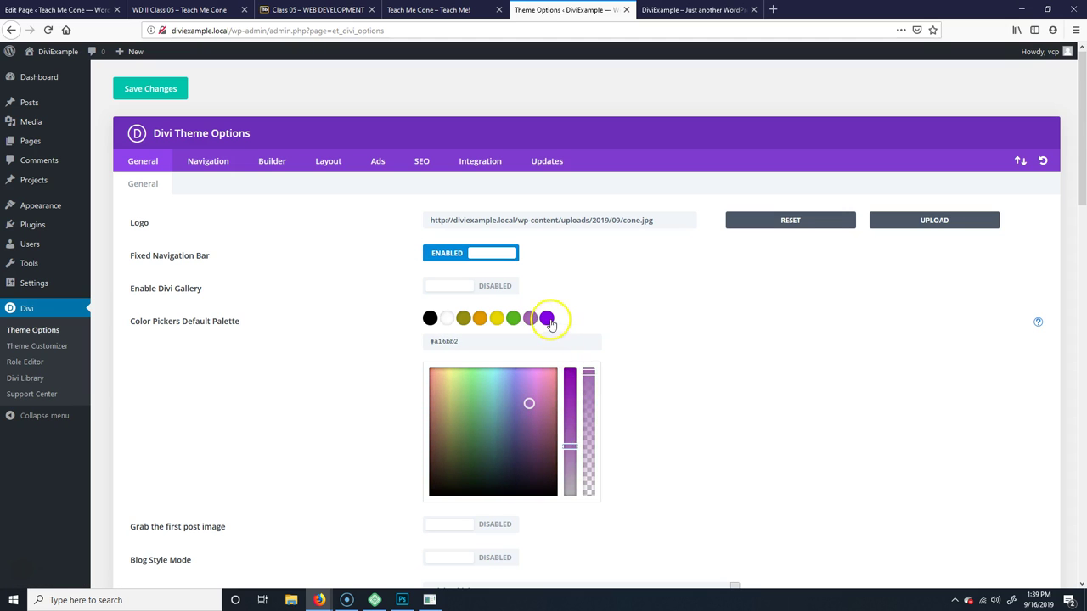
pyautogui.click(547, 320)
pyautogui.moveTo(533, 384)
pyautogui.mouseDown()
pyautogui.moveTo(500, 371)
pyautogui.moveTo(545, 373)
pyautogui.mouseUp()
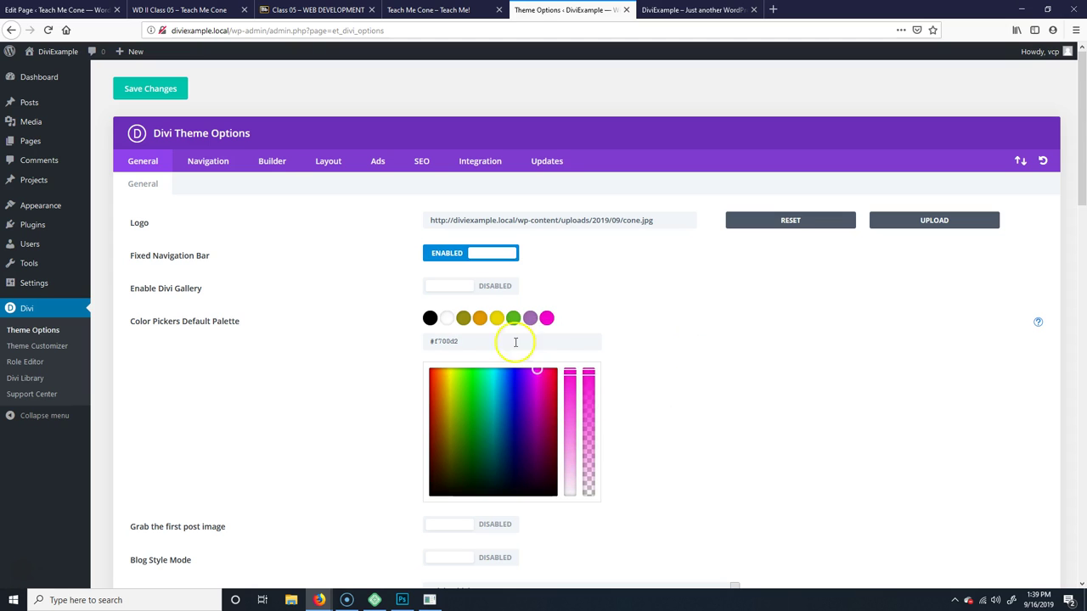
# Step: Search Google for 'adobe color' in a new tab and open the Adobe Color website
pyautogui.click(773, 9)
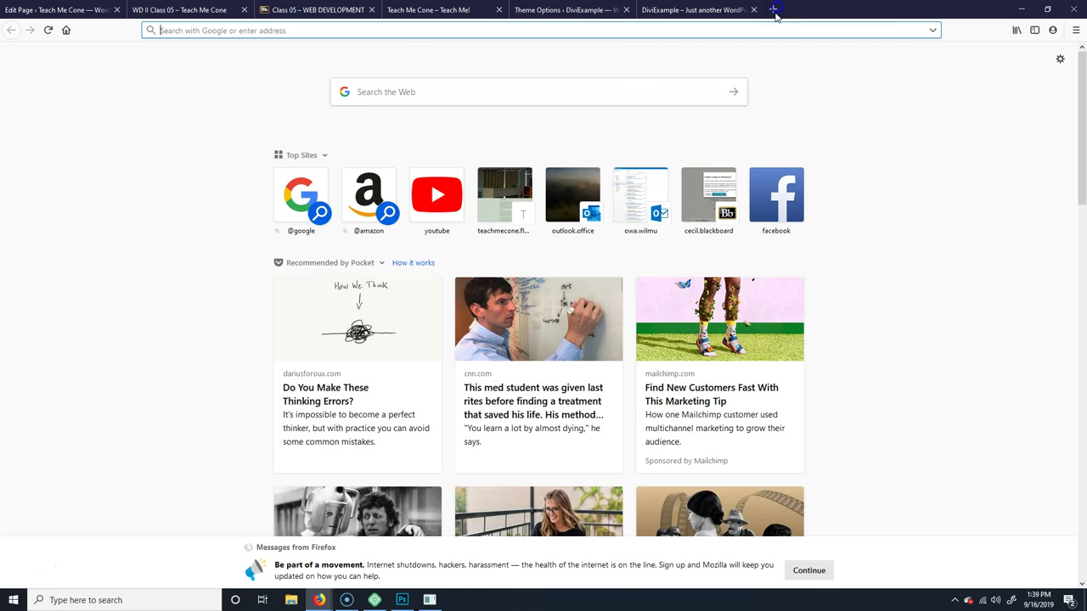
pyautogui.click(422, 95)
pyautogui.write('ad')
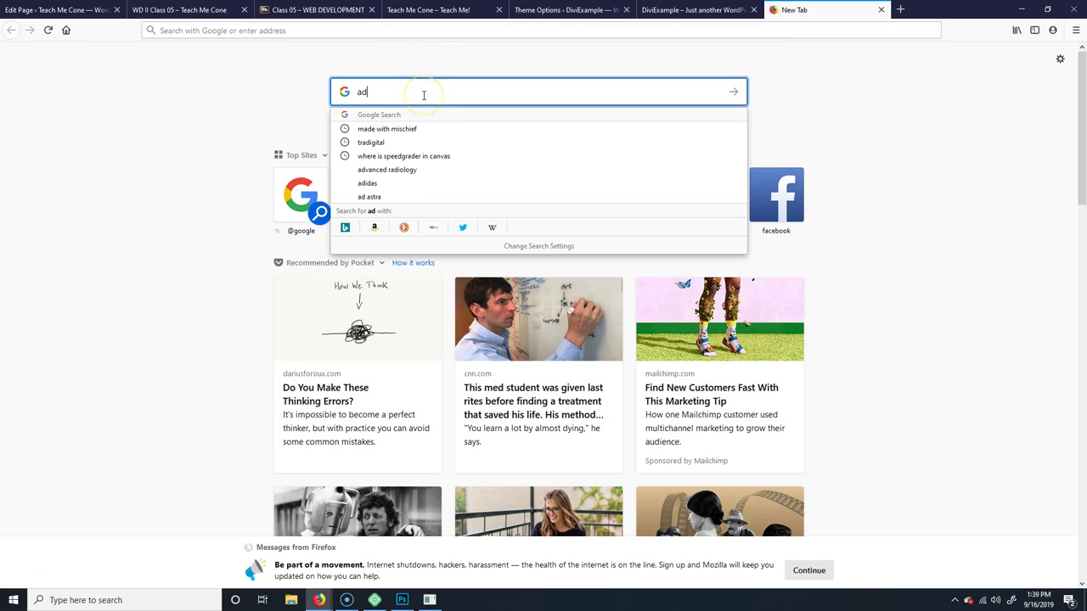
pyautogui.write('obe color')
pyautogui.press('Return')
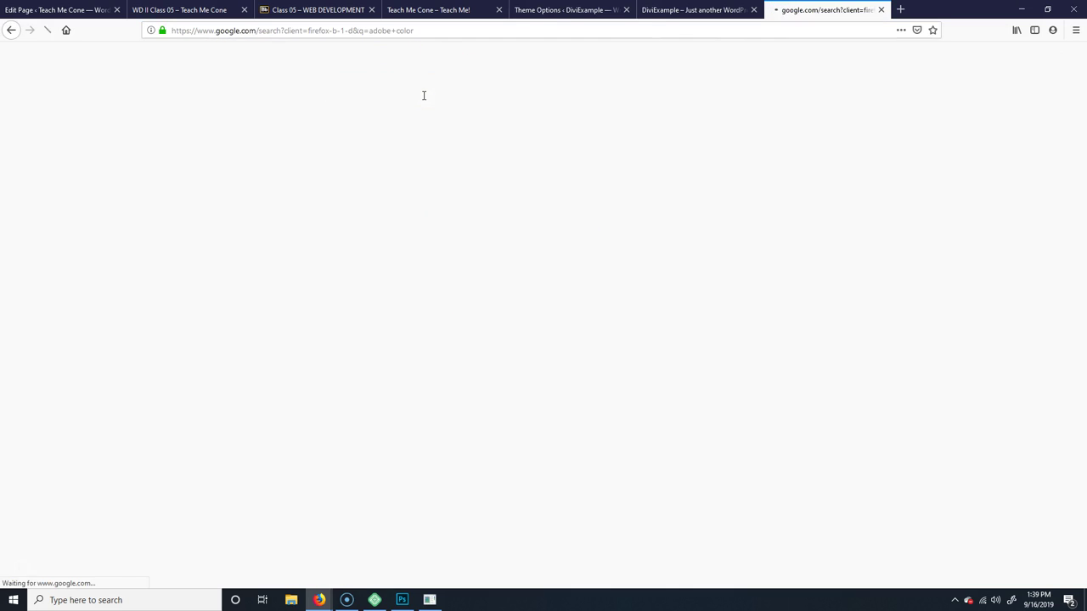
pyautogui.click(123, 149)
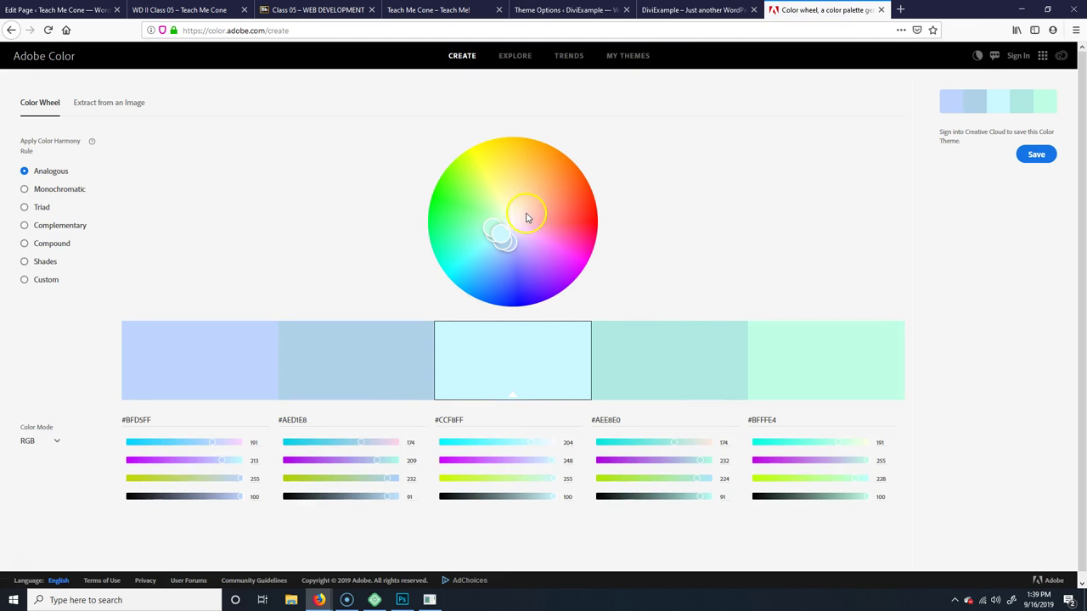
# Step: Drag the Analogous wheel to a sky blue, turquoise, mint, lime and pale yellow theme (#6CC5FF–#FFFEB8)
pyautogui.click(53, 440)
pyautogui.click(60, 372)
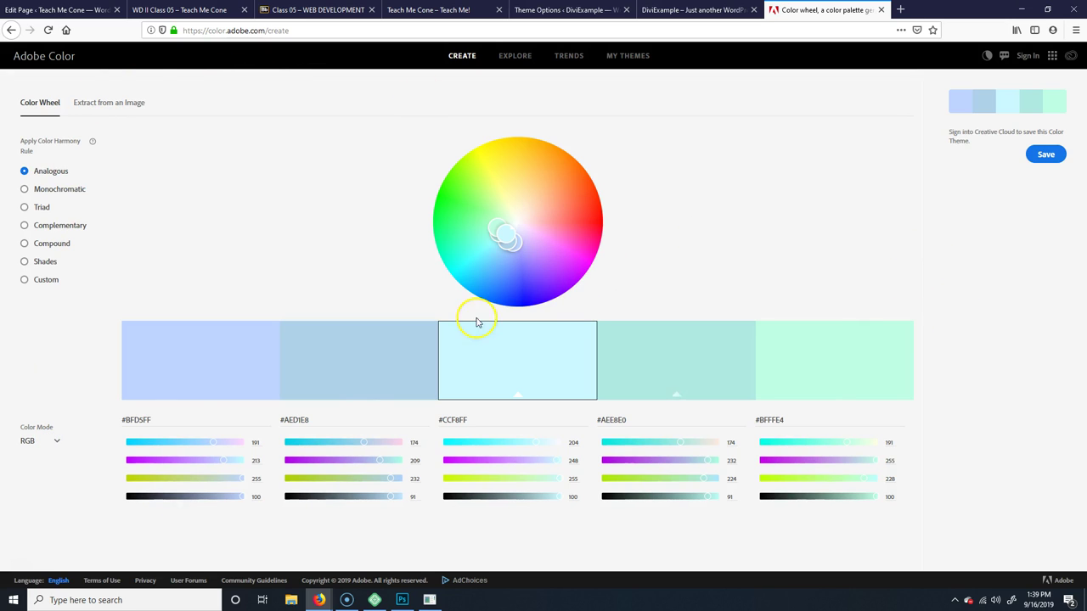
pyautogui.click(433, 209)
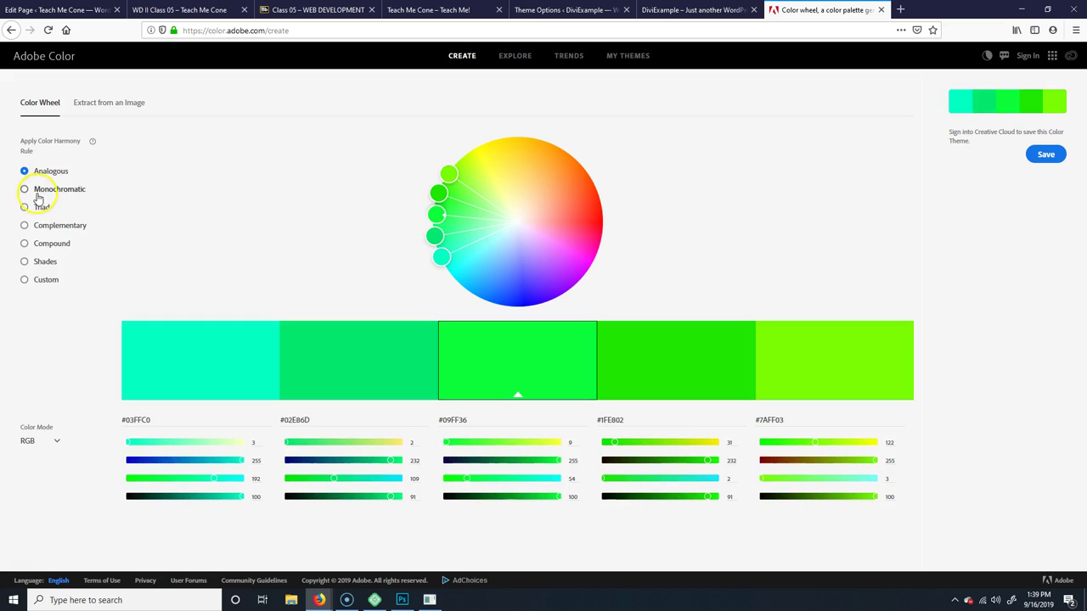
pyautogui.moveTo(440, 178); pyautogui.dragTo(493, 265)
pyautogui.click(435, 216)
pyautogui.click(518, 412)
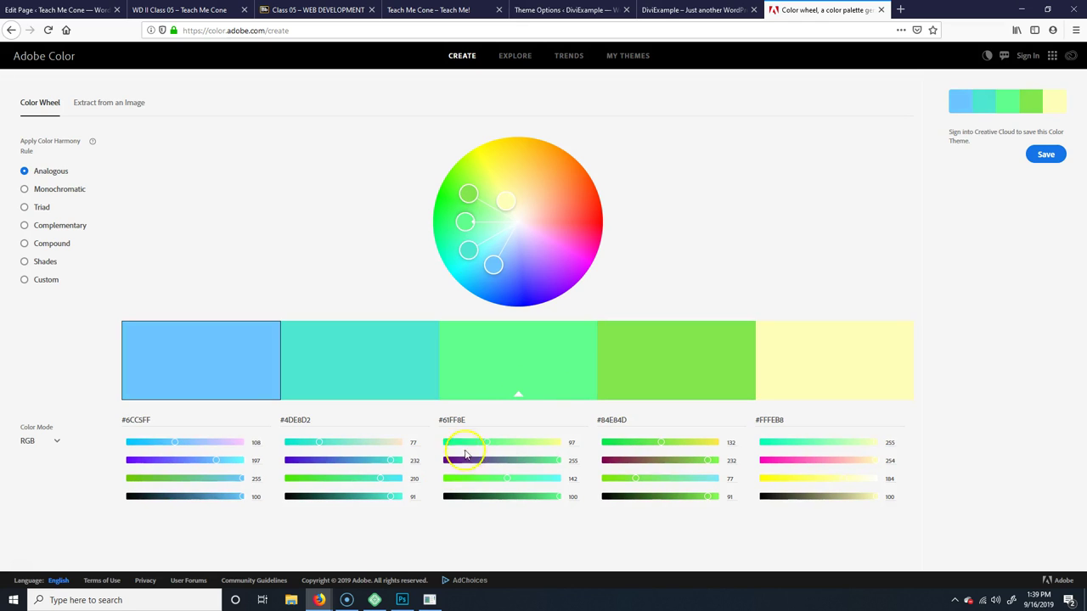
pyautogui.click(460, 420)
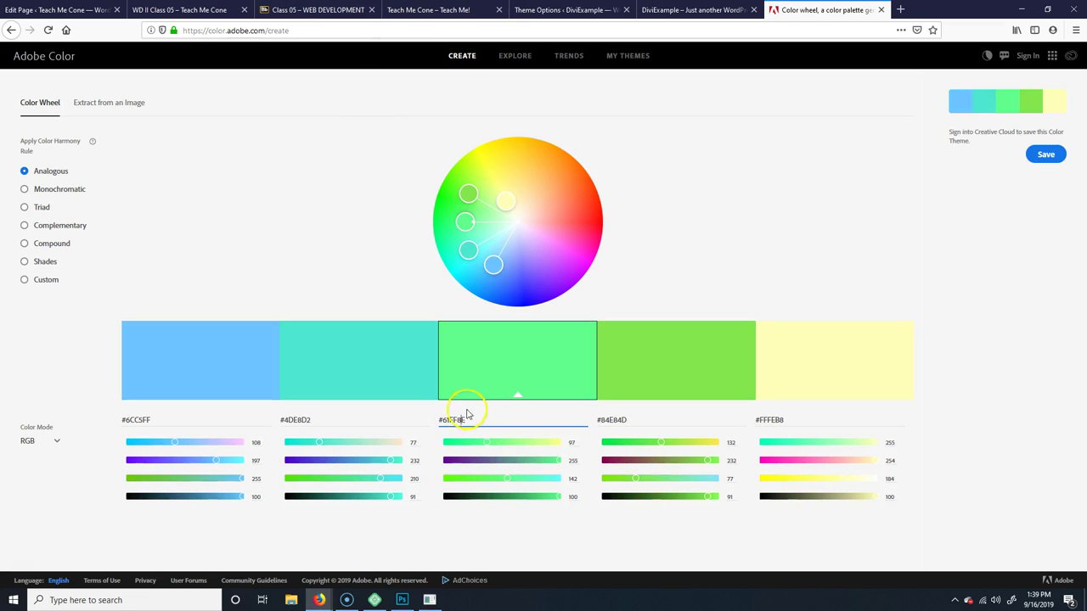
# Step: Return to Divi Theme Options and keep Right Sidebar as the sidebar layout
pyautogui.click(556, 10)
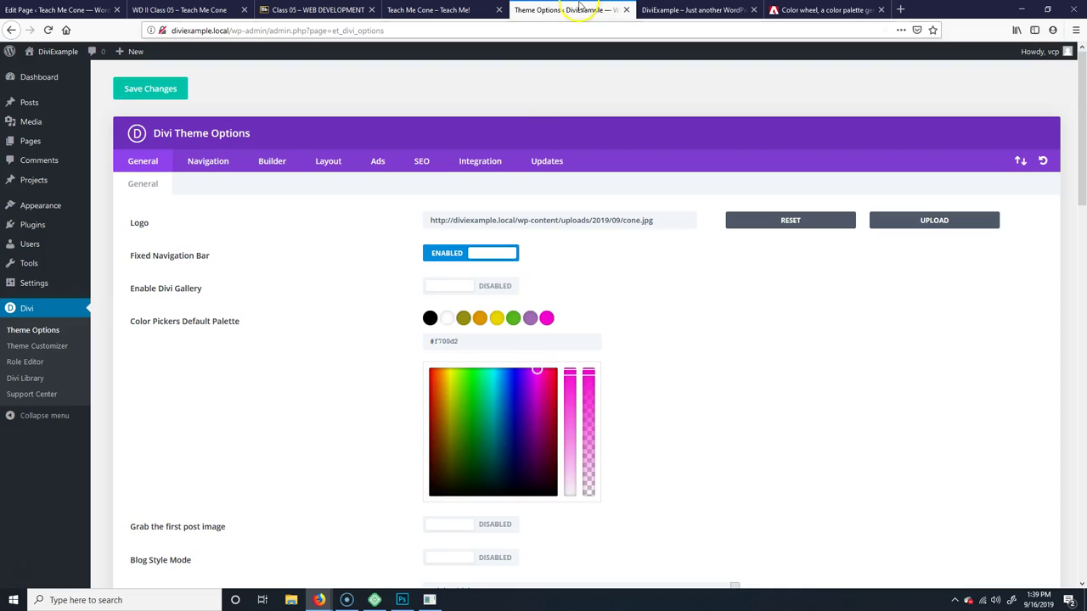
pyautogui.click(455, 346)
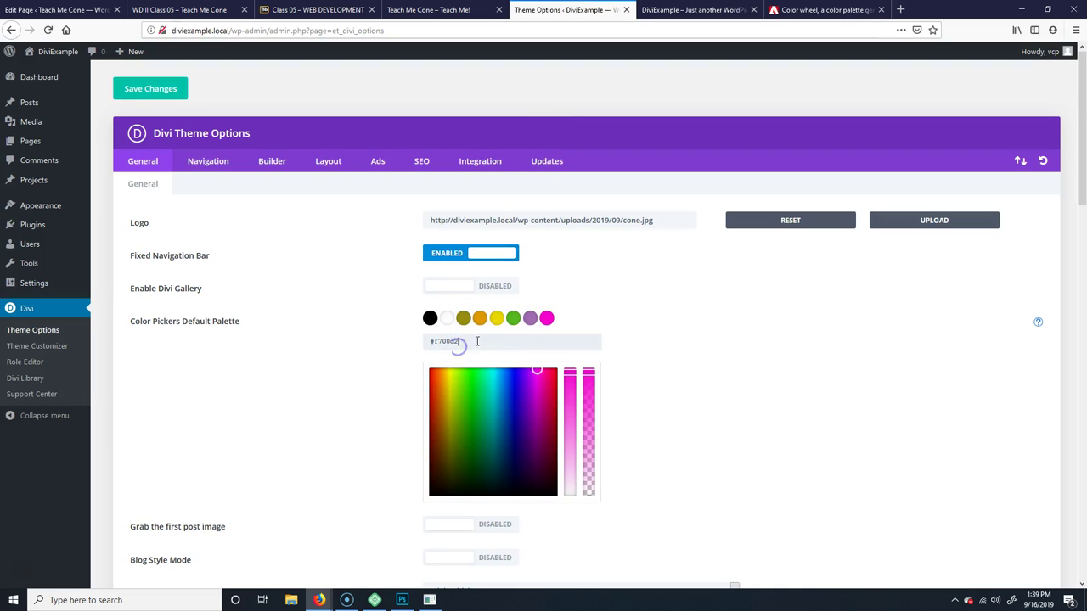
pyautogui.click(459, 340)
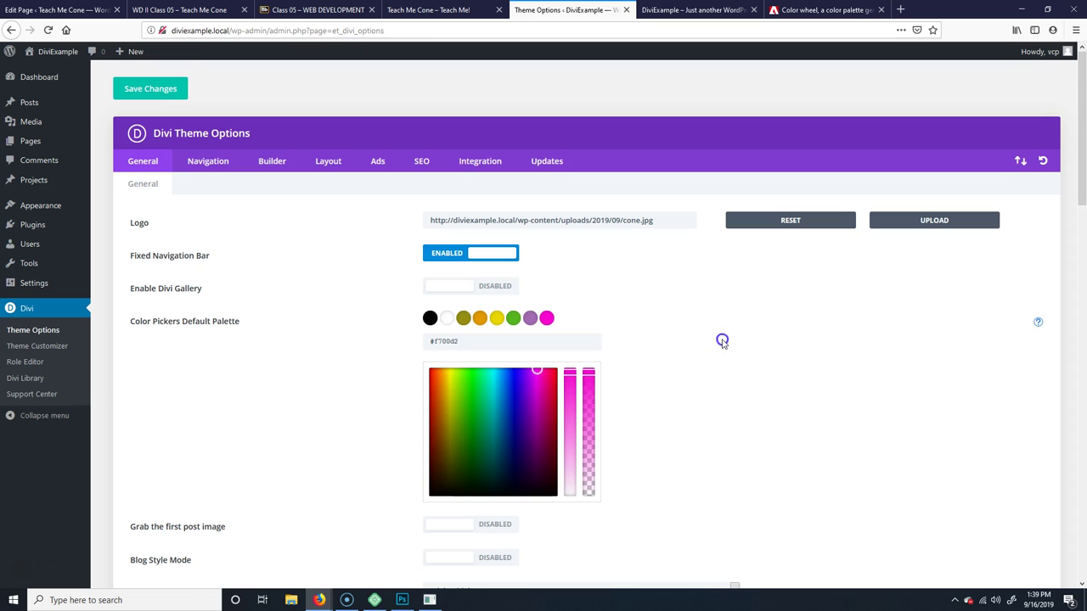
pyautogui.scroll(-5, 721, 340)
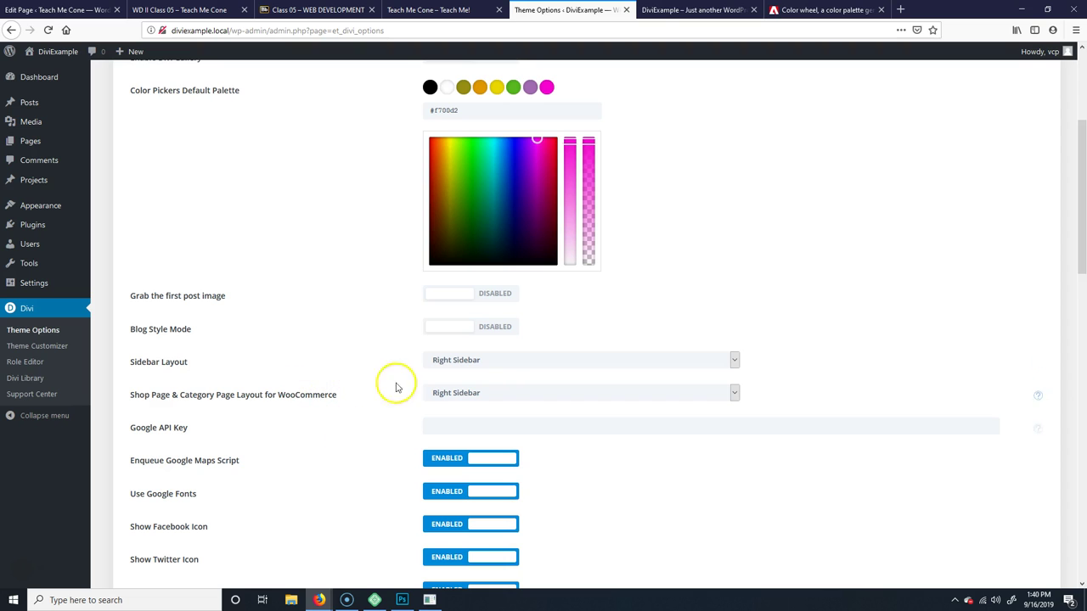
pyautogui.click(528, 360)
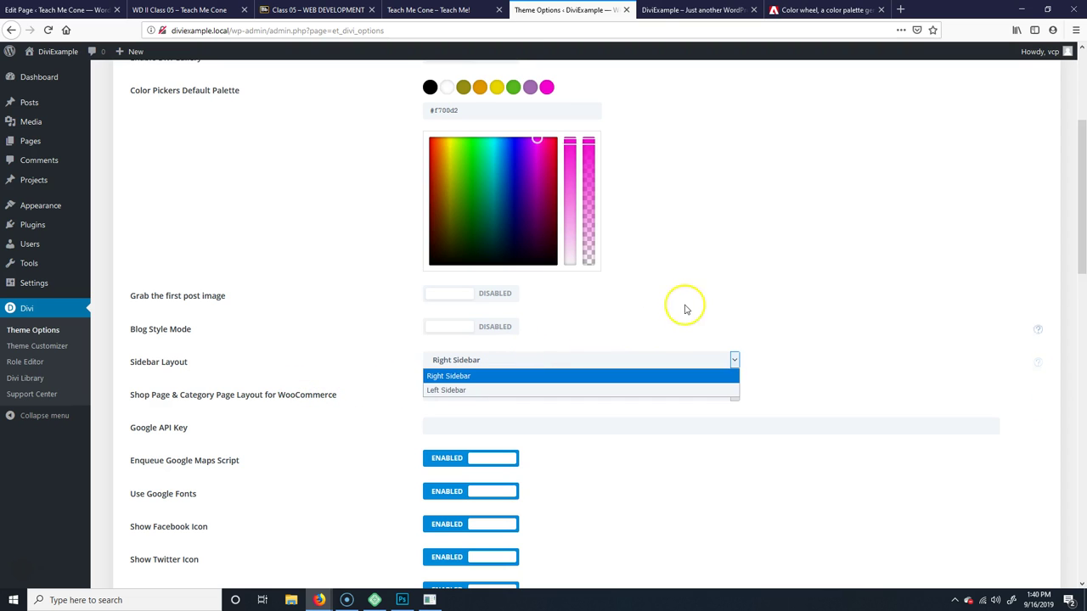
pyautogui.click(667, 357)
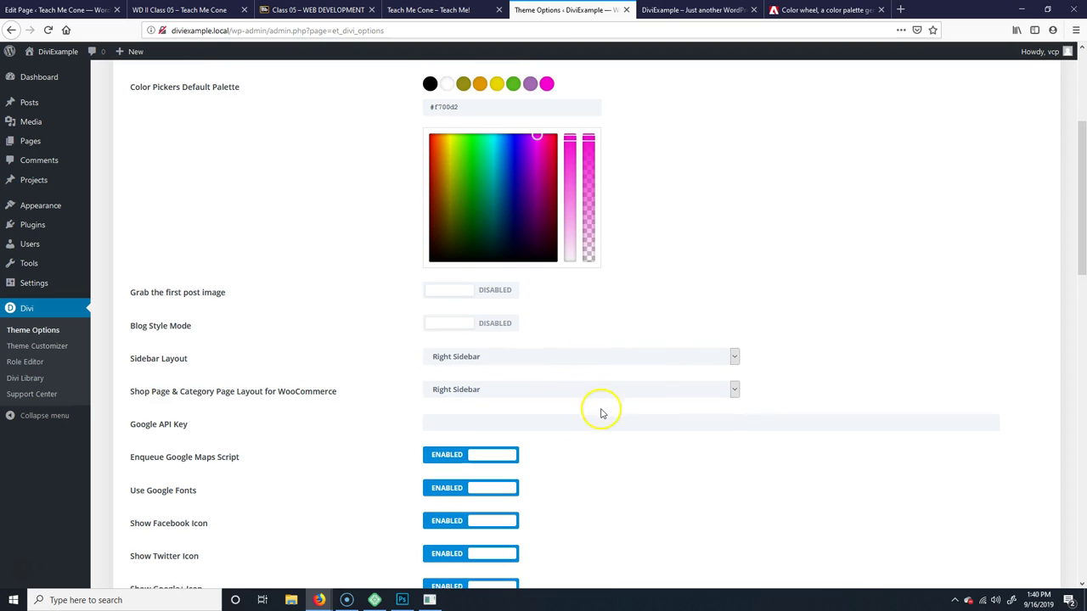
# Step: Scroll through the General settings down to Custom CSS and back up
pyautogui.scroll(-2, 597, 408)
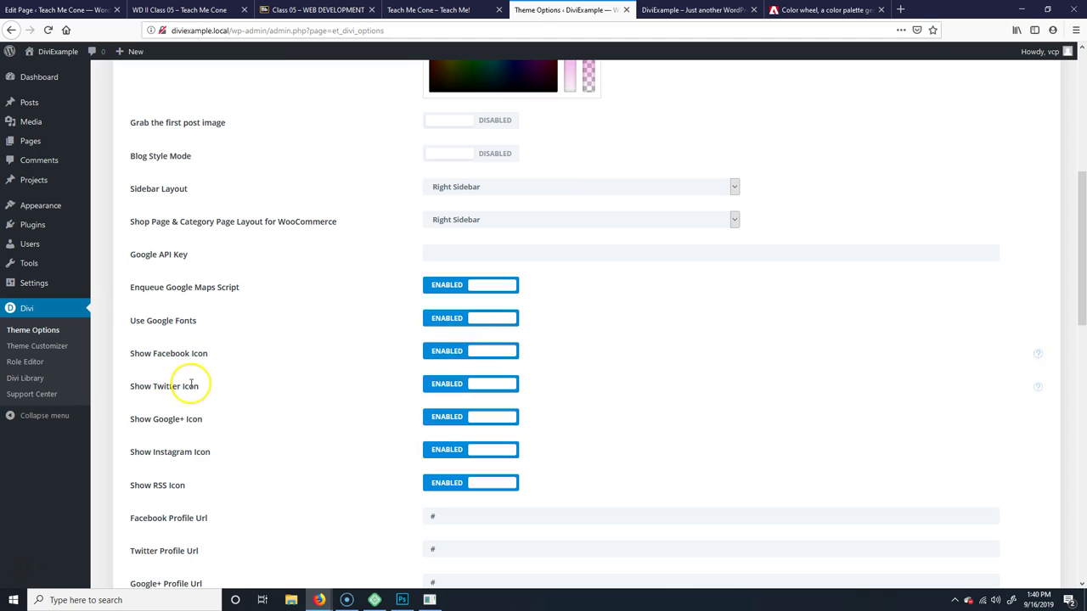
pyautogui.scroll(-3, 200, 456)
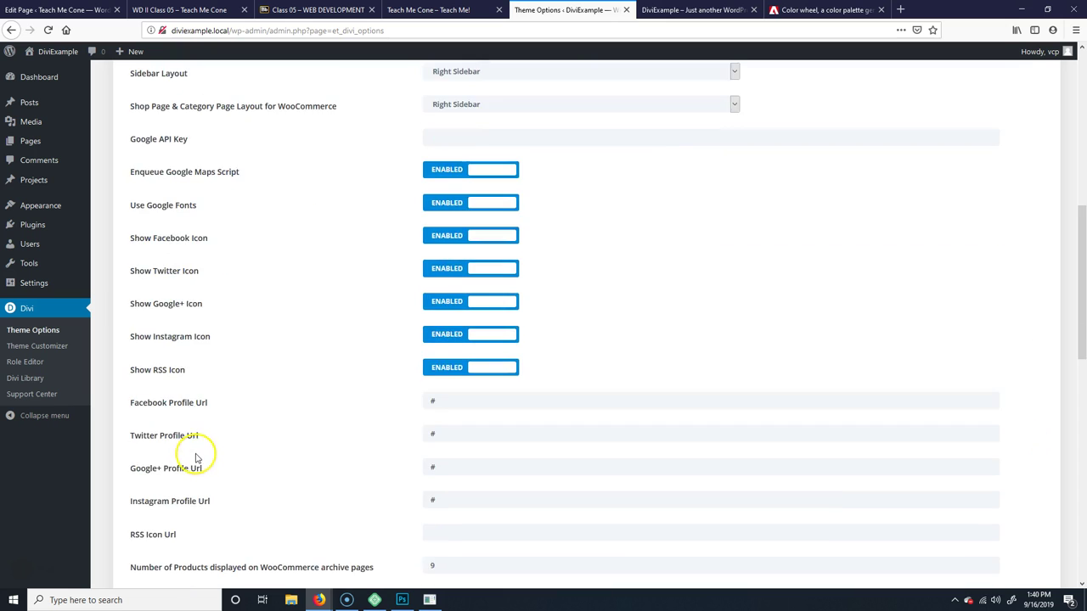
pyautogui.scroll(-5, 201, 453)
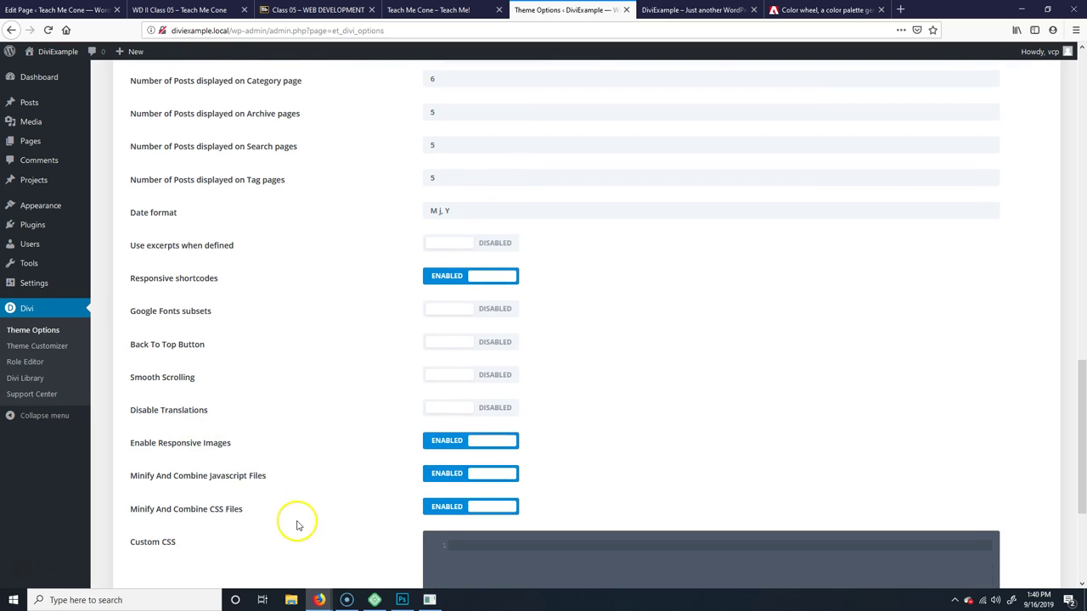
pyautogui.scroll(-2, 289, 523)
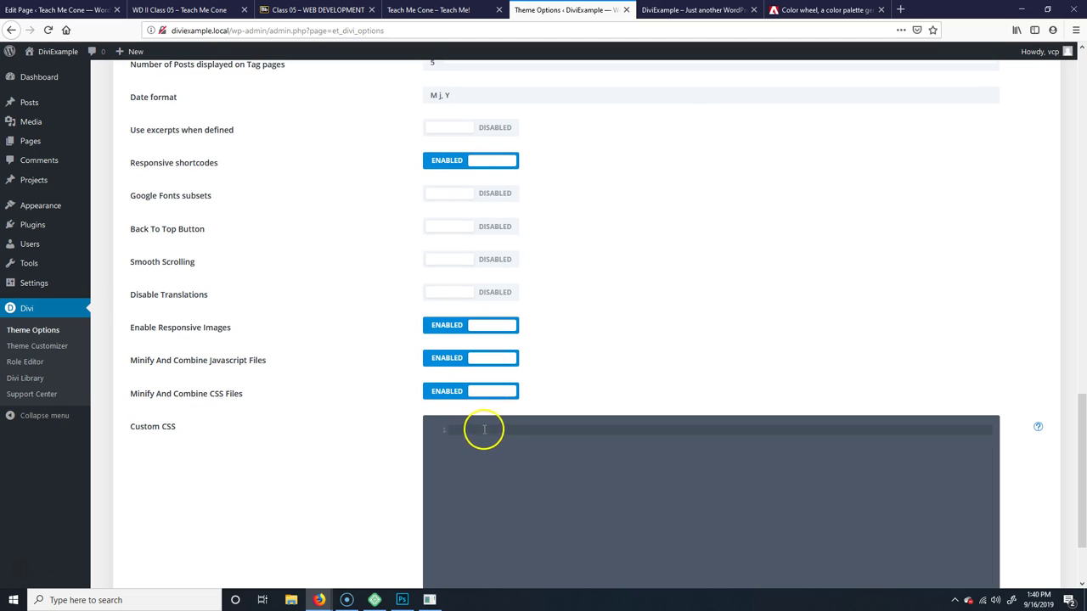
pyautogui.moveTo(139, 360); pyautogui.dragTo(190, 394)
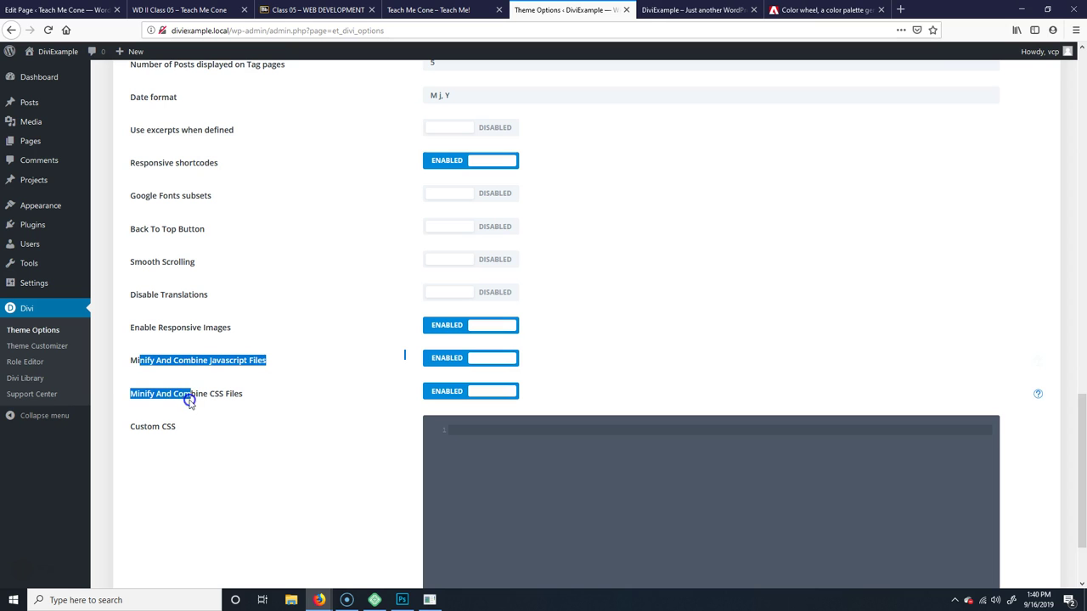
pyautogui.scroll(20, 246, 454)
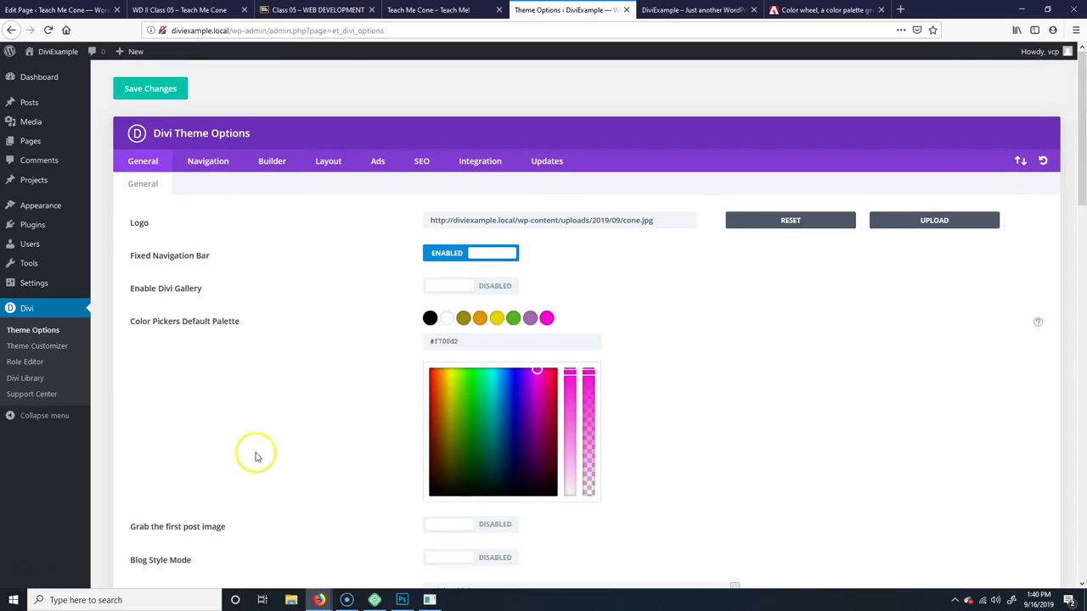
# Step: In the Navigation settings, toggle Display Home link off and back on so it stays shown
pyautogui.click(194, 160)
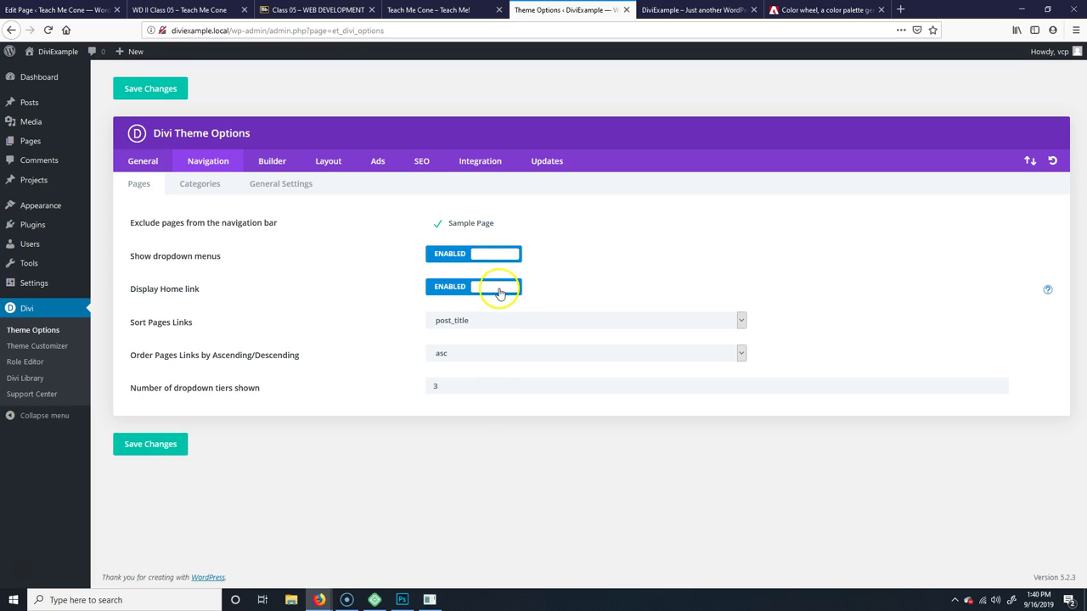
pyautogui.click(500, 293)
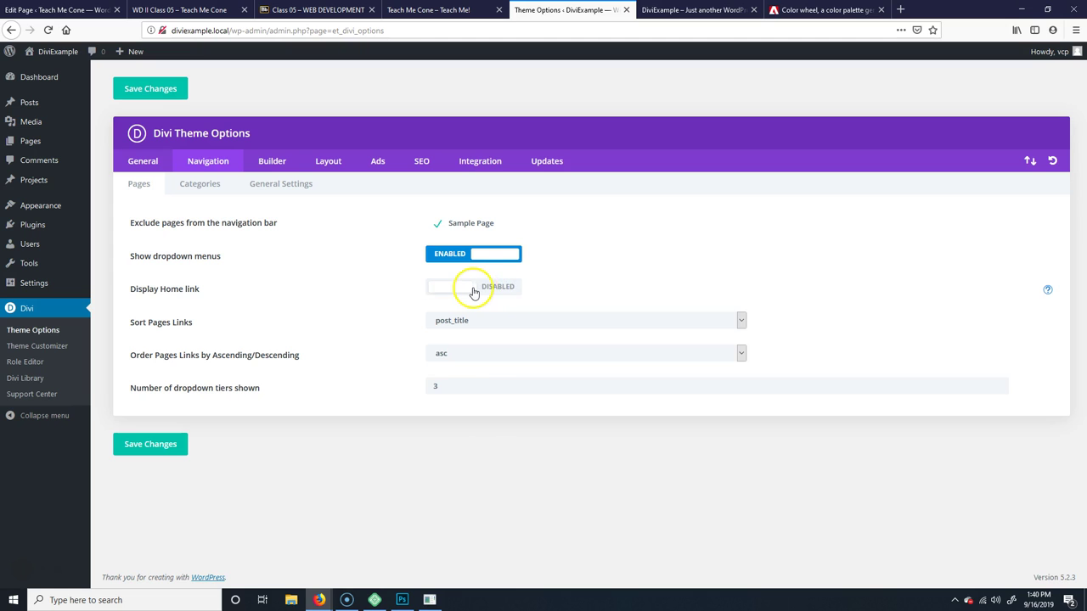
pyautogui.click(475, 292)
# Step: Browse the Navigation, Builder, Layout, Ads, SEO, Integration and Updates tabs, ending on General
pyautogui.click(199, 184)
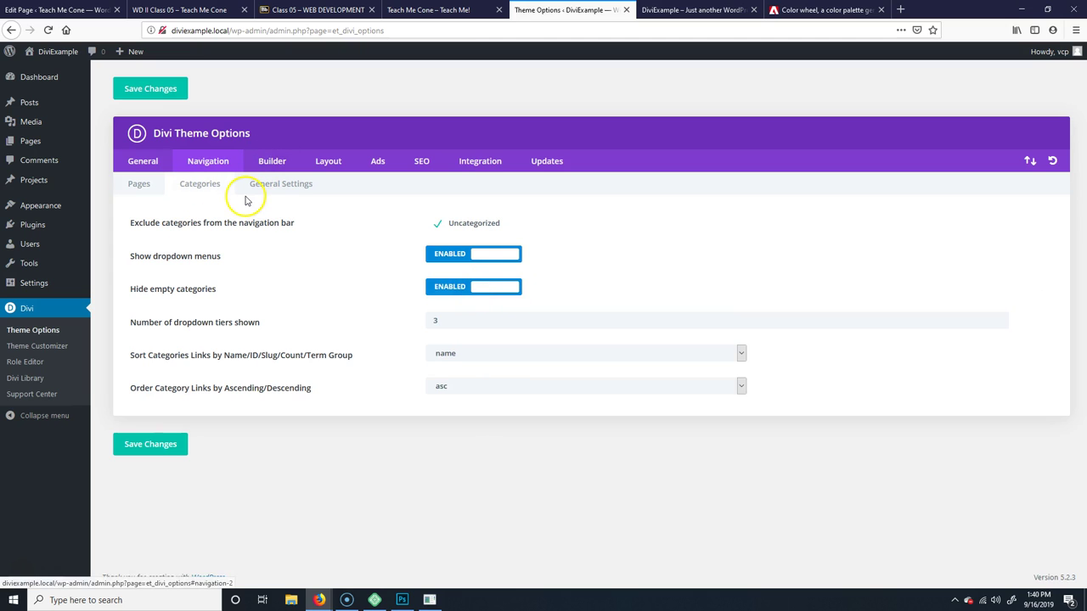
pyautogui.click(143, 163)
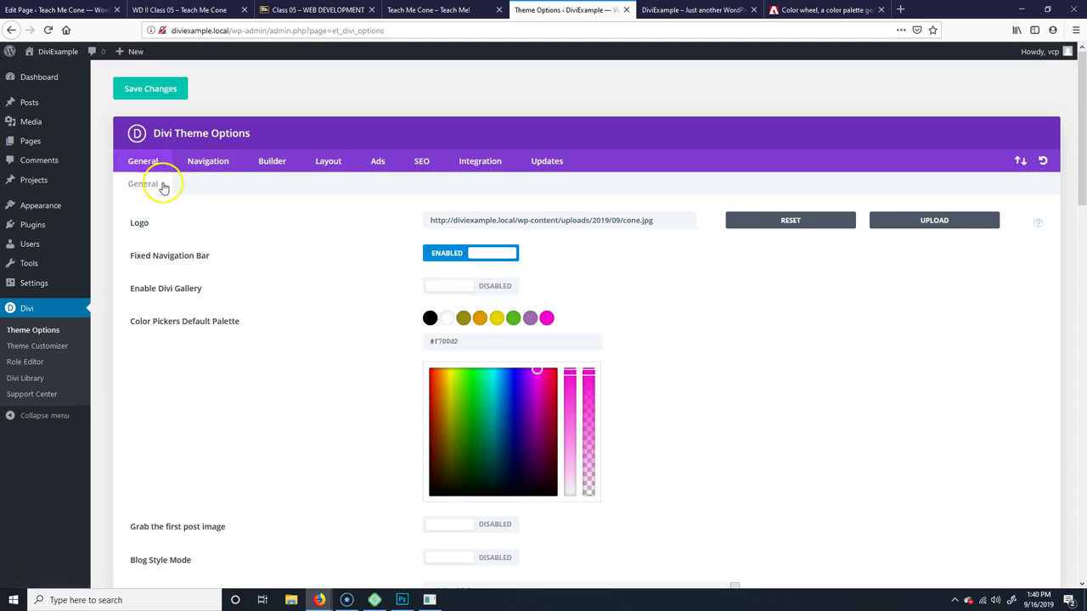
pyautogui.click(209, 166)
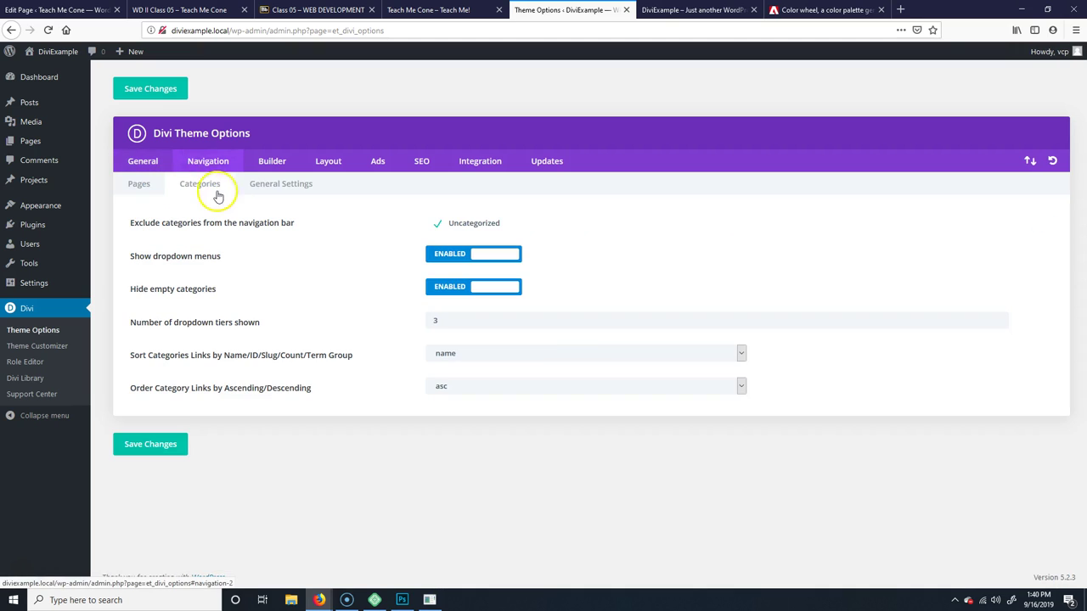
pyautogui.click(299, 188)
pyautogui.click(273, 162)
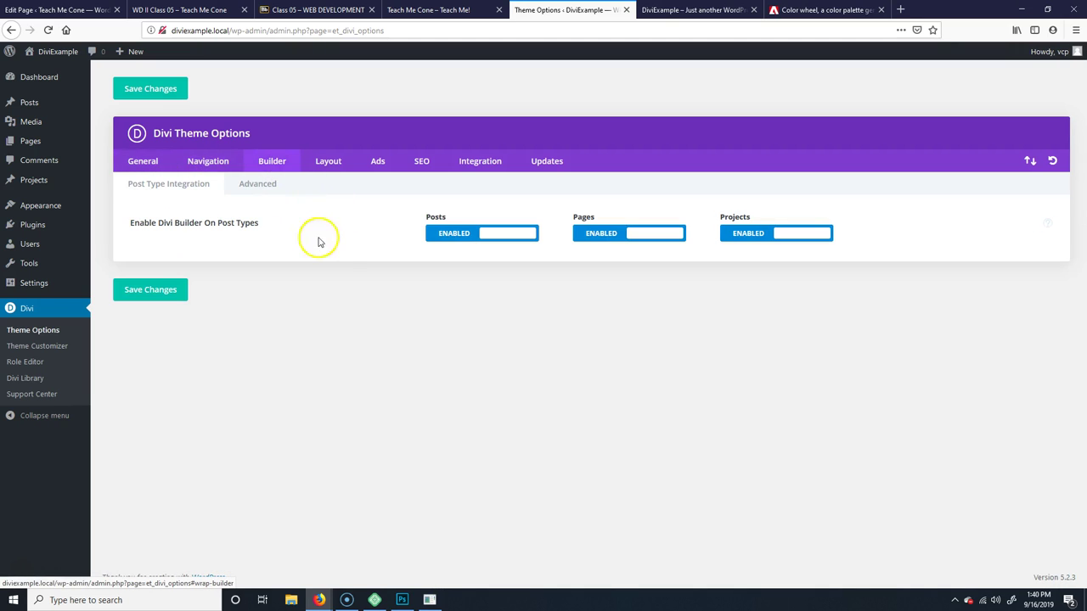
pyautogui.click(338, 163)
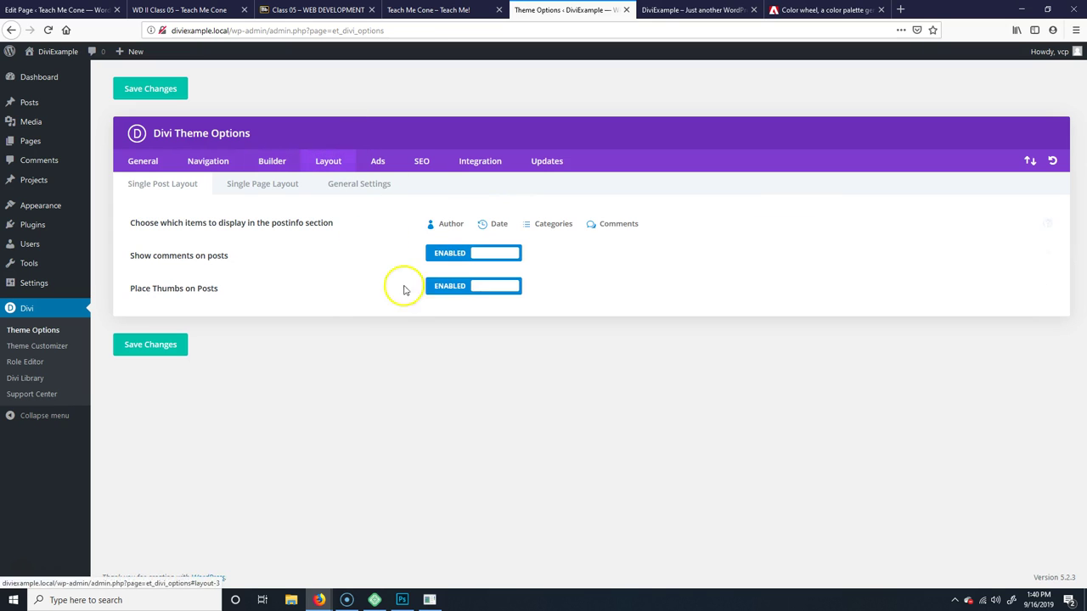
pyautogui.click(380, 163)
pyautogui.click(421, 163)
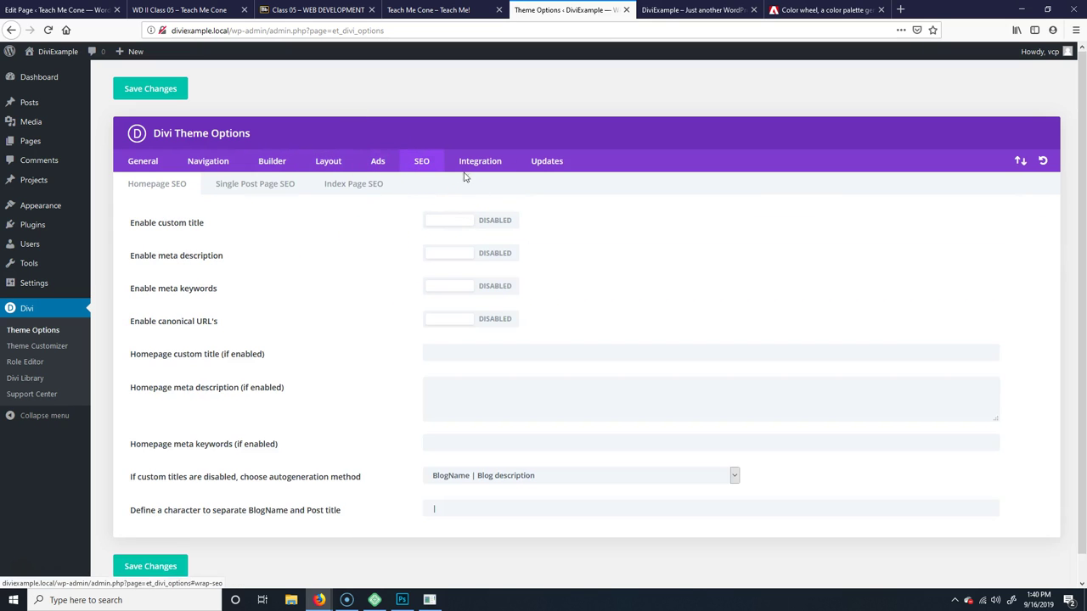
pyautogui.click(501, 168)
pyautogui.click(546, 161)
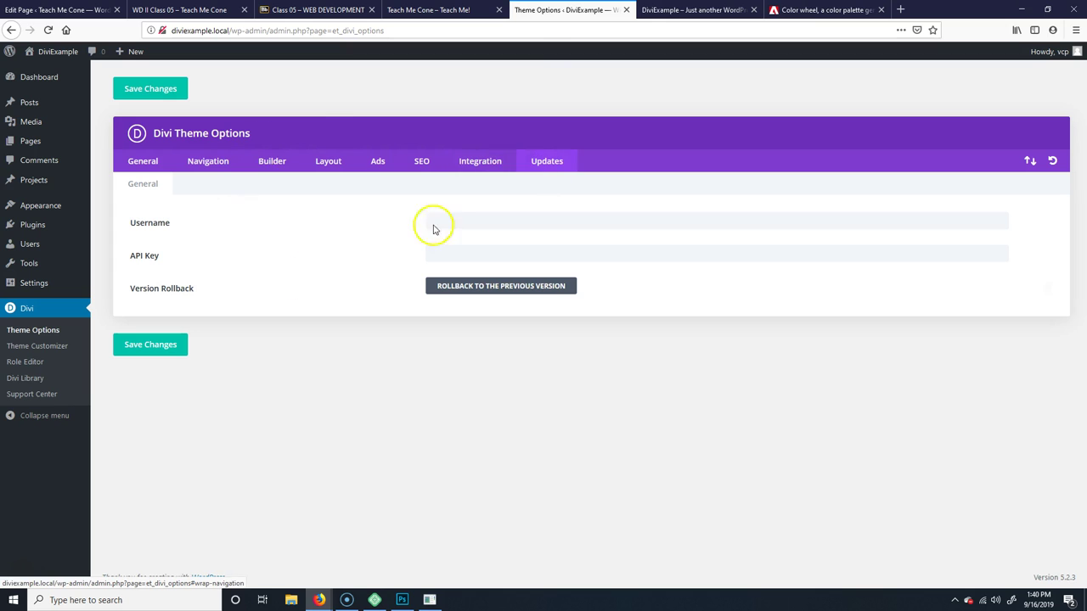
pyautogui.click(141, 160)
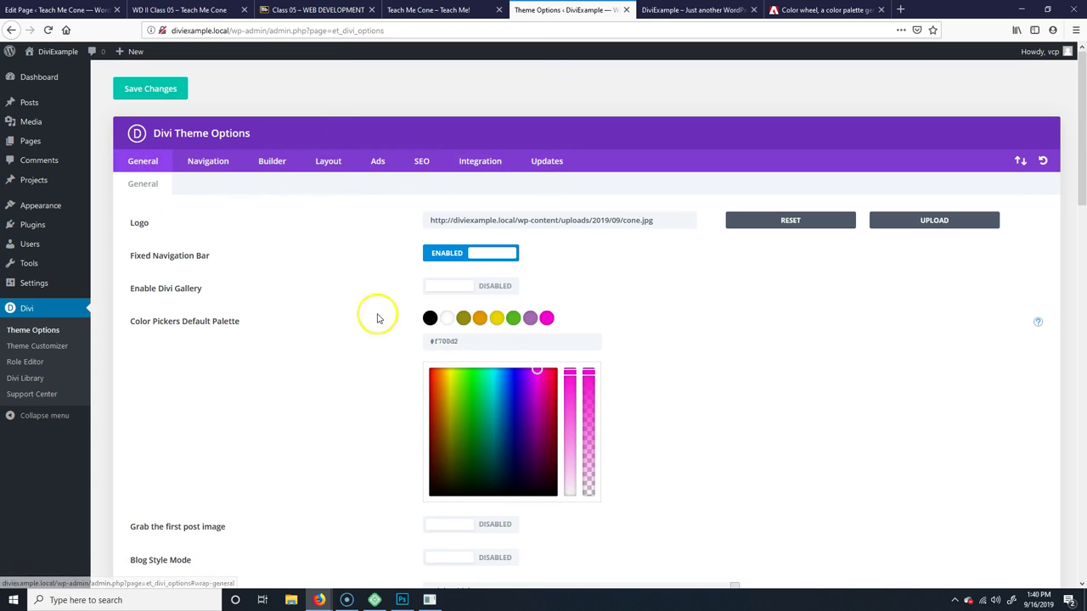
# Step: Review the General settings with the recoloured palette and save the theme options
pyautogui.scroll(-7, 279, 498)
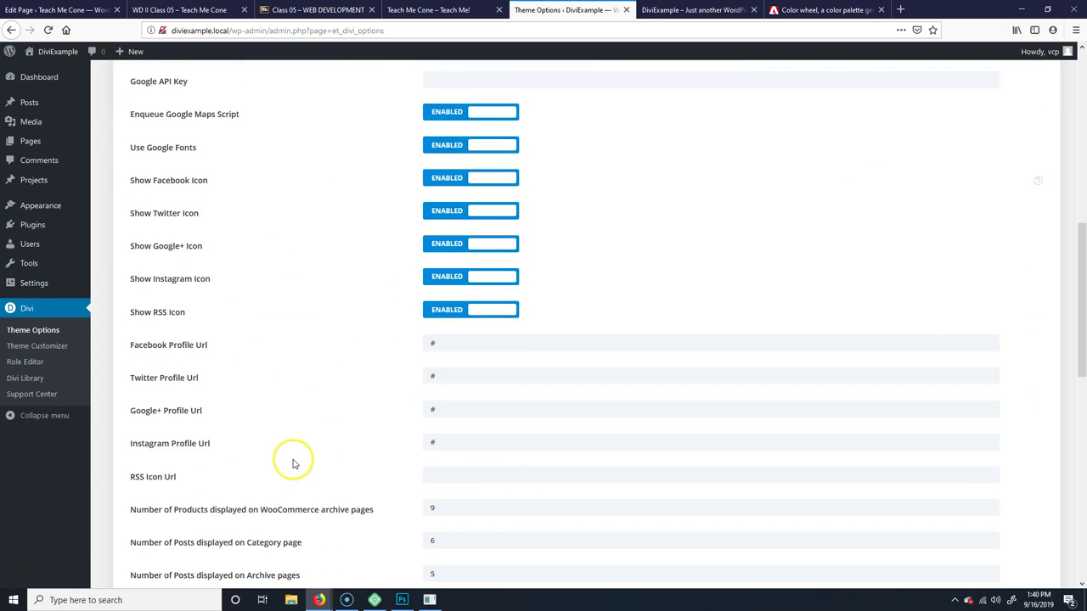
pyautogui.scroll(6, 291, 461)
pyautogui.scroll(2, 305, 435)
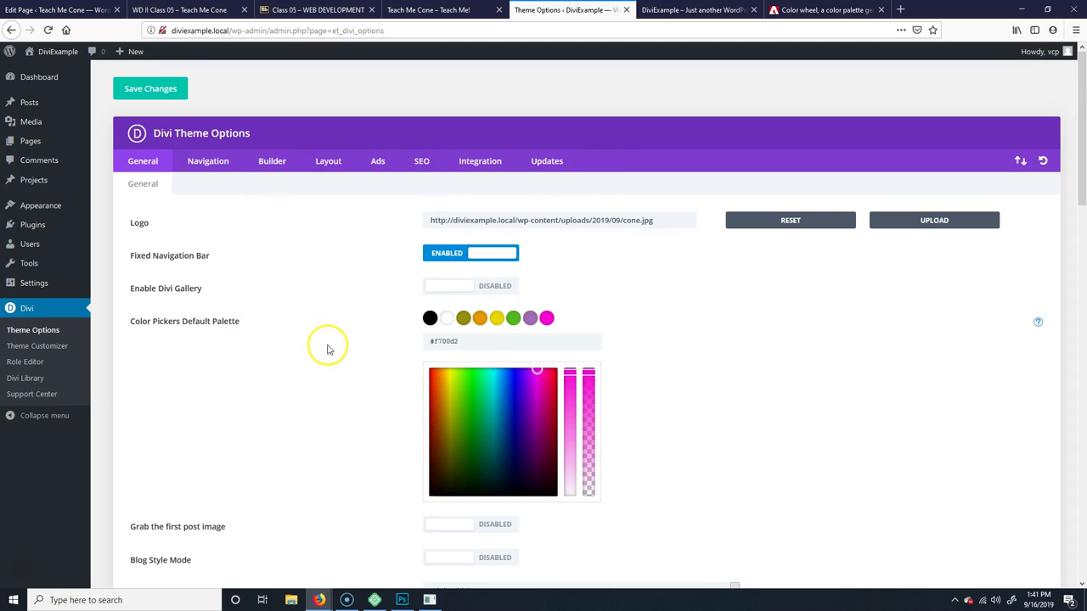
pyautogui.scroll(-1, 187, 389)
pyautogui.scroll(-20, 665, 427)
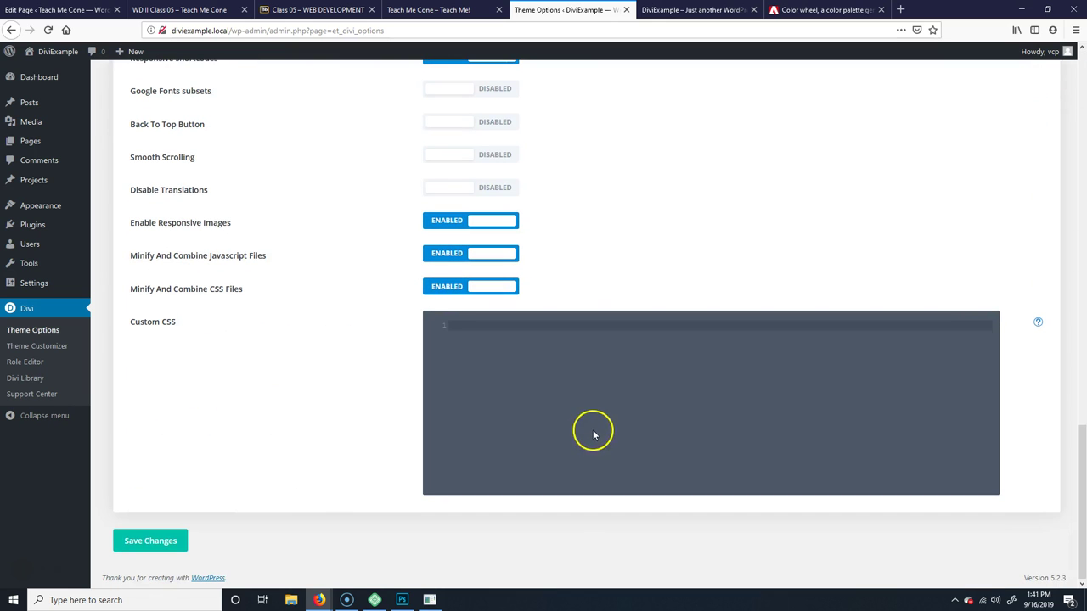
pyautogui.scroll(20, 322, 461)
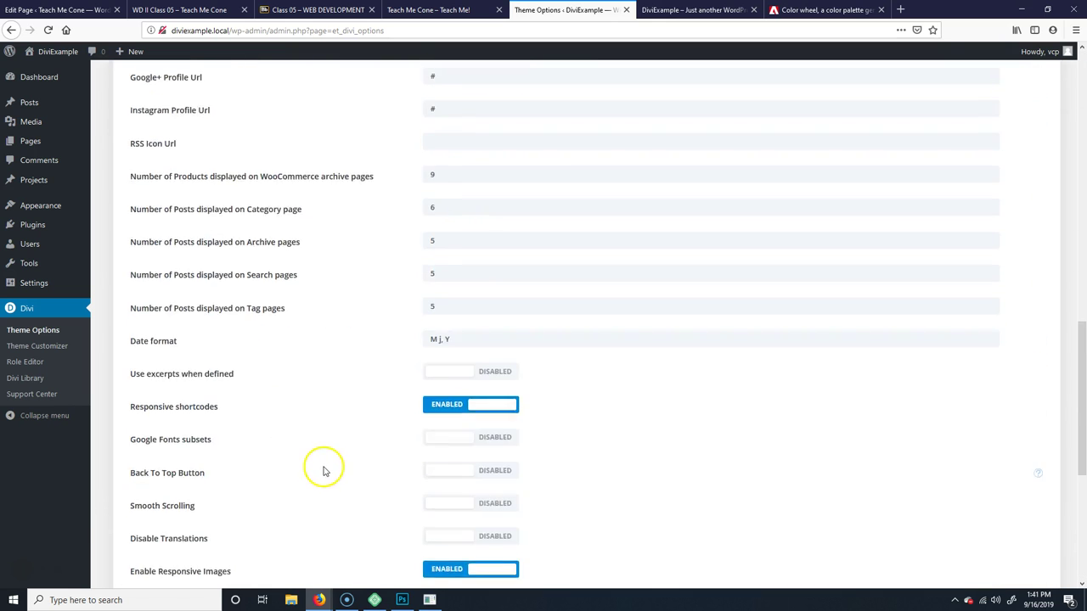
pyautogui.scroll(2, 336, 468)
pyautogui.scroll(-20, 328, 420)
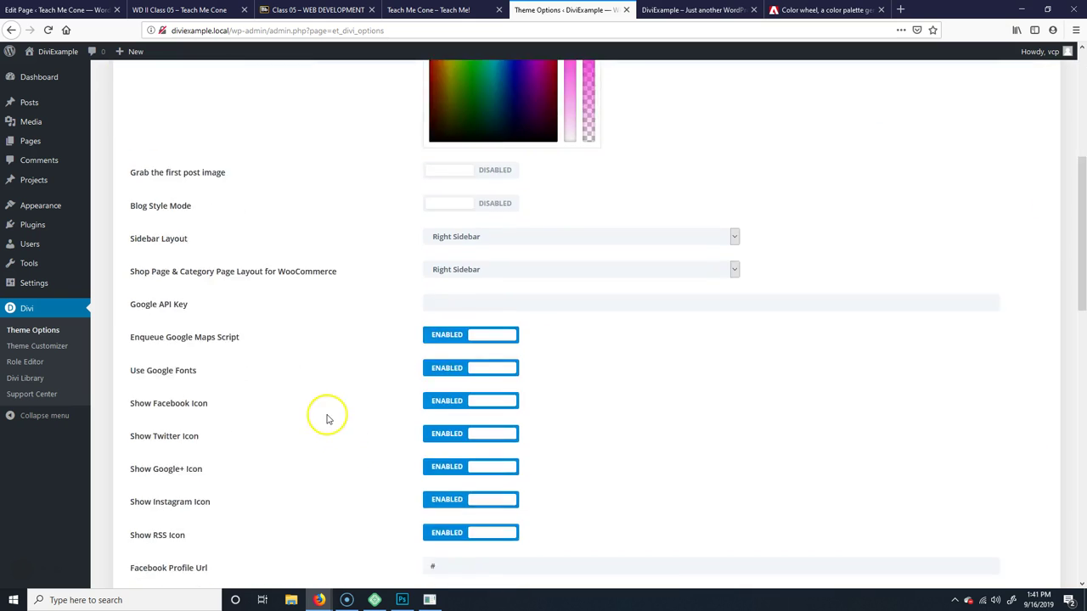
pyautogui.click(158, 550)
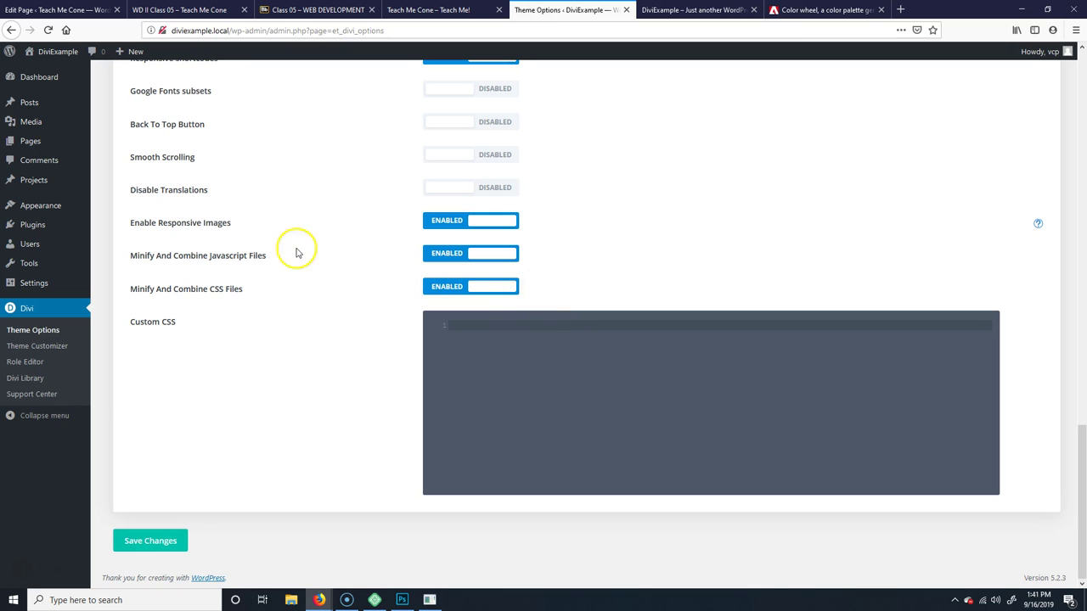
pyautogui.scroll(20, 226, 529)
# Step: Open the Sample Page from Pages, exit the Visual Builder and dismiss the Divi welcome message
pyautogui.moveTo(38, 270)
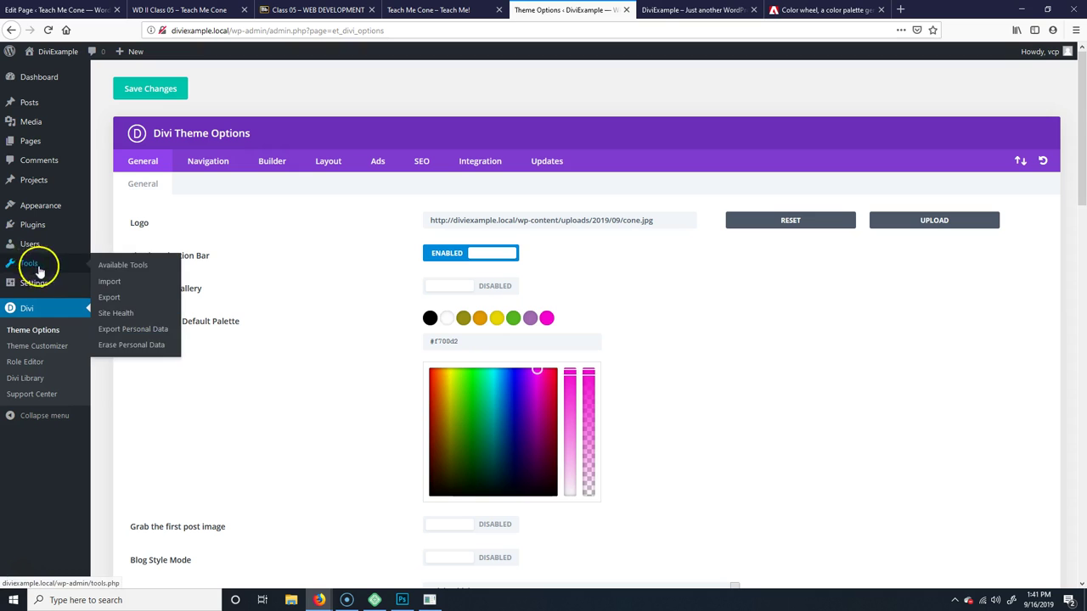
pyautogui.moveTo(36, 147)
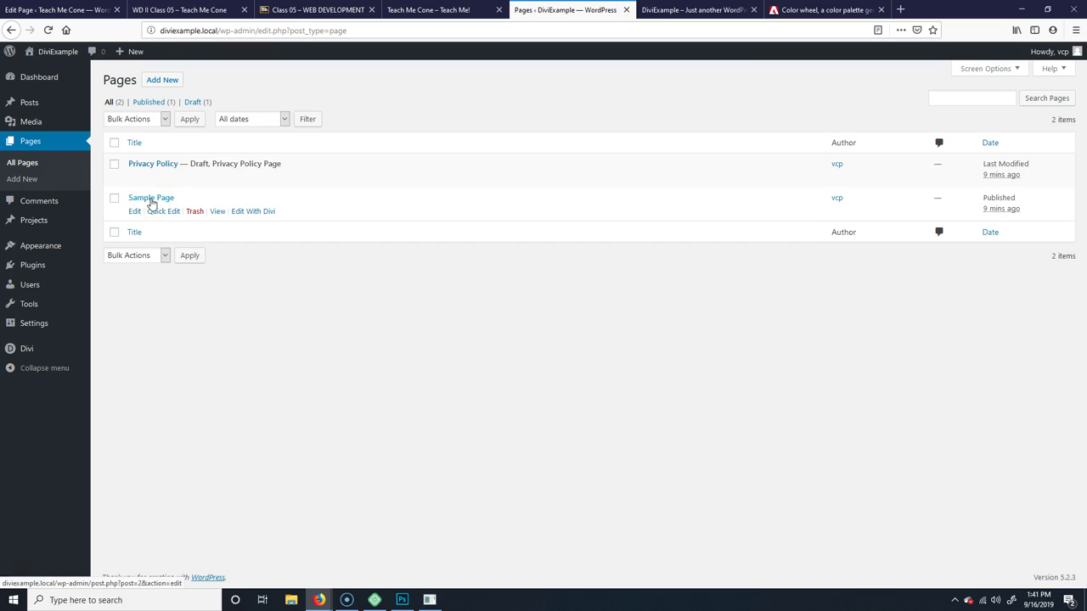
pyautogui.click(151, 201)
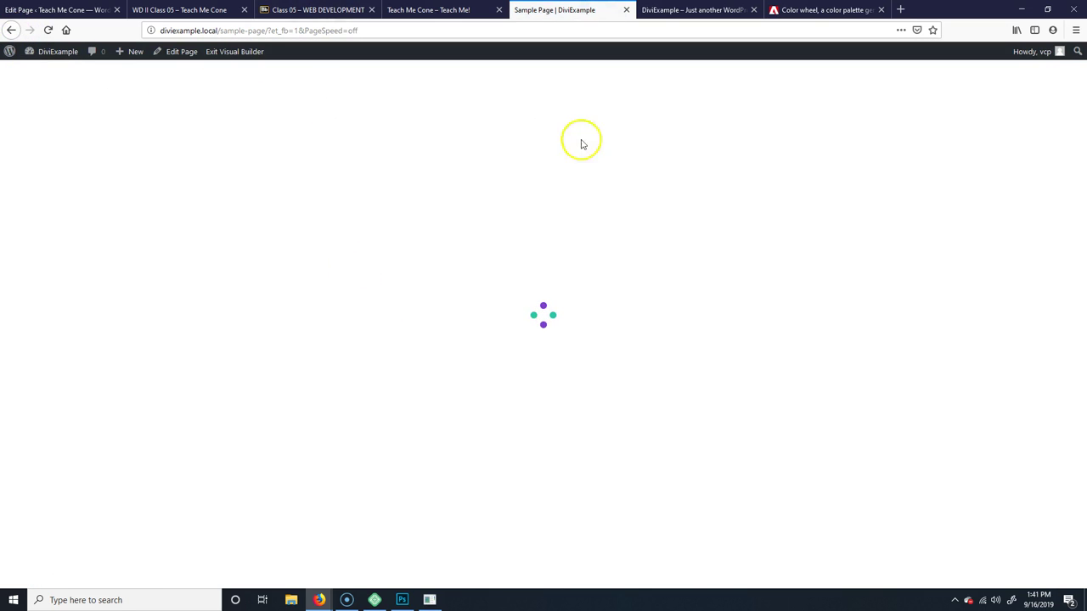
pyautogui.click(236, 52)
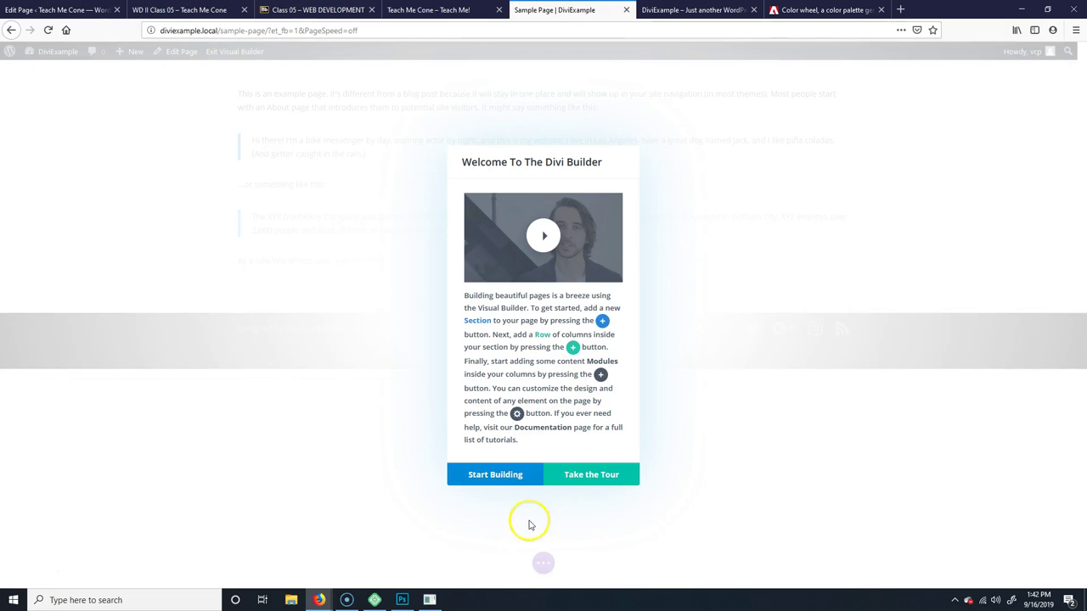
pyautogui.click(484, 475)
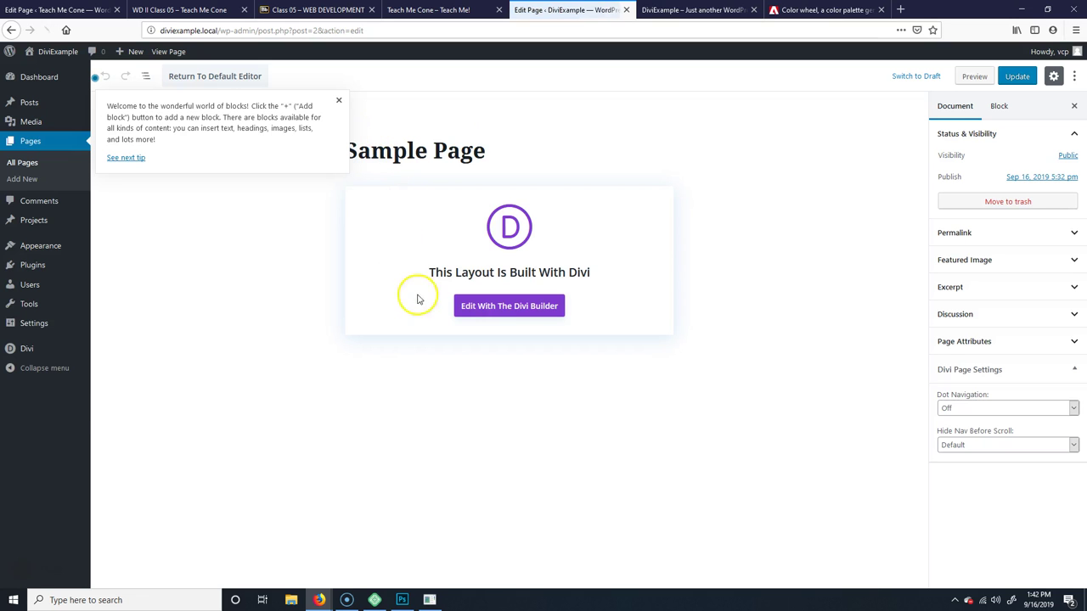
# Step: Launch the Divi Theme Customizer and go to General Settings > Site Identity
pyautogui.moveTo(30, 358)
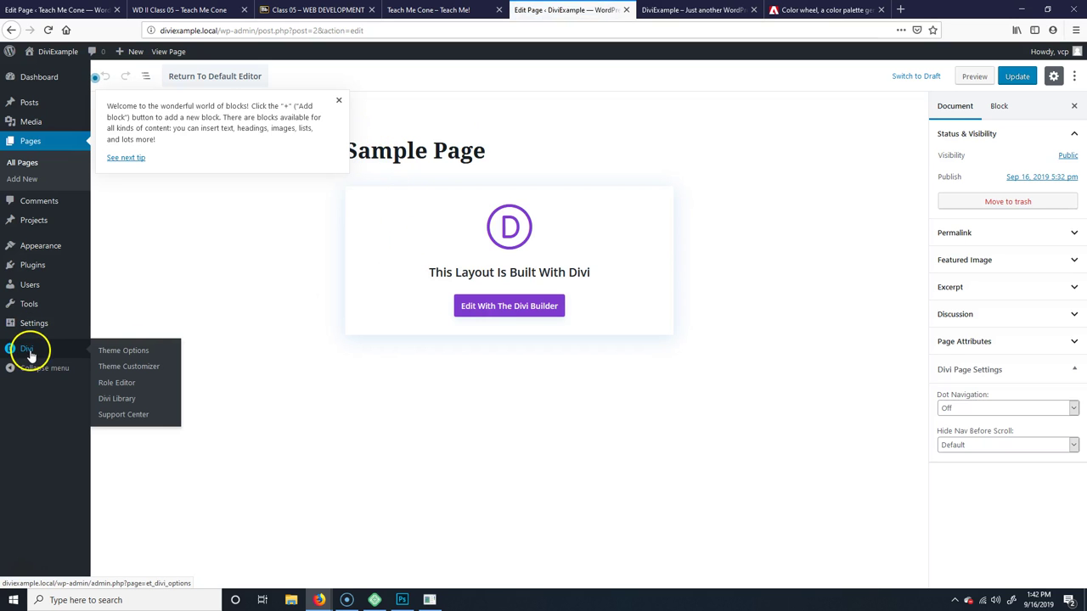
pyautogui.click(140, 369)
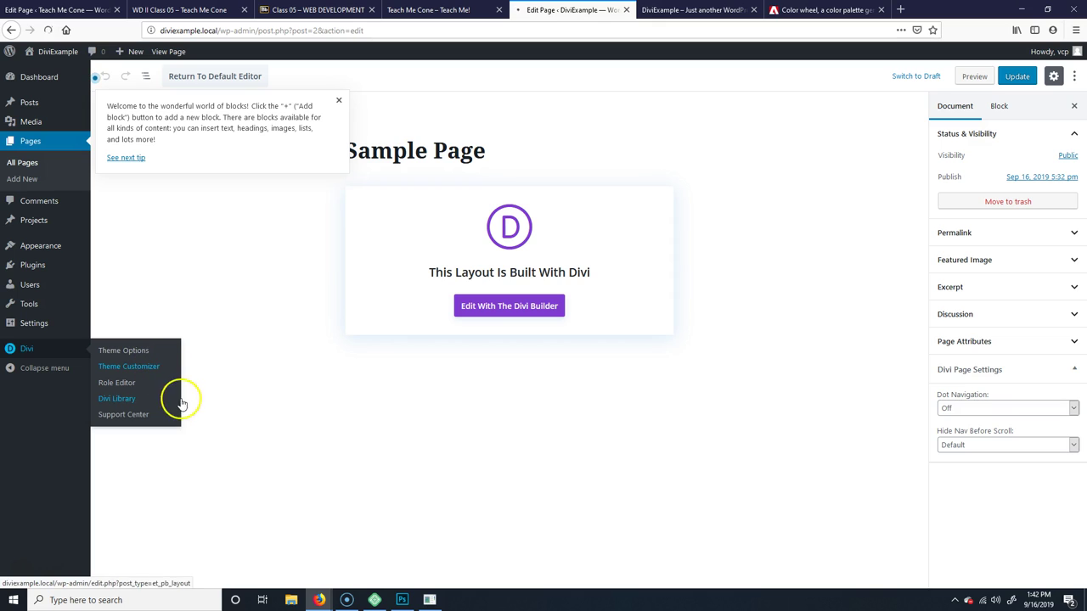
pyautogui.click(155, 415)
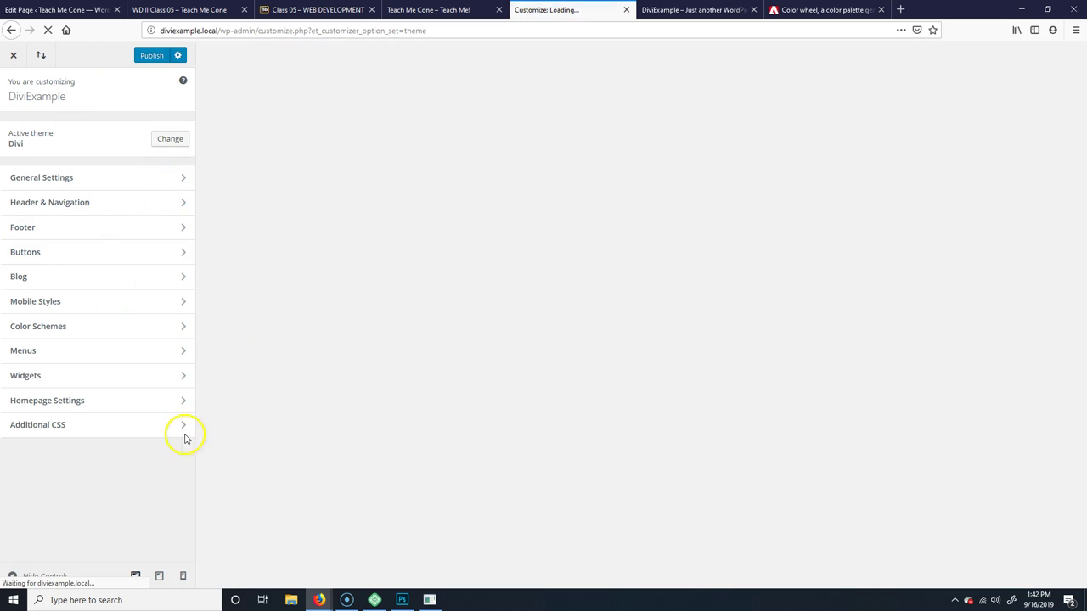
pyautogui.click(157, 179)
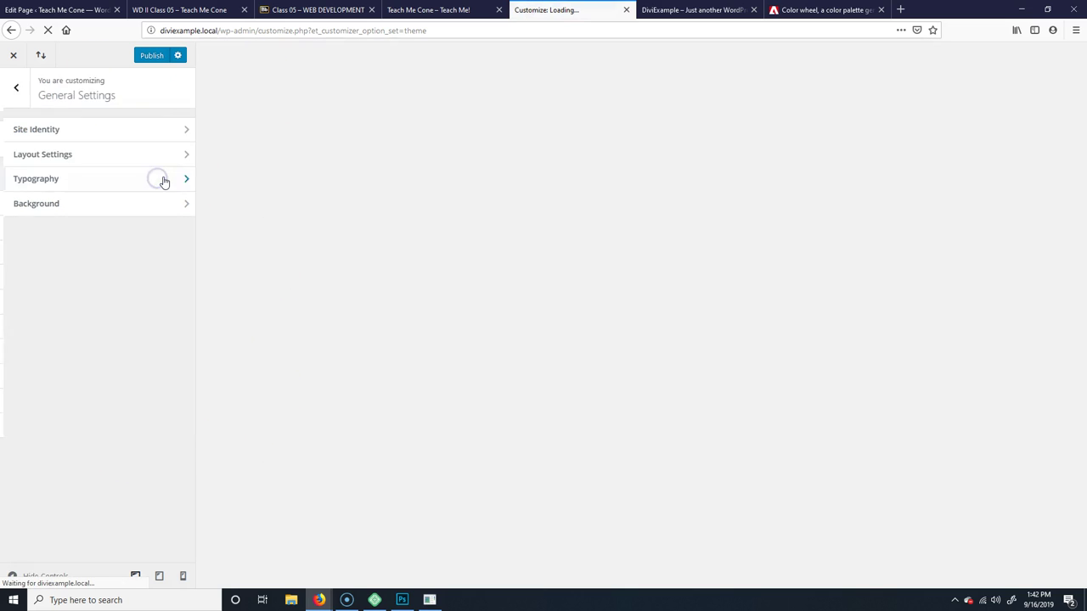
pyautogui.click(112, 131)
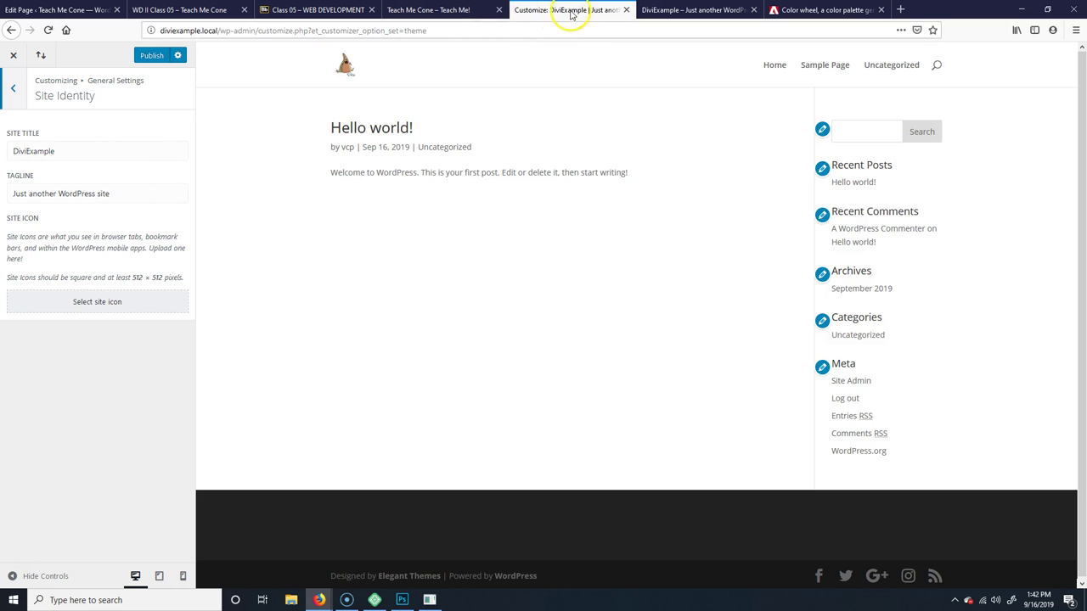
# Step: Set the site title to 'Divi Example' and the tagline to 'An example to all', then publish
pyautogui.doubleClick(8, 150)
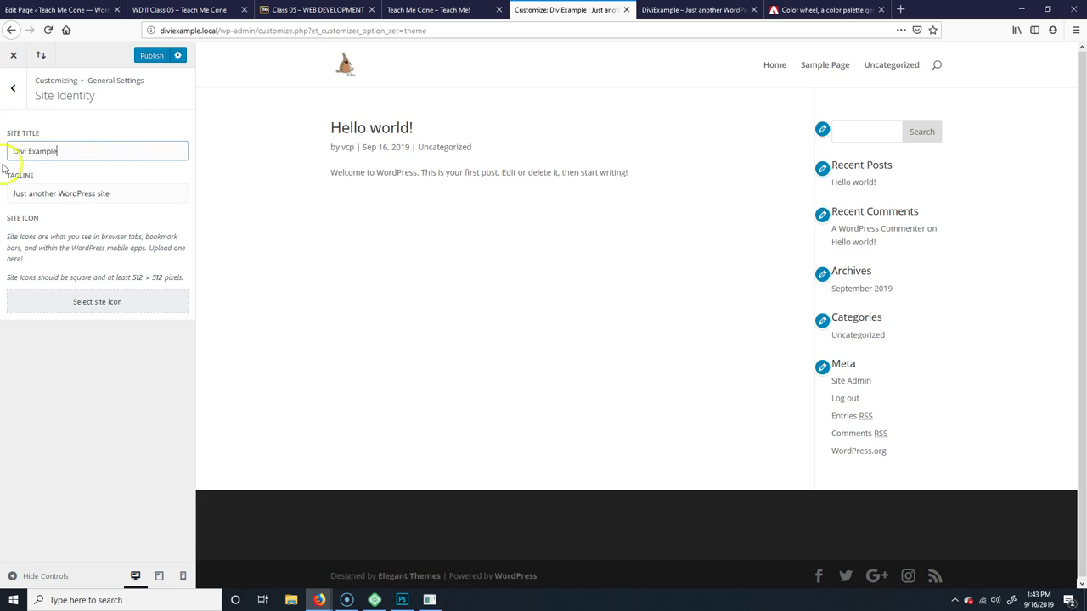
pyautogui.press('Tab')
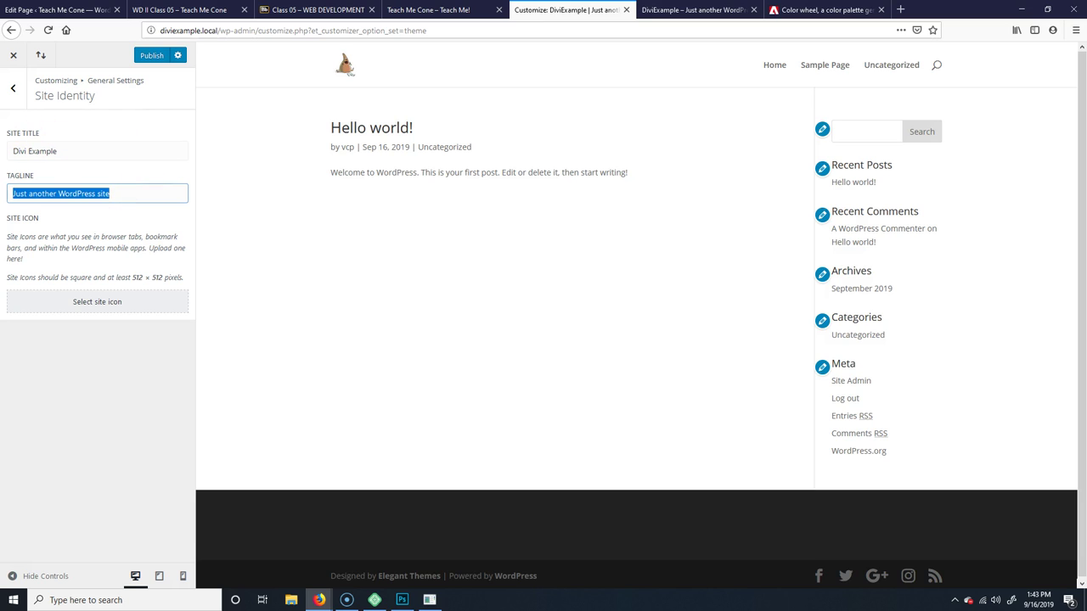
pyautogui.write('An example to all')
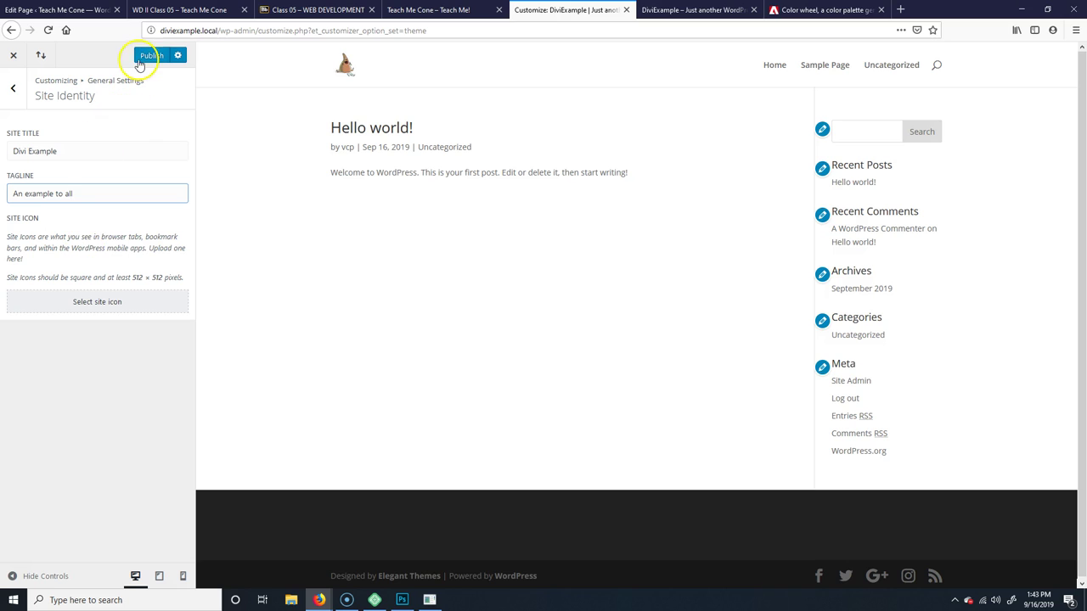
pyautogui.click(149, 56)
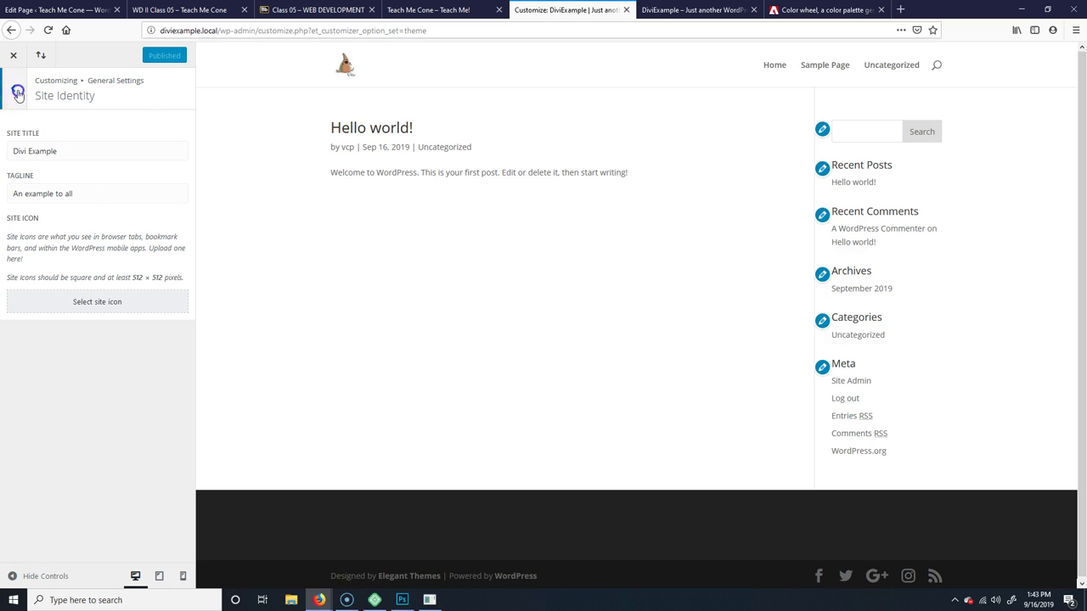
pyautogui.click(18, 94)
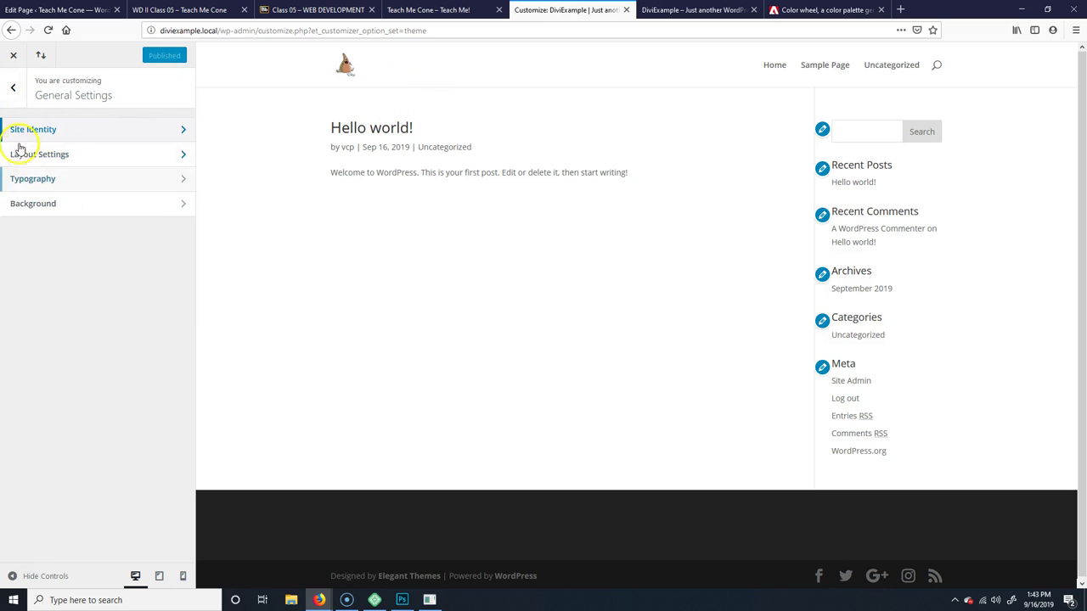
# Step: Look through the Layout and Typography groups under General Settings
pyautogui.click(92, 154)
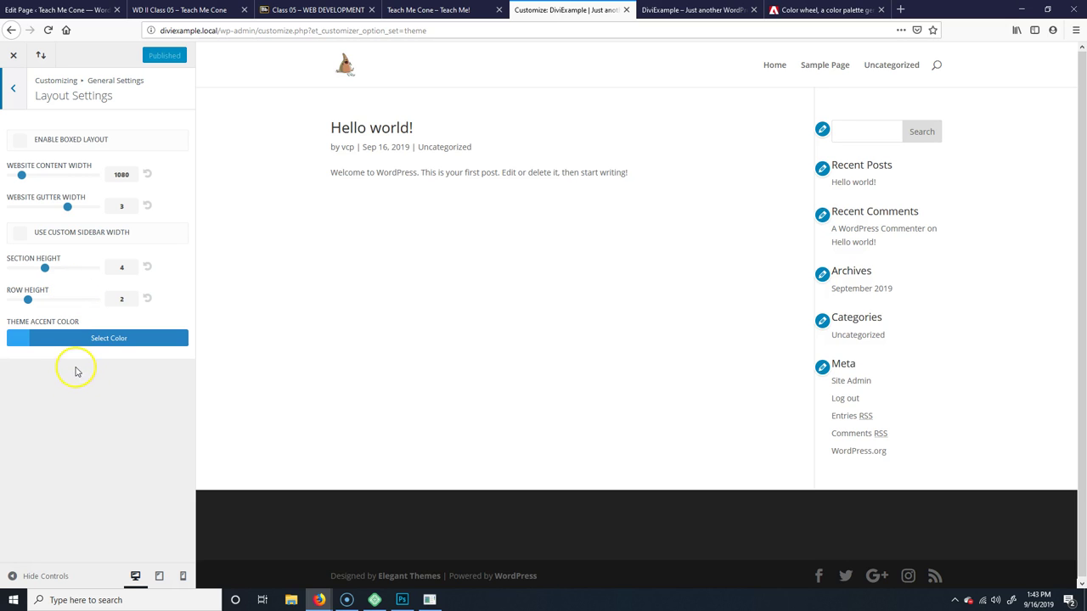
pyautogui.click(5, 102)
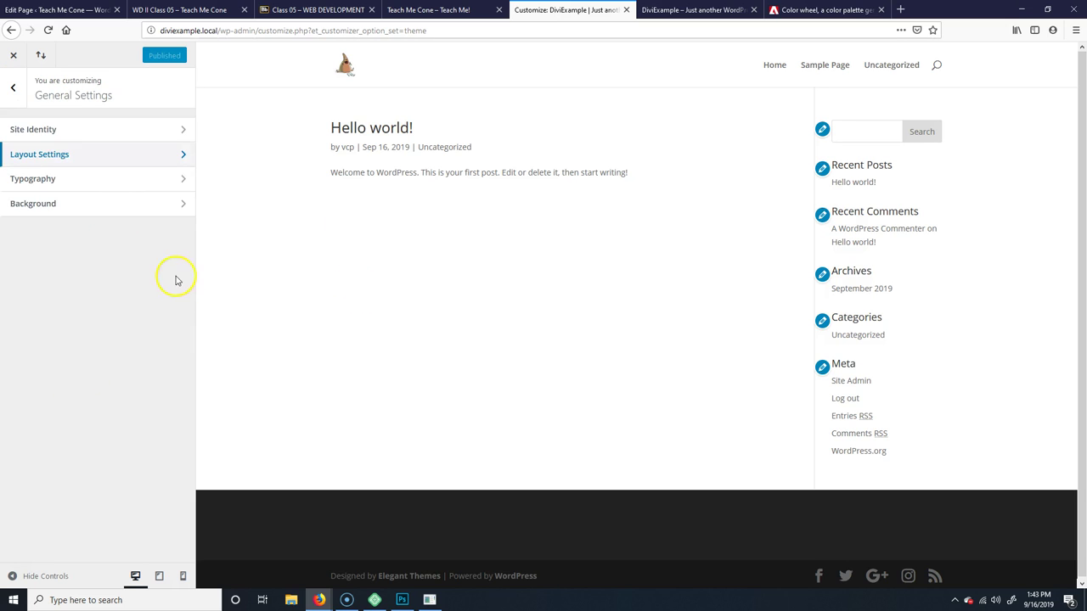
pyautogui.click(63, 177)
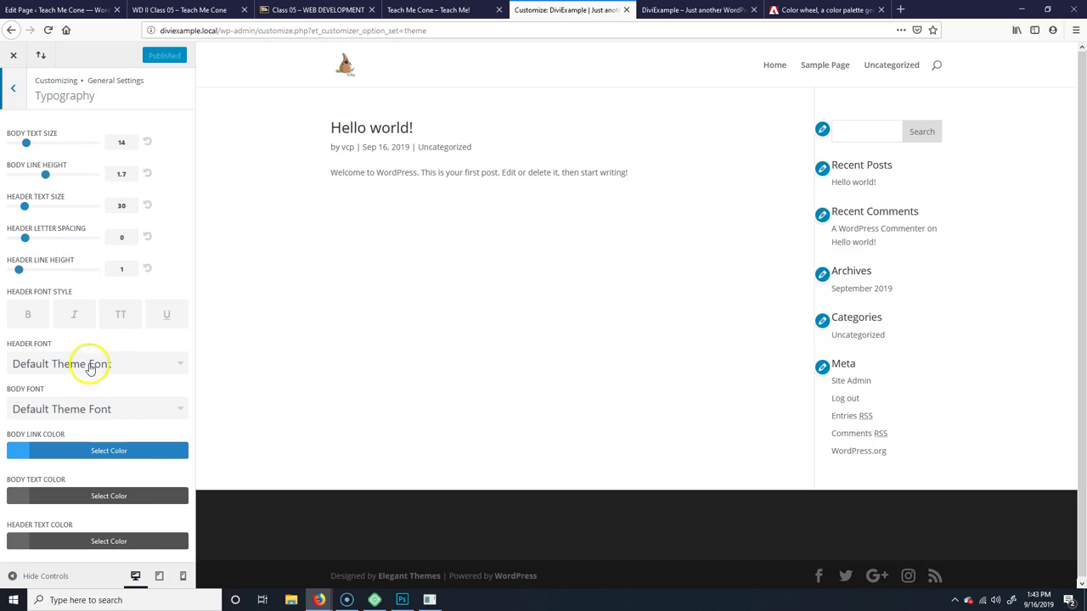
pyautogui.click(18, 96)
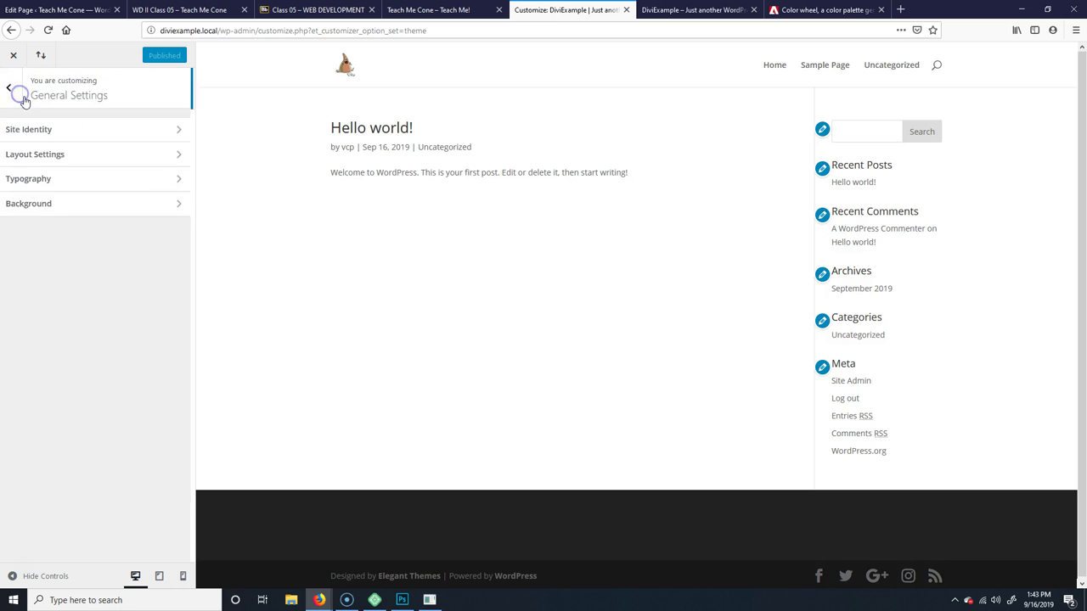
# Step: Set the background colour to olive green #648e15, publish, and return to the main customizer menu
pyautogui.click(146, 212)
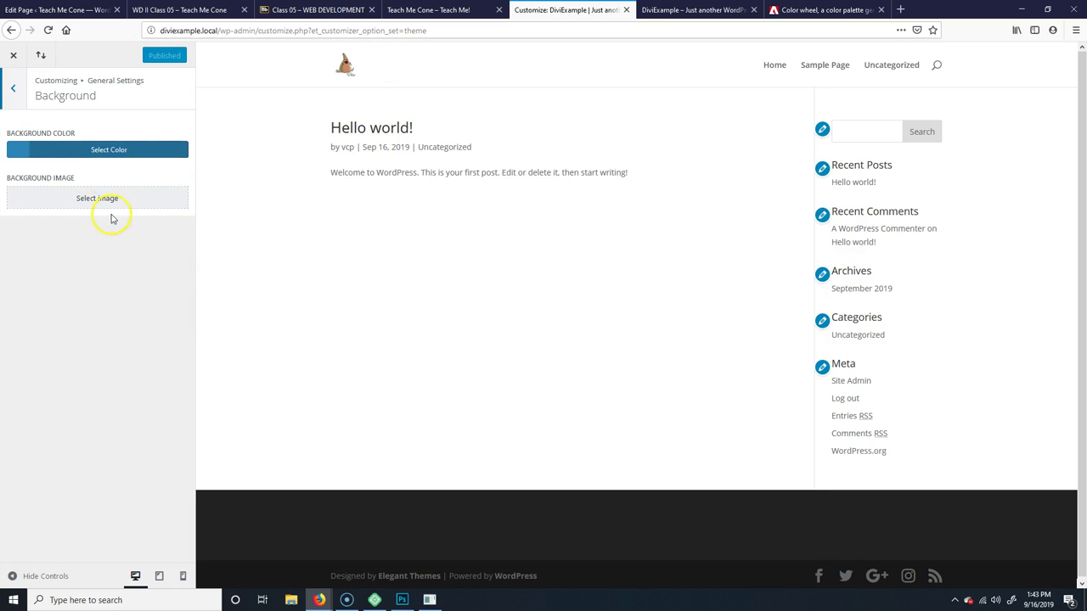
pyautogui.click(63, 145)
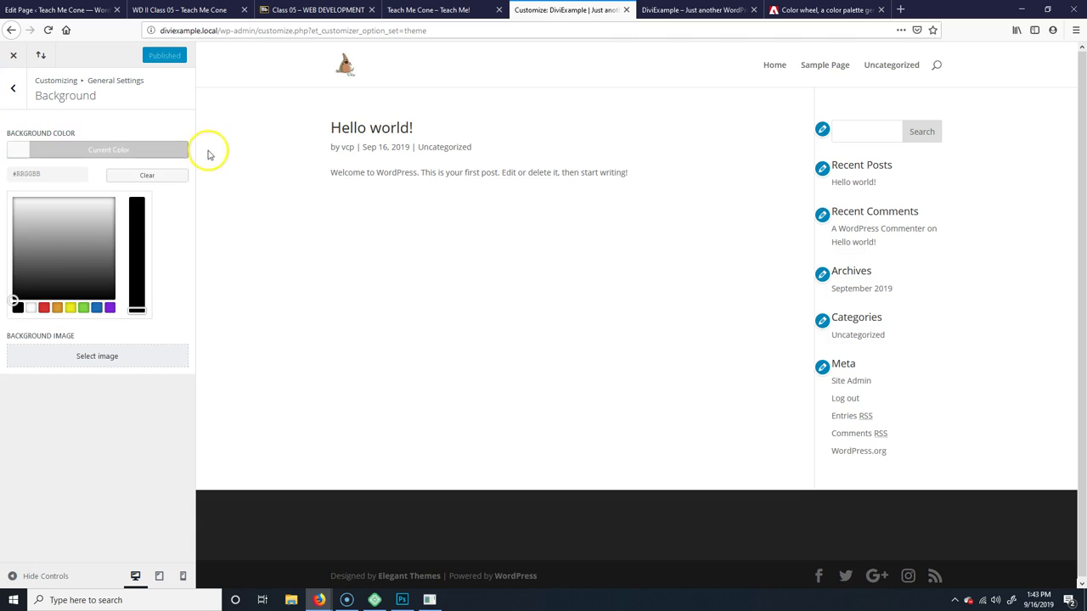
pyautogui.click(36, 281)
pyautogui.moveTo(46, 253); pyautogui.dragTo(37, 237)
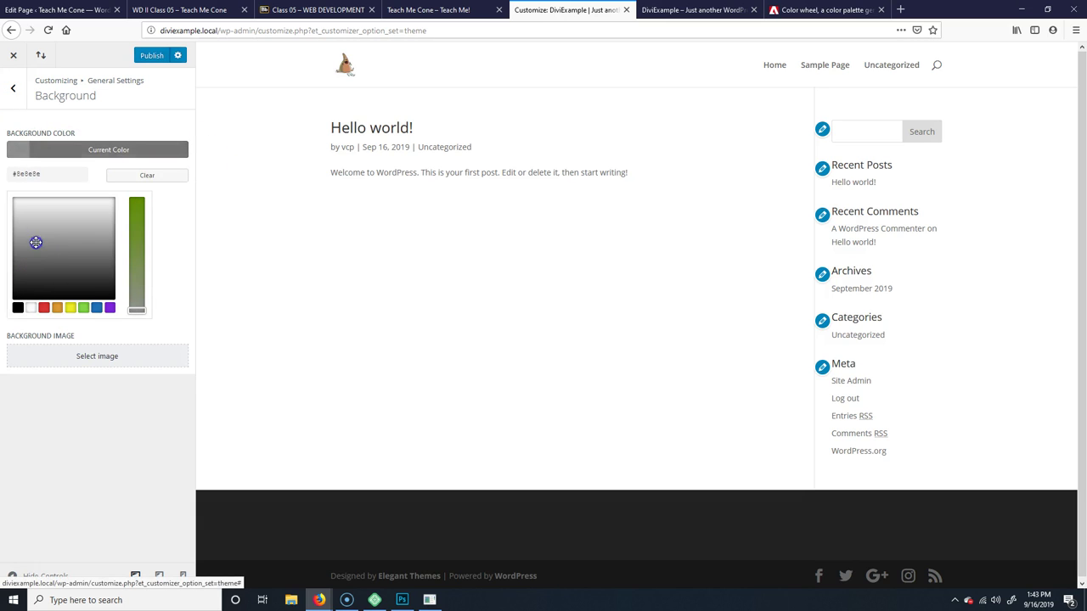
pyautogui.click(139, 243)
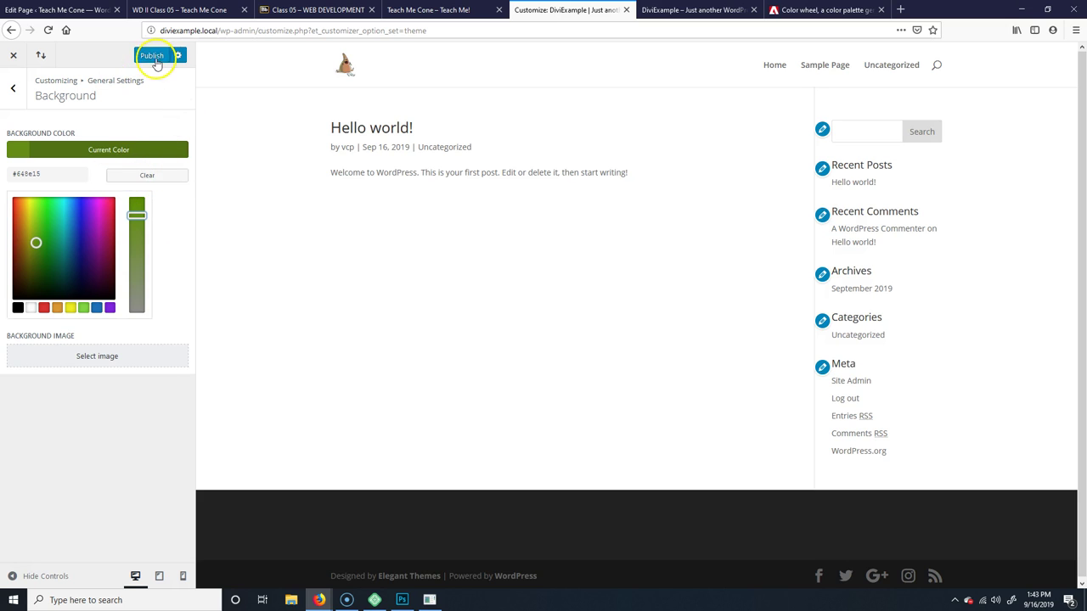
pyautogui.click(153, 56)
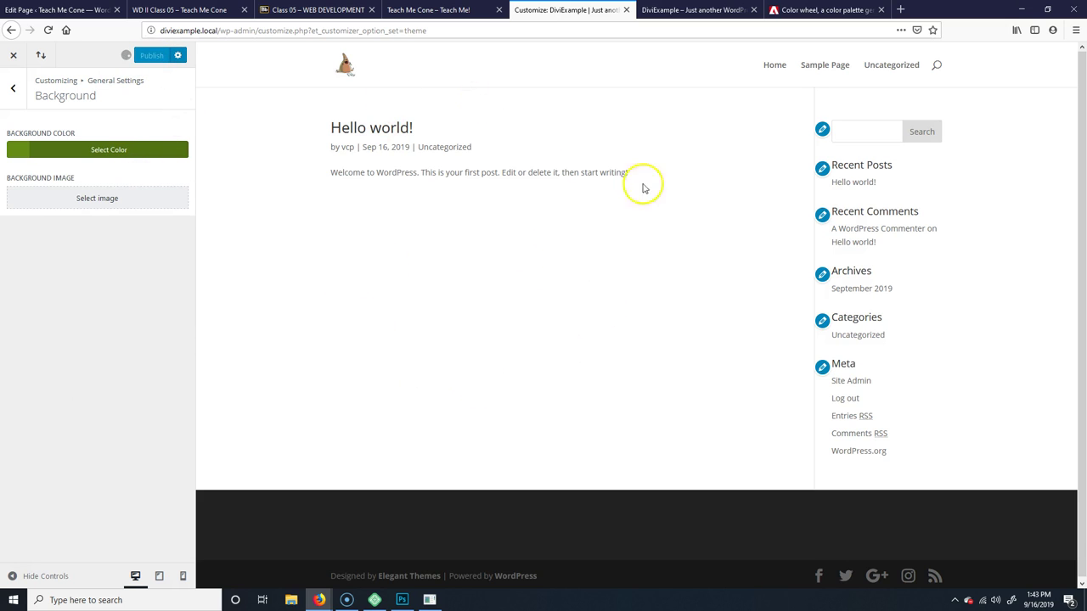
pyautogui.click(13, 87)
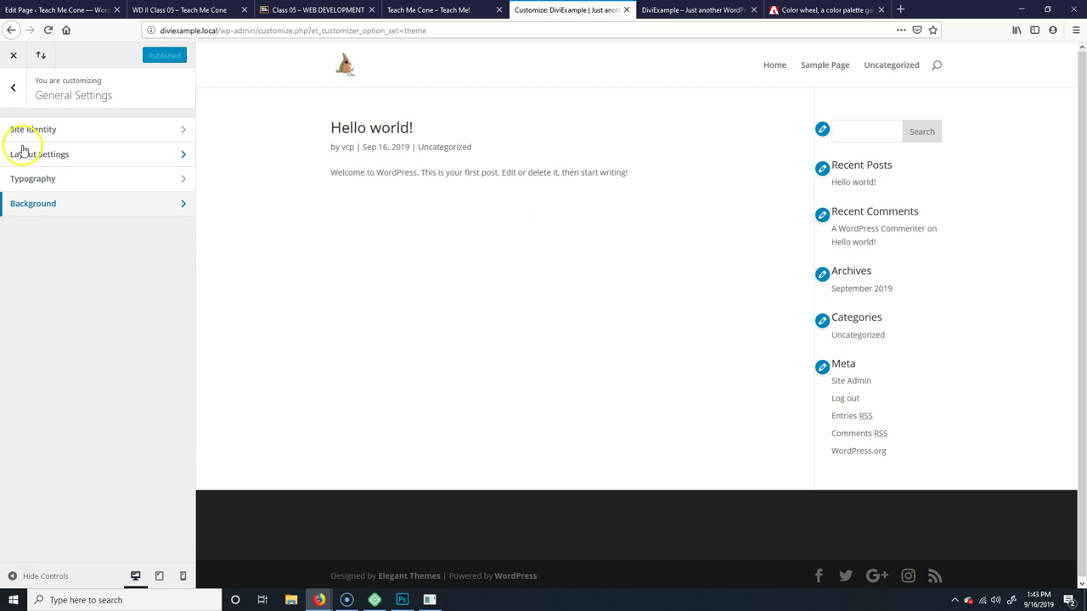
pyautogui.click(12, 89)
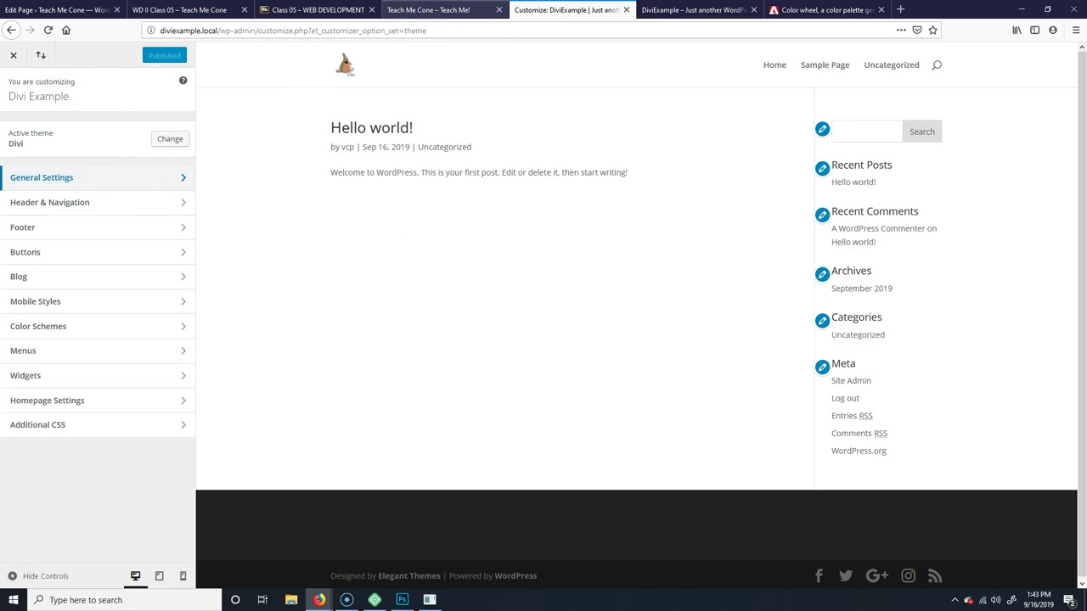
pyautogui.click(179, 9)
pyautogui.scroll(-3, 343, 417)
pyautogui.scroll(15, 331, 416)
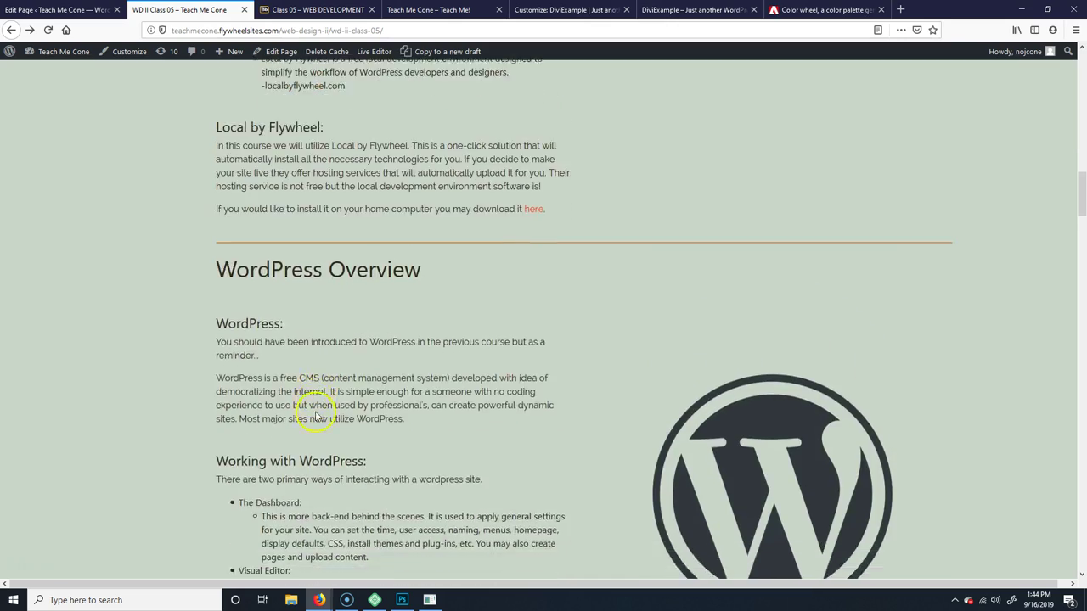
pyautogui.scroll(-15, 318, 424)
pyautogui.scroll(15, 170, 421)
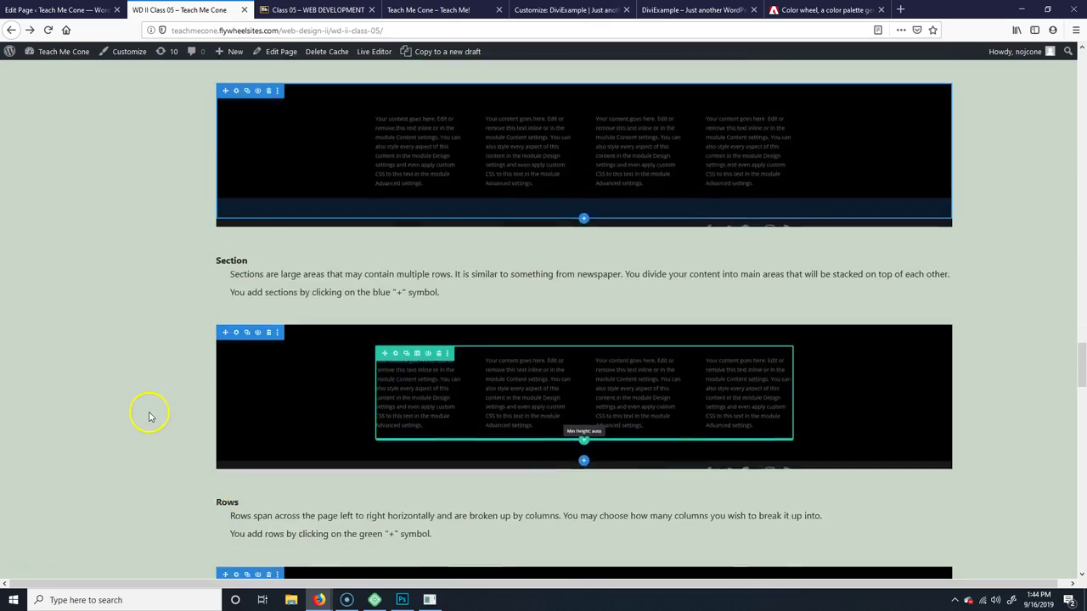
pyautogui.scroll(-3, 149, 422)
pyautogui.moveTo(226, 95); pyautogui.dragTo(332, 102)
pyautogui.moveTo(222, 305); pyautogui.dragTo(325, 317)
pyautogui.scroll(-3, 292, 395)
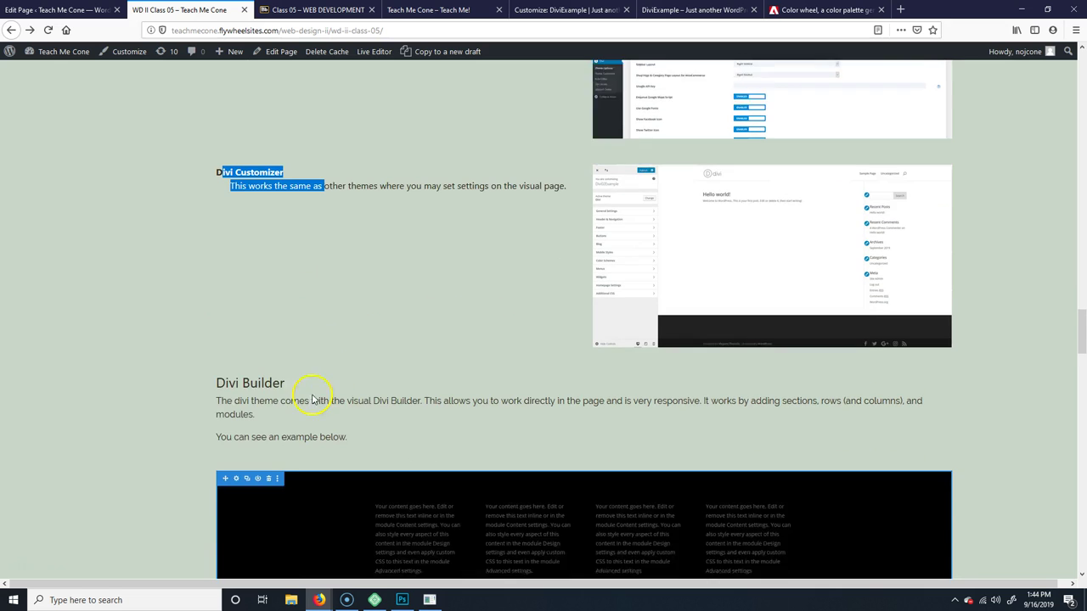
pyautogui.hotkey('ctrl', 'pageup')
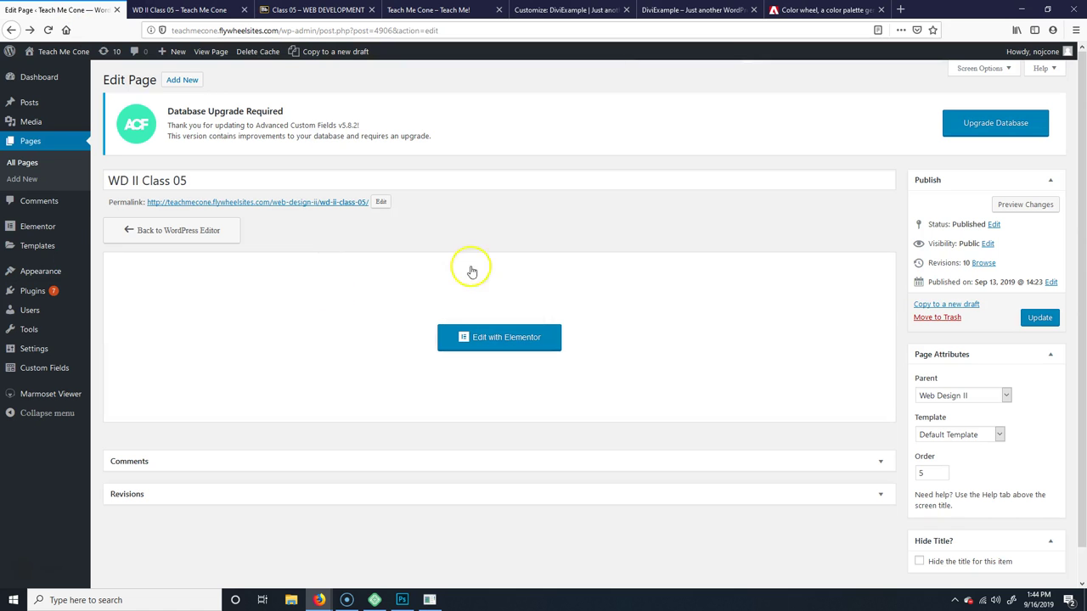
pyautogui.click(592, 8)
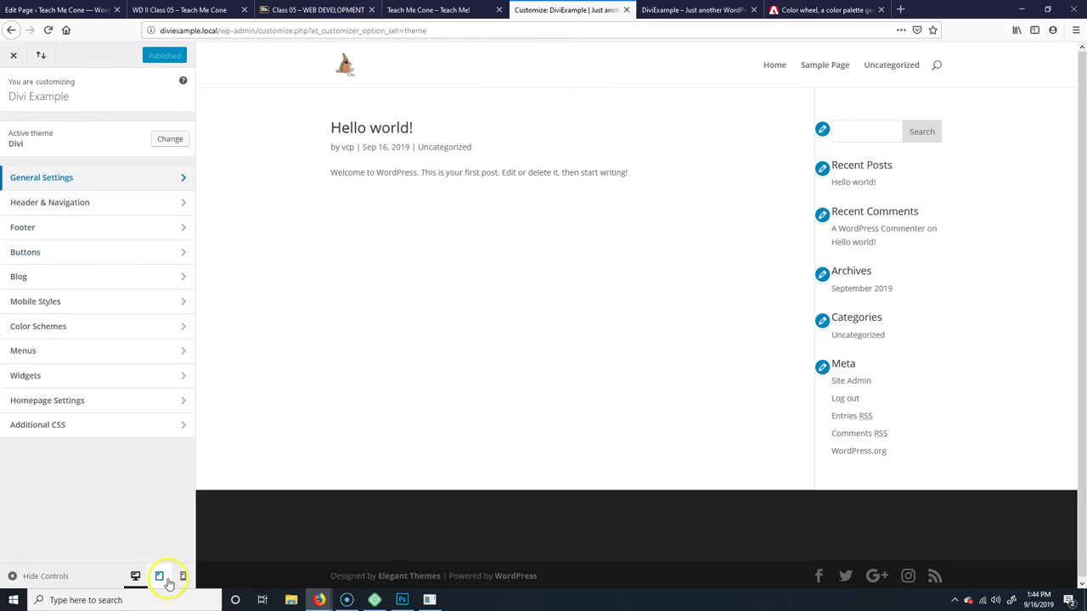
# Step: Close the Customizer, open the Sample Page in the Divi Builder, then return to the WD II Class 05 notes
pyautogui.click(13, 54)
pyautogui.click(13, 55)
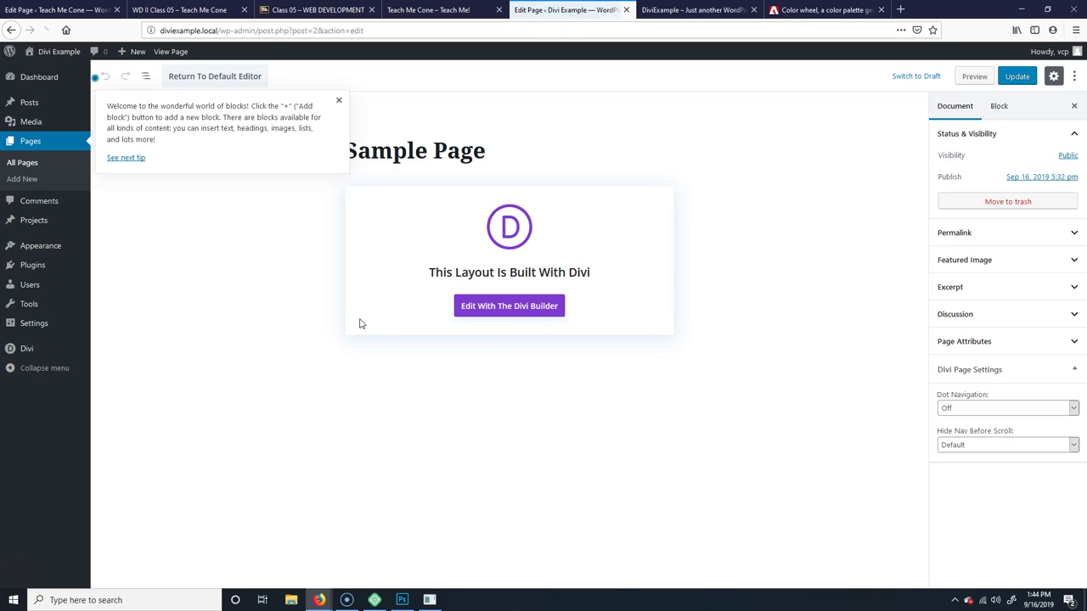
pyautogui.click(502, 315)
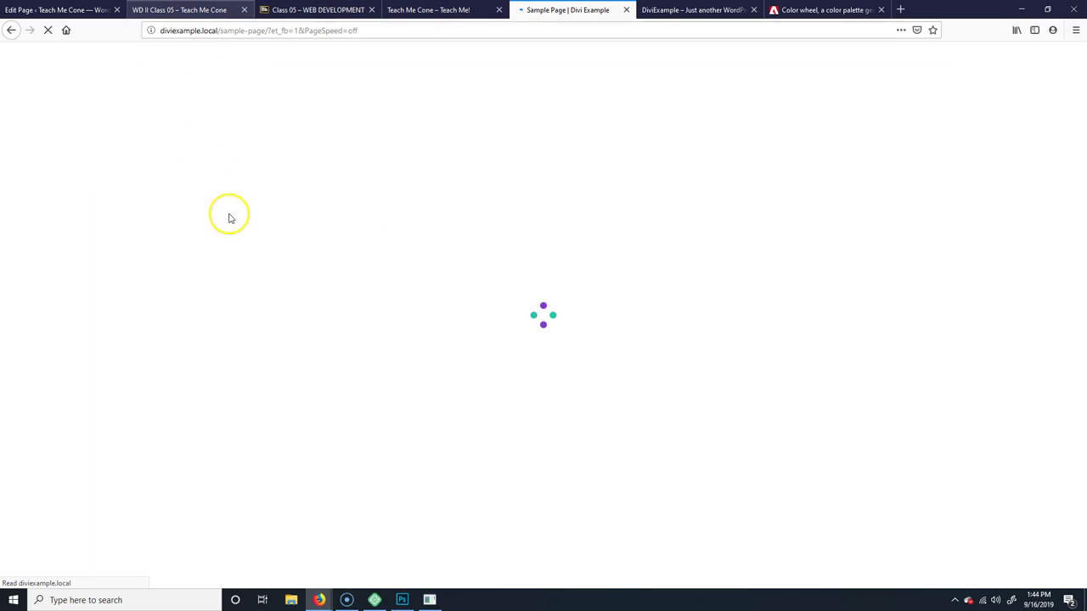
pyautogui.click(175, 9)
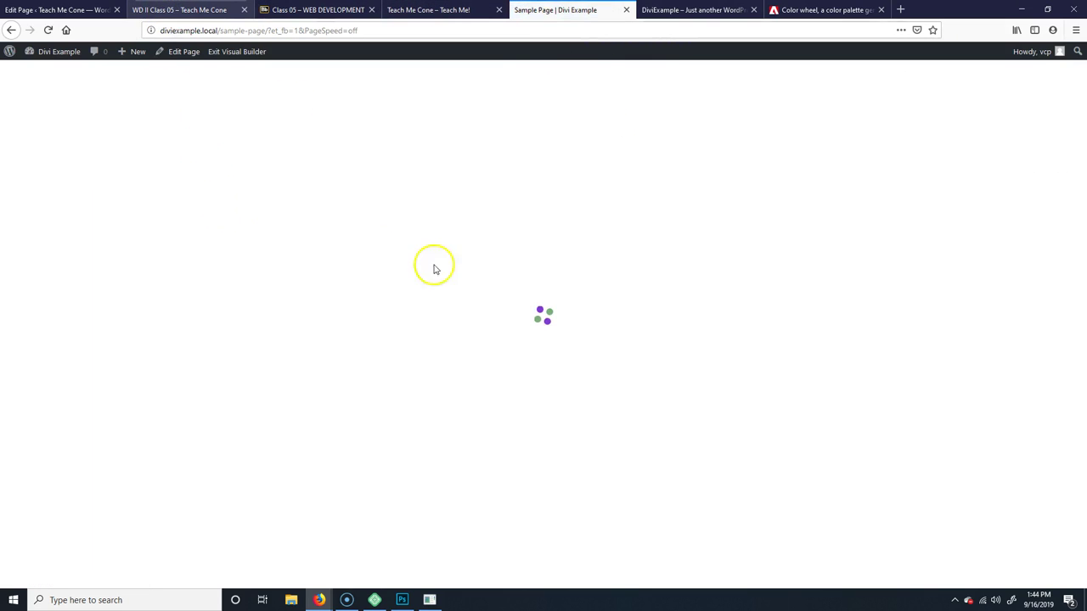
pyautogui.click(237, 232)
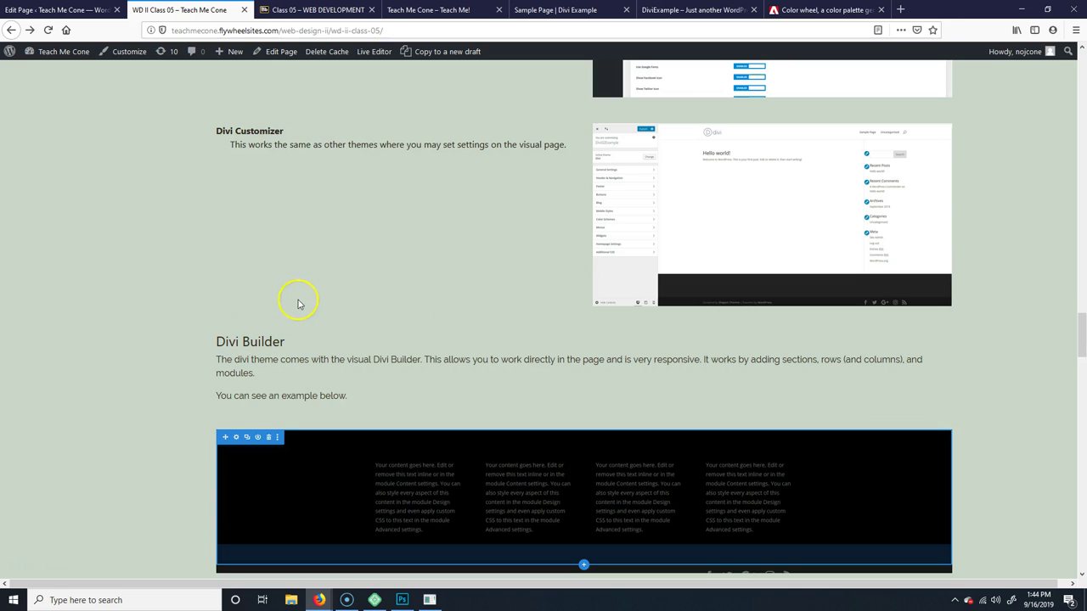
# Step: Scroll the WD II Class 05 notes through the Divi Section, Rows and Modules examples
pyautogui.scroll(-3, 298, 304)
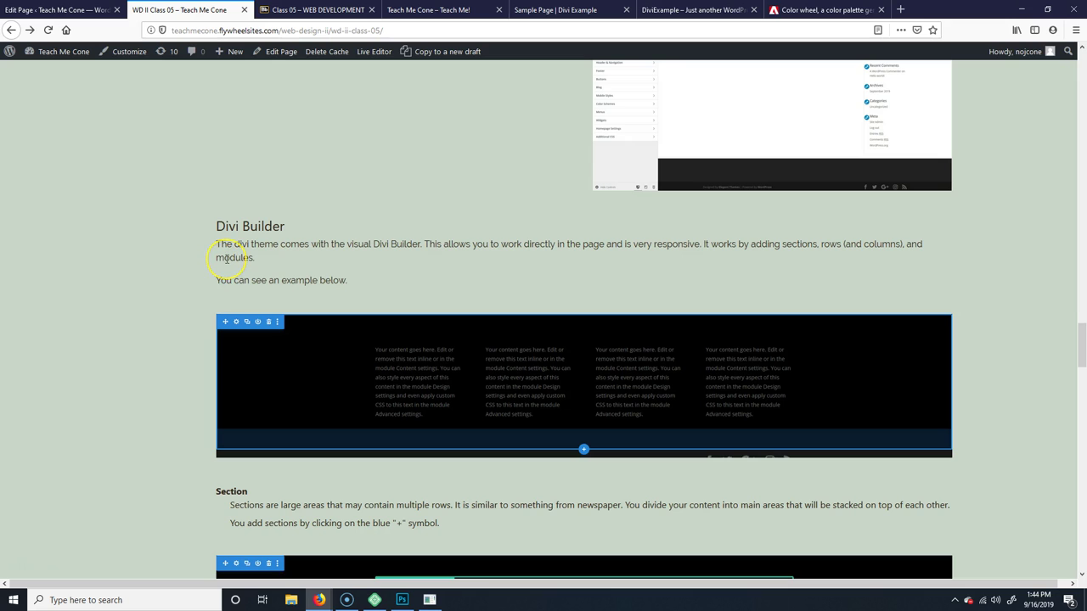
pyautogui.scroll(-3, 227, 258)
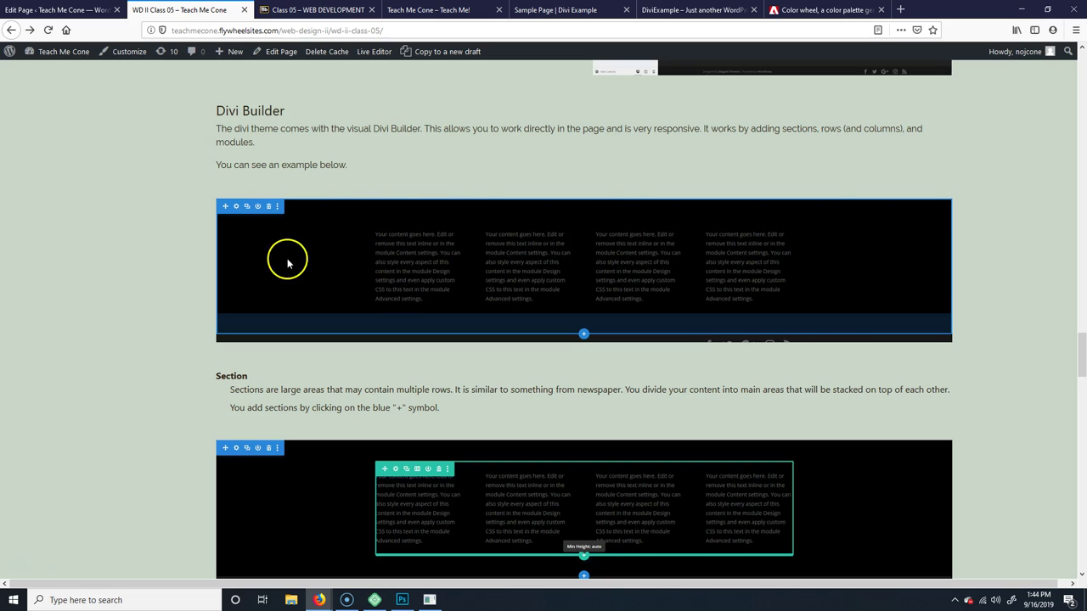
pyautogui.scroll(-1, 603, 290)
pyautogui.scroll(-5, 604, 290)
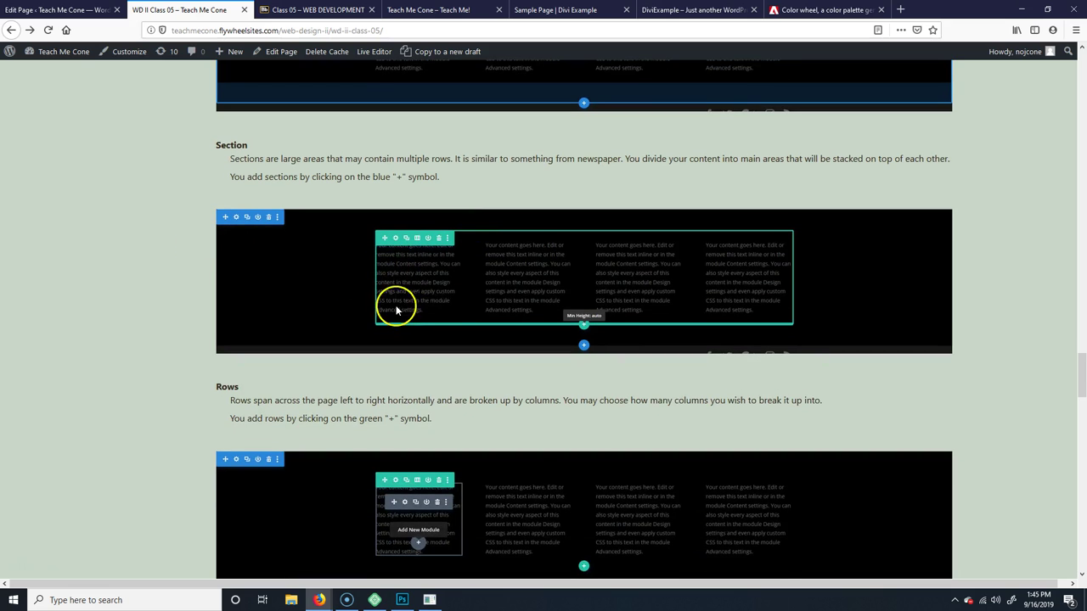
pyautogui.scroll(-4, 798, 301)
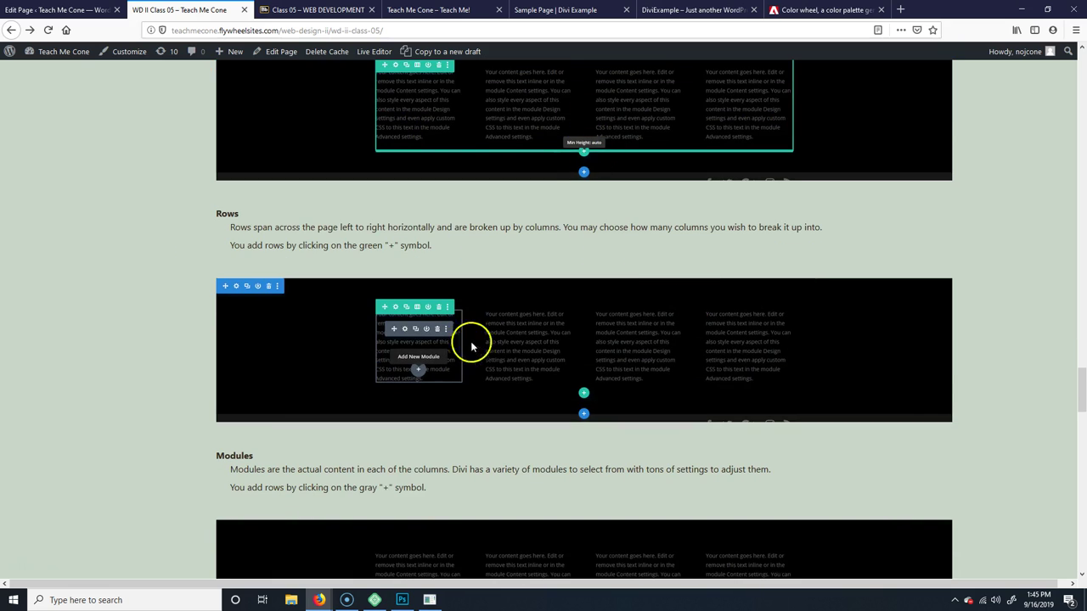
pyautogui.scroll(3, 509, 204)
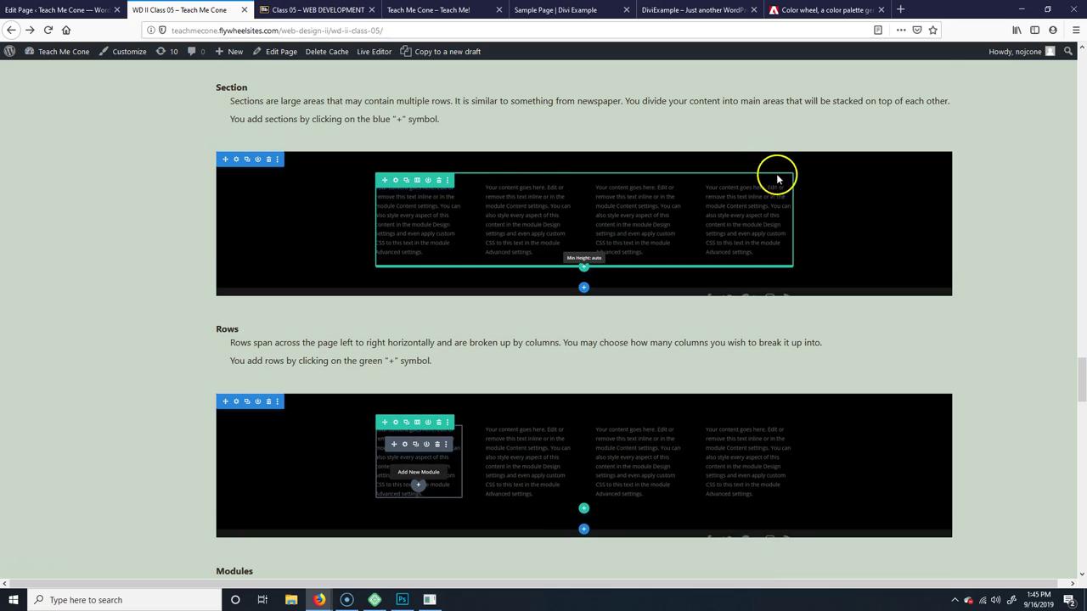
pyautogui.scroll(-3, 497, 320)
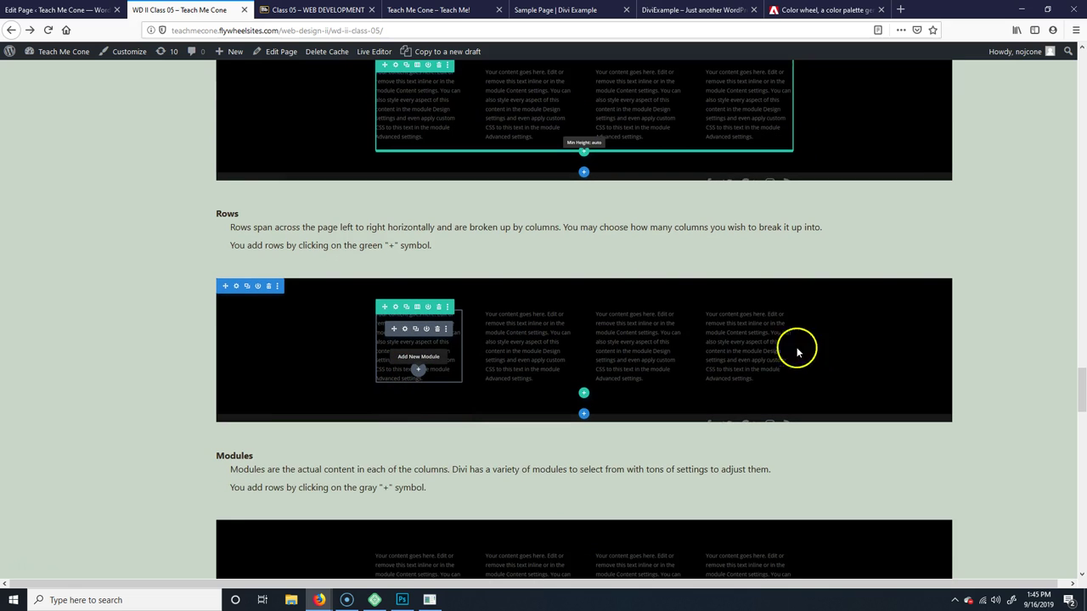
pyautogui.scroll(-4, 793, 351)
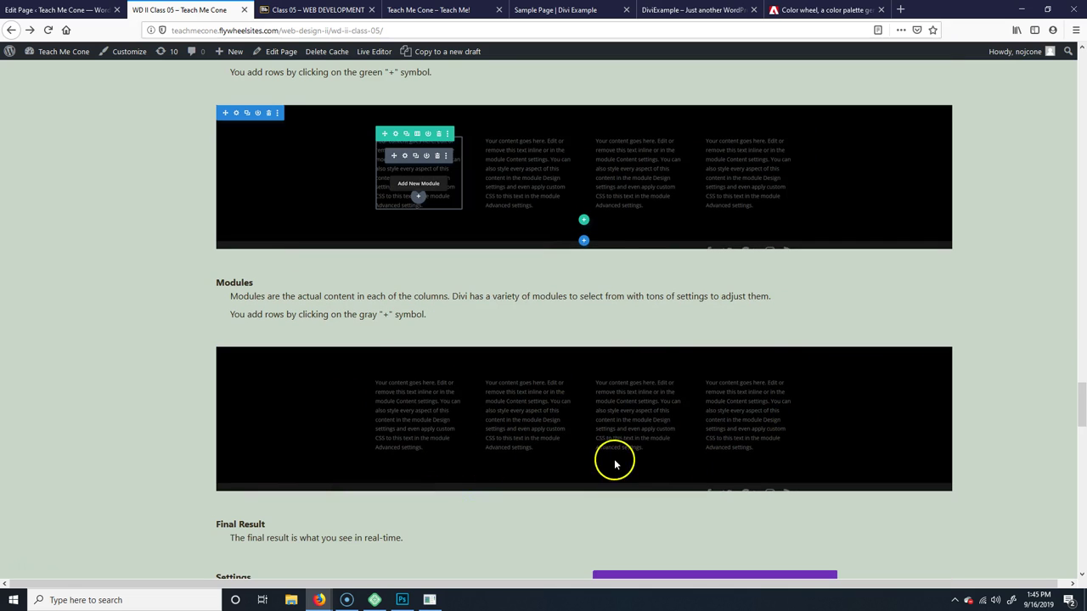
# Step: Open the DiviExample Sample Page in the Divi Builder, keeping its existing content
pyautogui.click(713, 12)
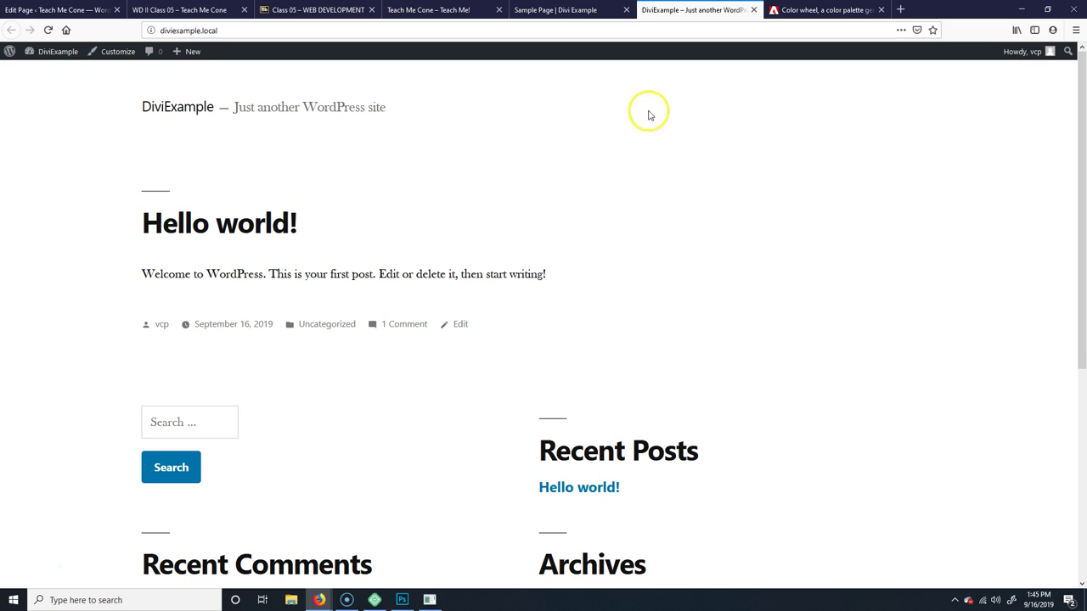
pyautogui.click(577, 11)
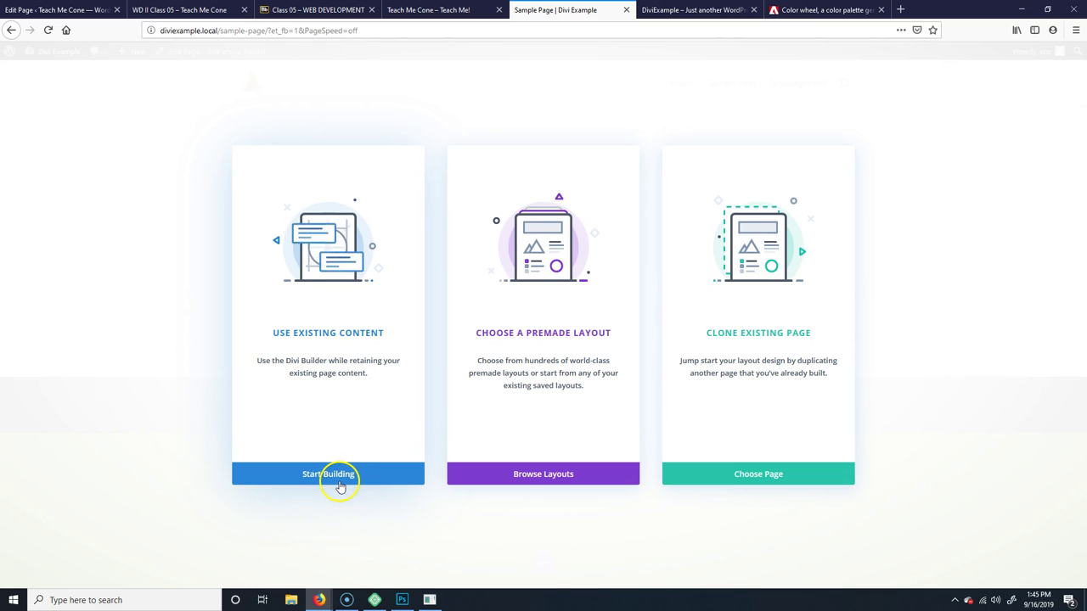
pyautogui.click(340, 484)
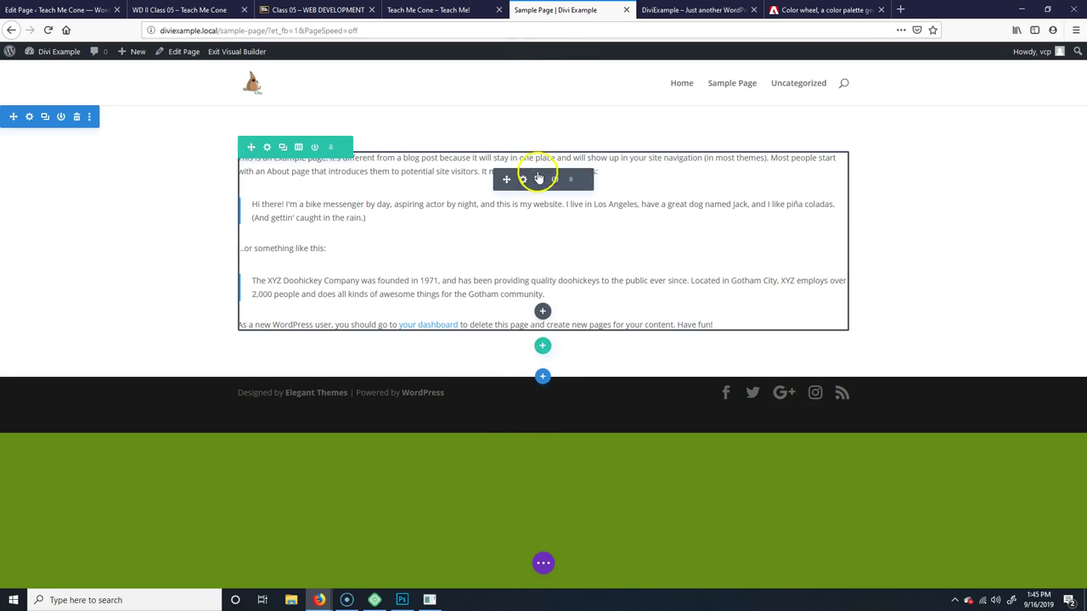
# Step: Review the Sample Page's settings, including Title and Excerpt, then save and close them
pyautogui.click(542, 565)
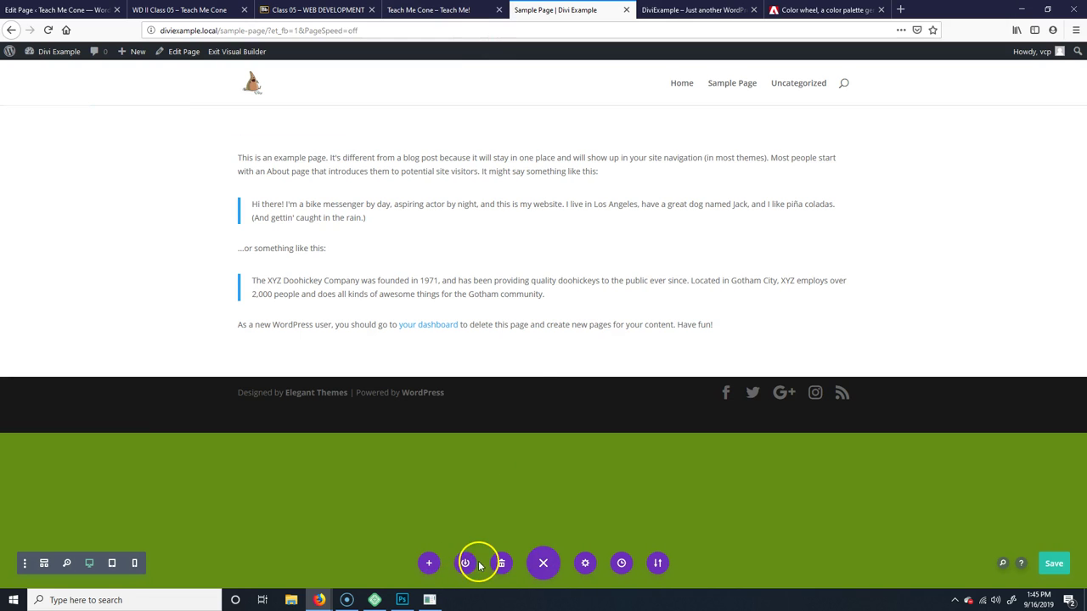
pyautogui.click(584, 567)
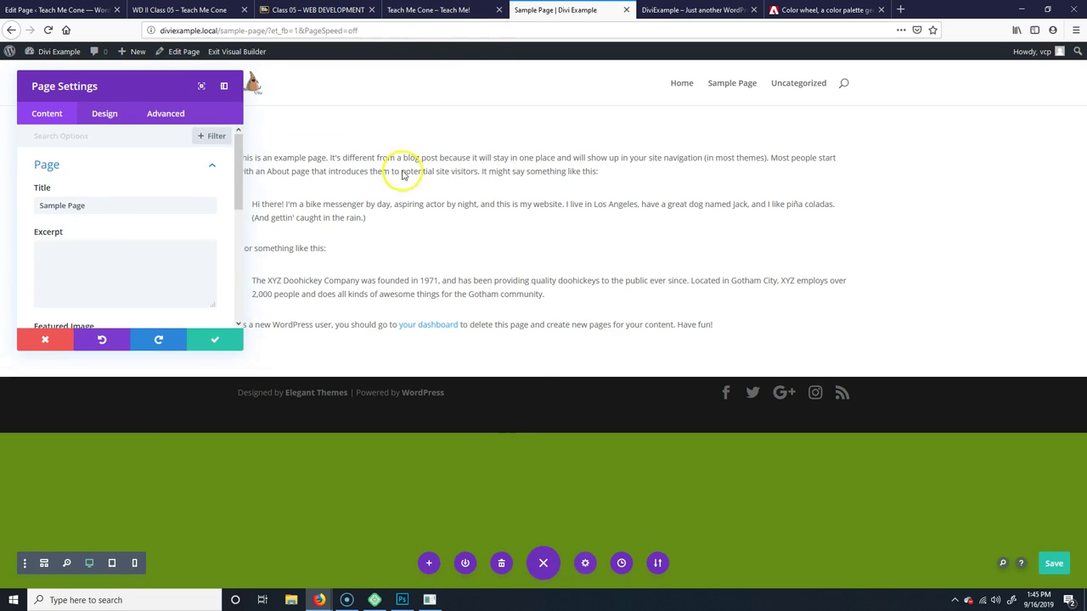
pyautogui.scroll(-1, 90, 218)
pyautogui.scroll(5, 94, 242)
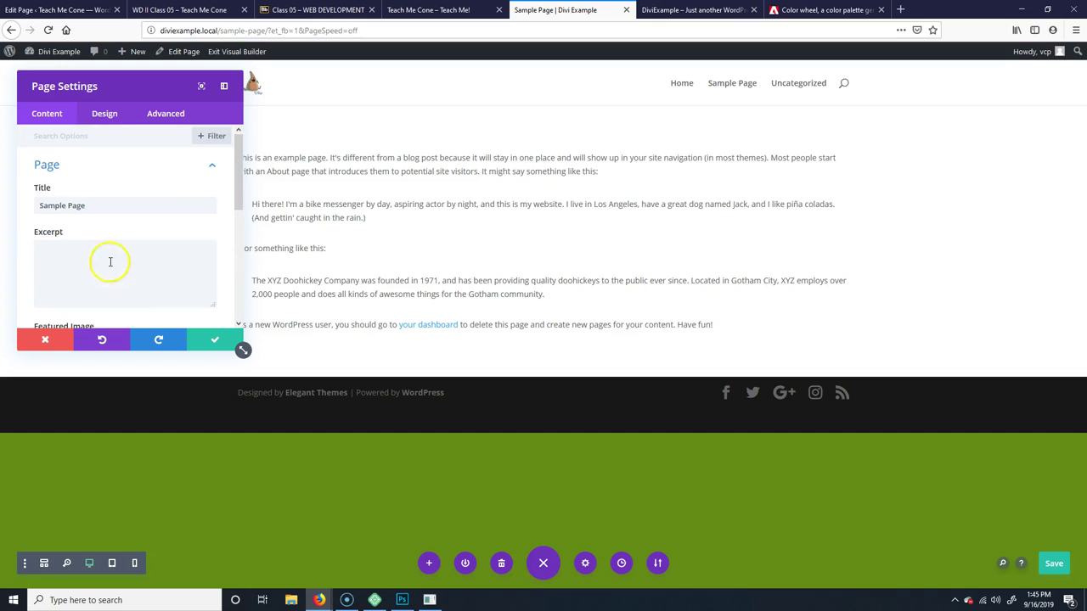
pyautogui.click(211, 346)
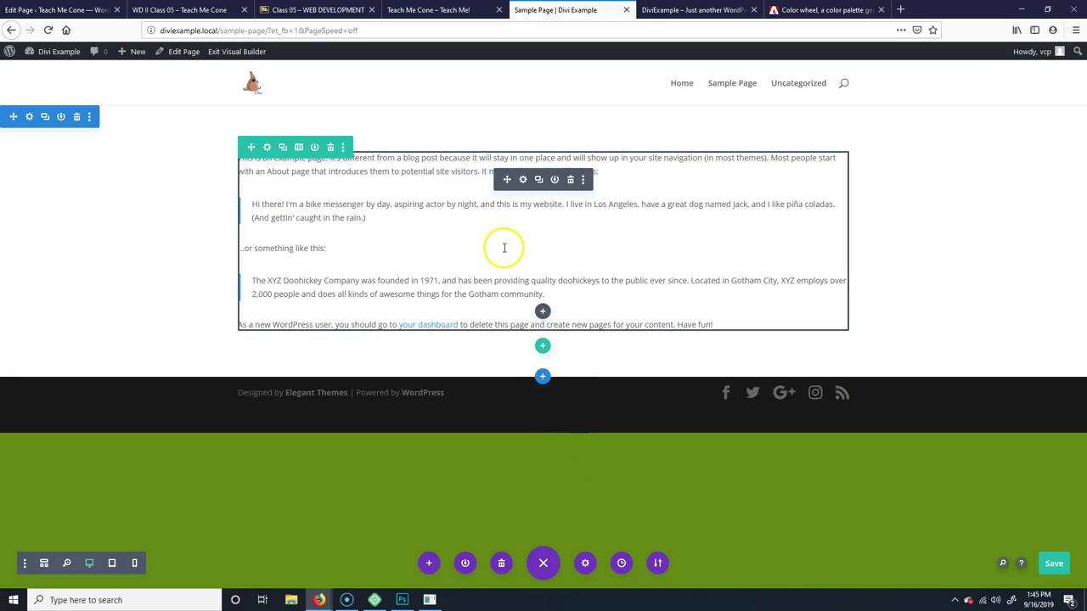
# Step: Insert a Regular section with a two-column row below the sample text
pyautogui.click(542, 373)
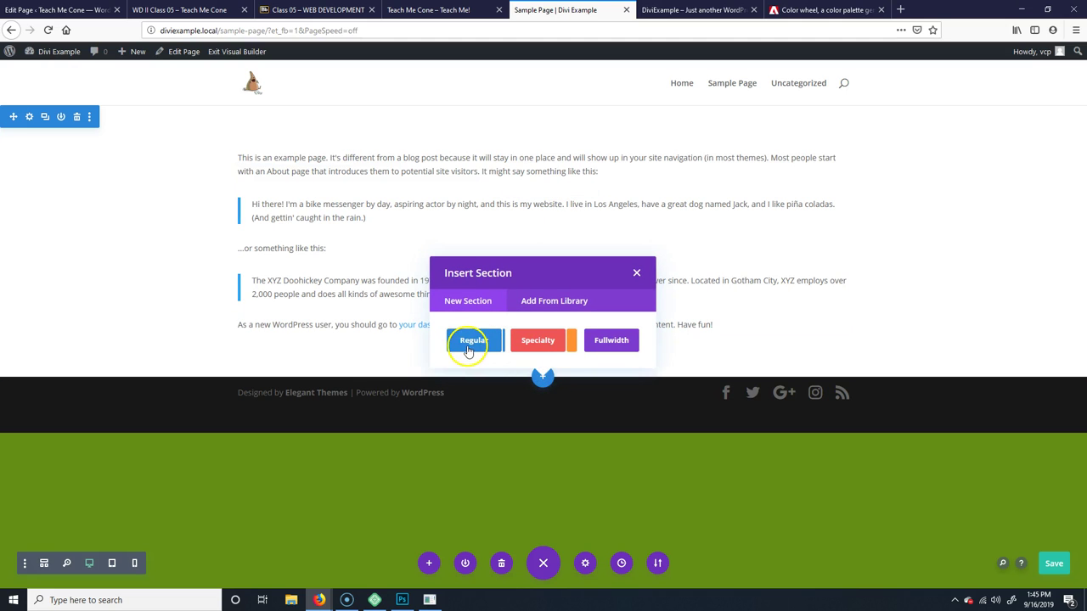
pyautogui.click(470, 343)
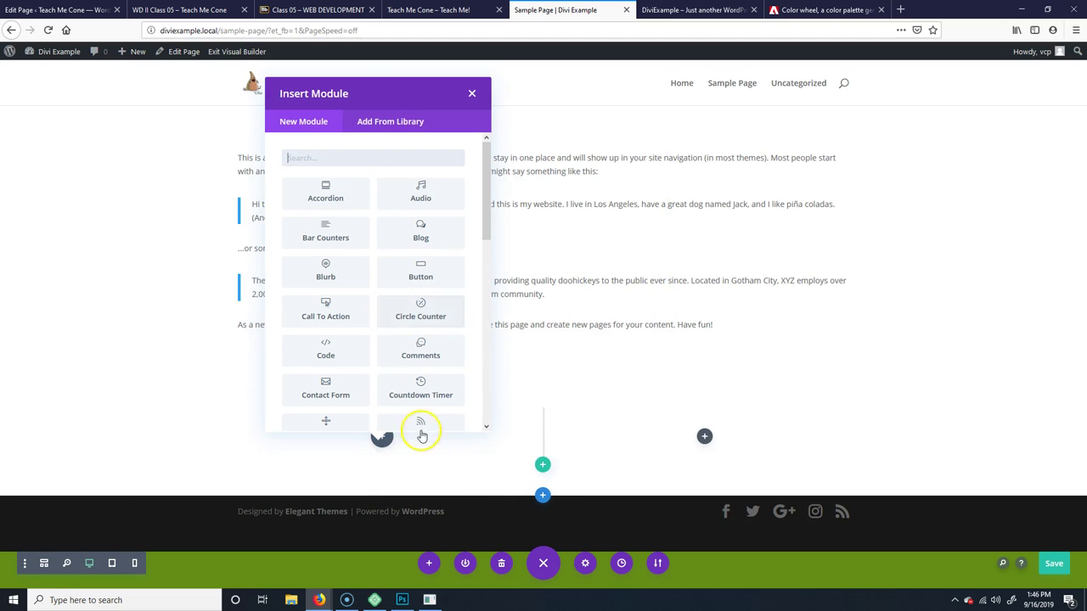
pyautogui.scroll(-1, 375, 394)
pyautogui.scroll(-1, 376, 392)
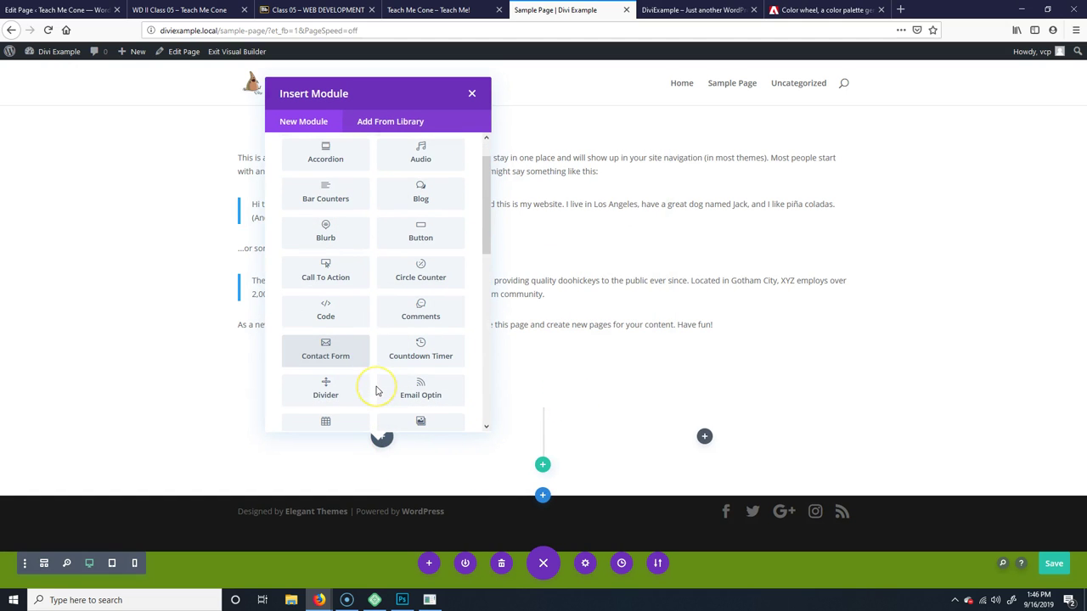
pyautogui.scroll(-5, 400, 311)
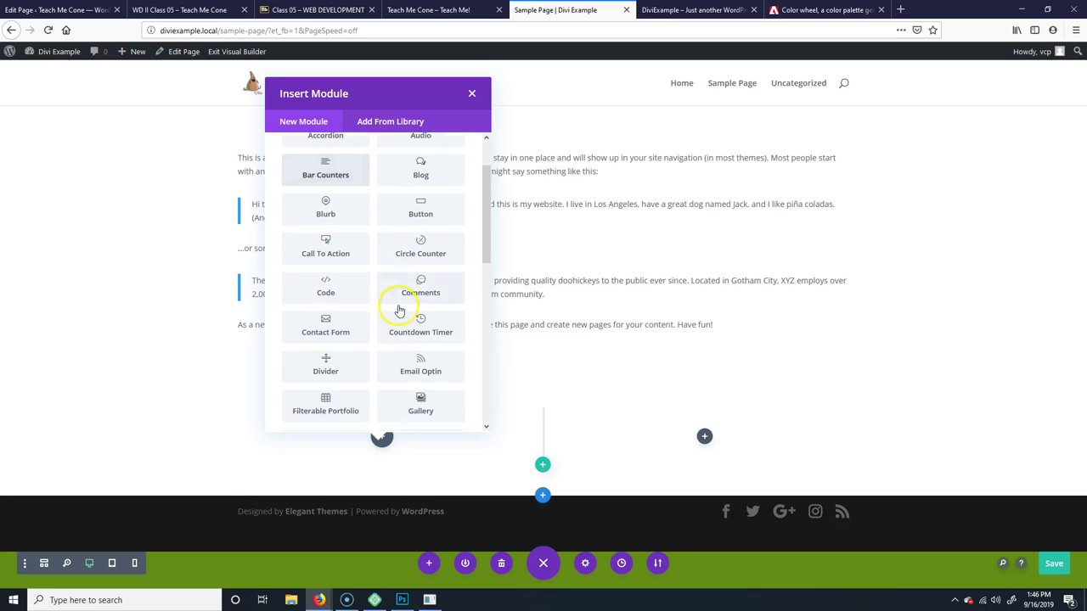
pyautogui.scroll(5, 389, 345)
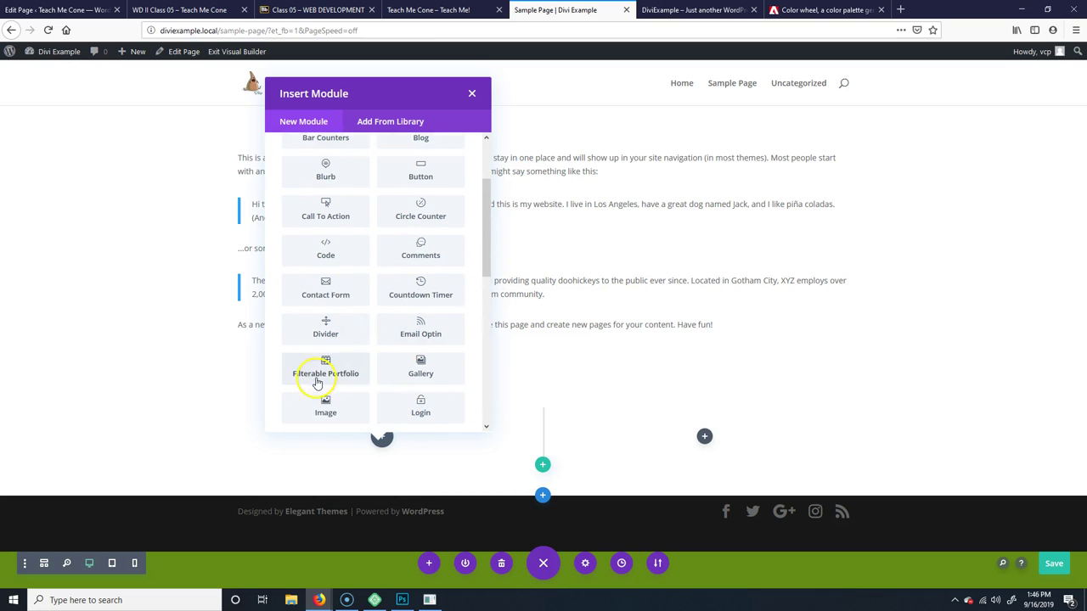
# Step: Put a placeholder Image module in the left column, check its Link options, and save
pyautogui.click(328, 418)
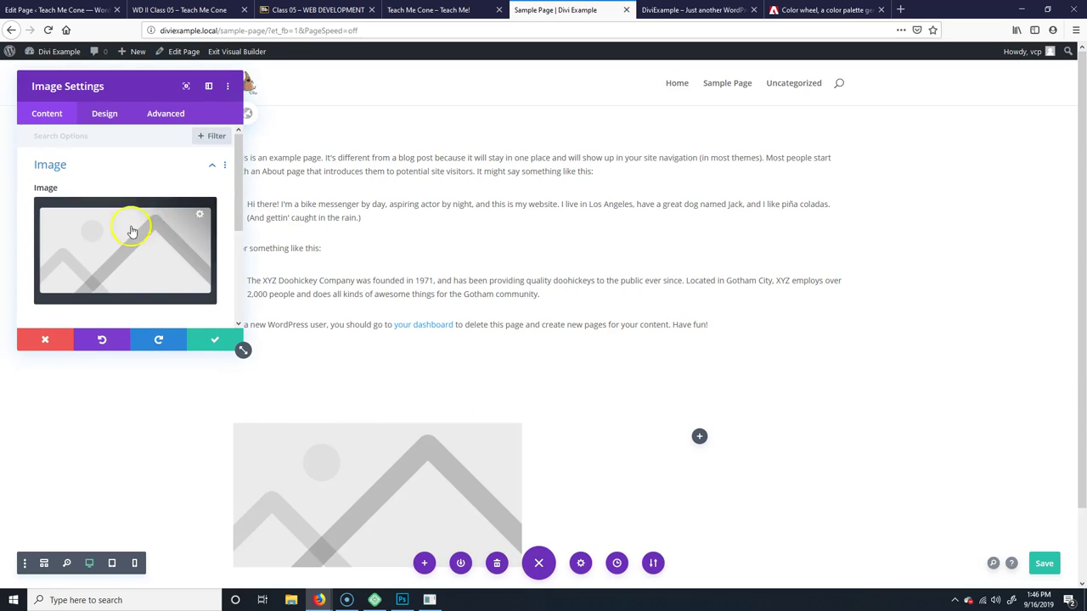
pyautogui.scroll(-5, 121, 302)
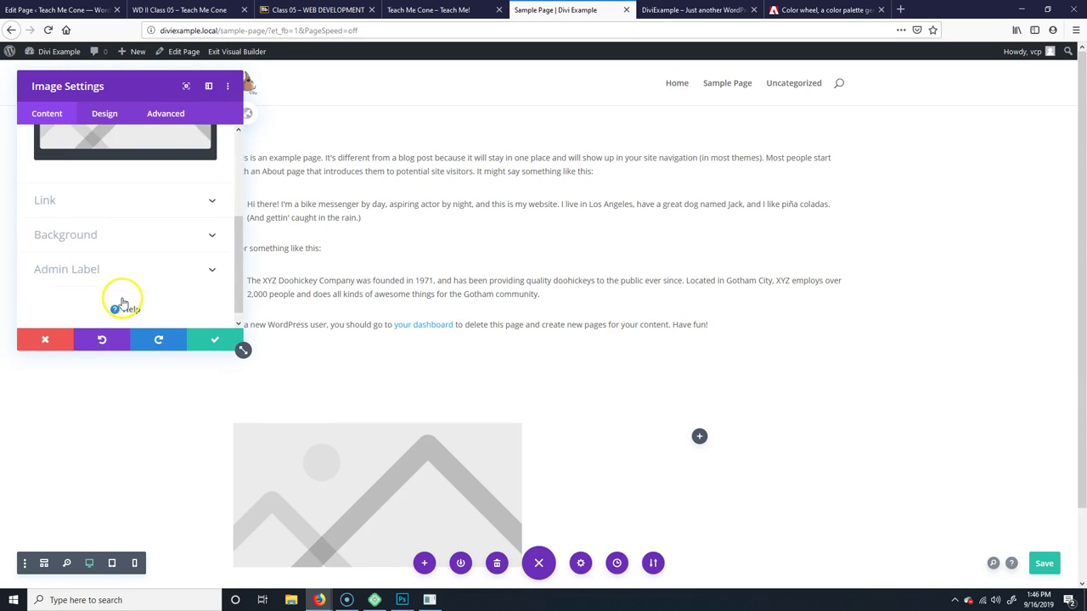
pyautogui.click(213, 187)
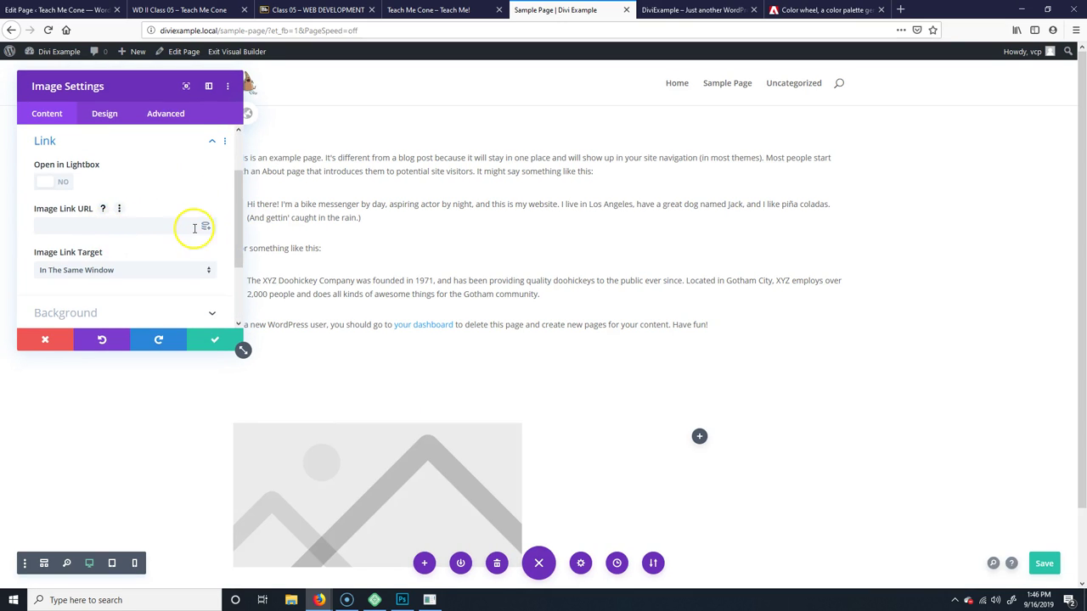
pyautogui.scroll(2, 202, 242)
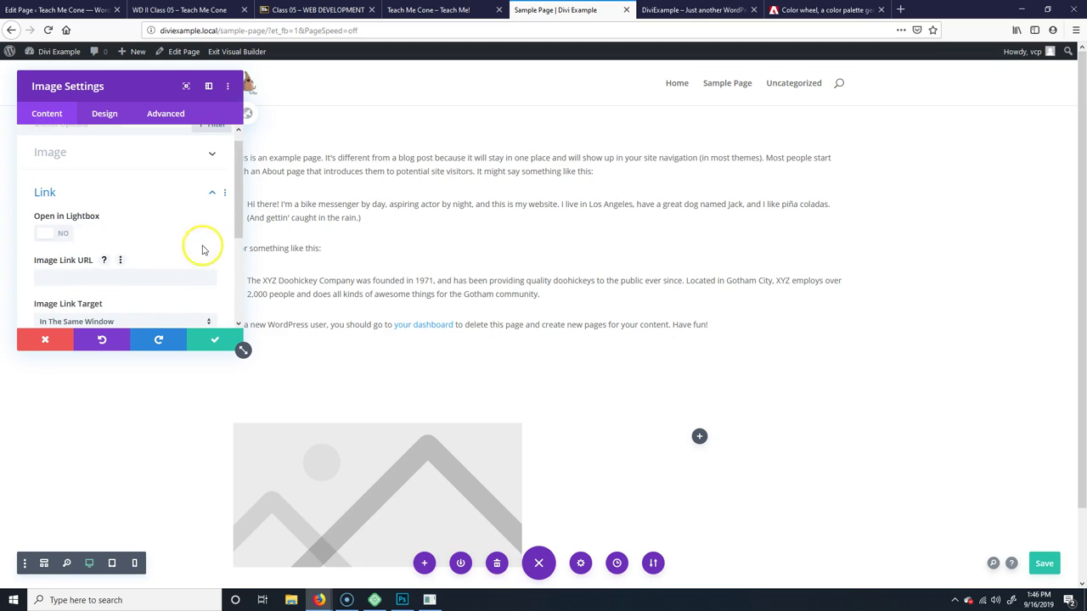
pyautogui.click(202, 338)
pyautogui.scroll(-2, 665, 430)
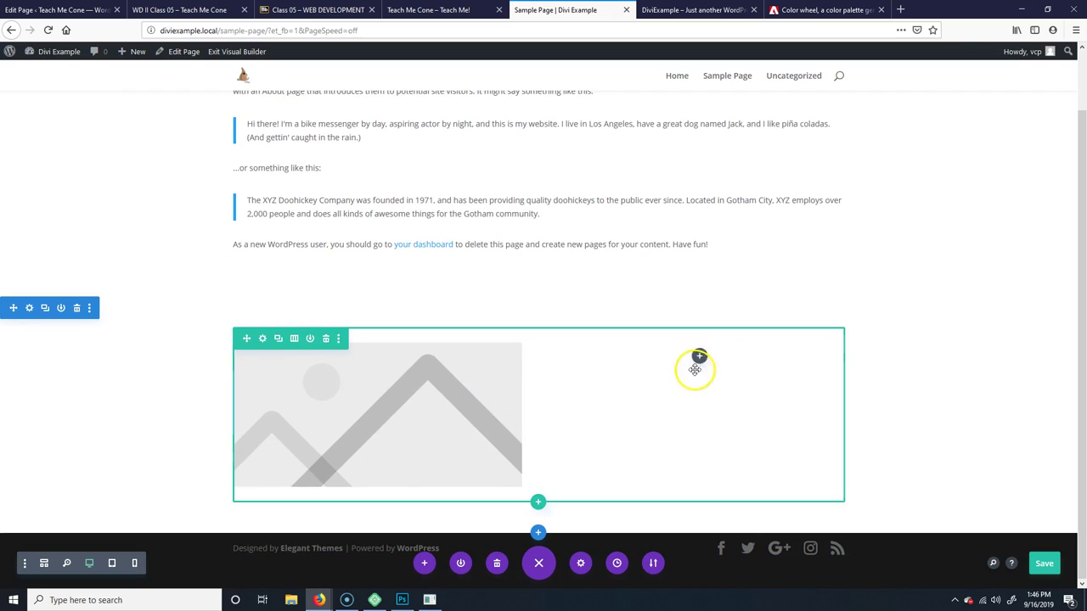
# Step: Add a Text module to the right column, enlarging its panel and trying then removing an olive background
pyautogui.click(700, 358)
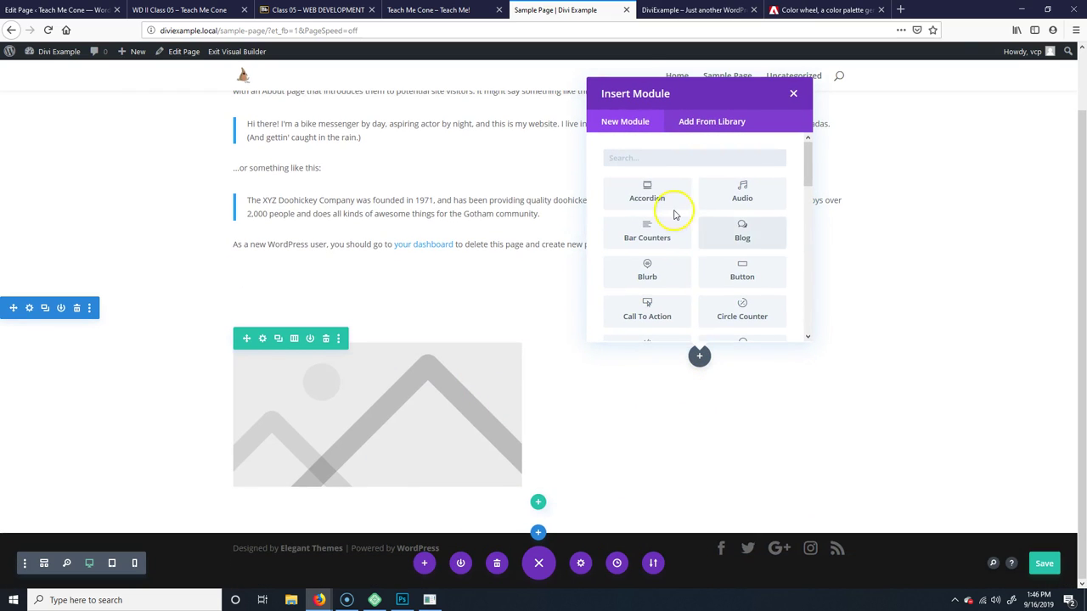
pyautogui.scroll(-3, 709, 299)
pyautogui.scroll(-5, 715, 296)
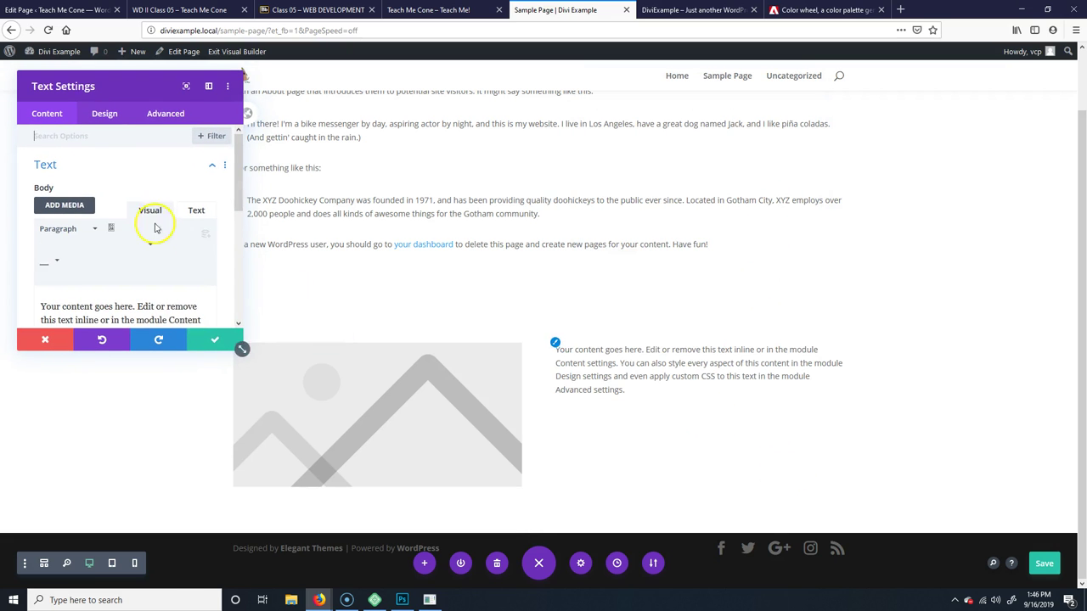
pyautogui.moveTo(244, 349); pyautogui.dragTo(305, 543)
pyautogui.click(106, 116)
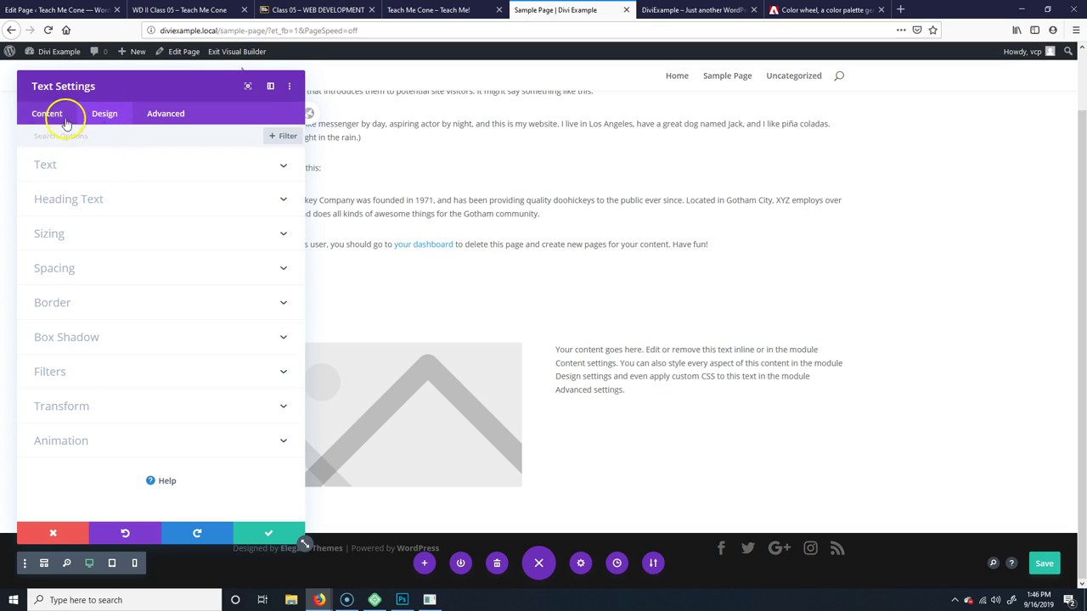
pyautogui.click(68, 114)
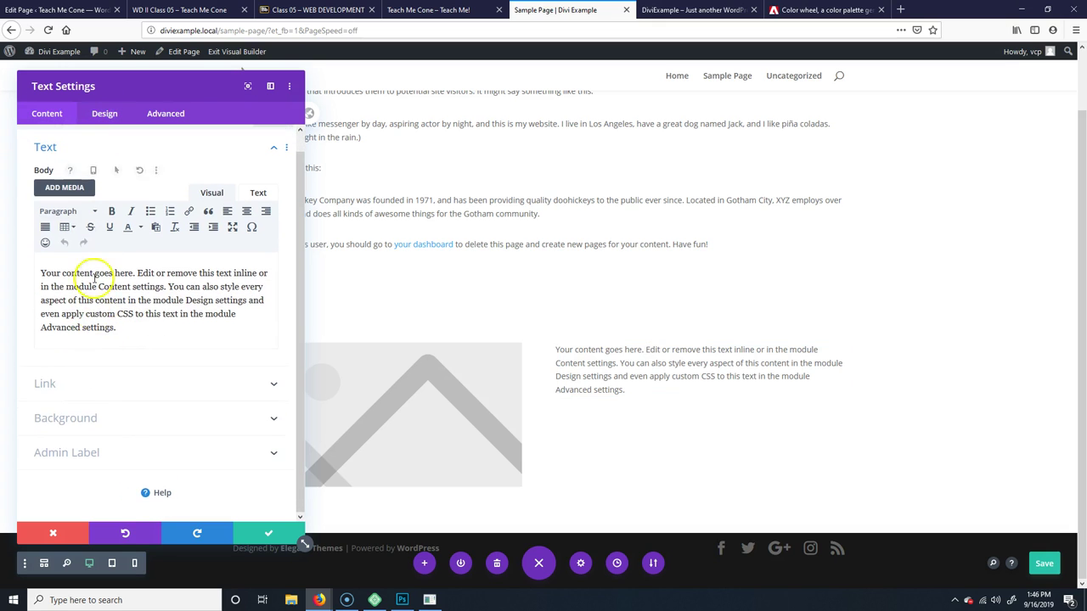
pyautogui.click(136, 419)
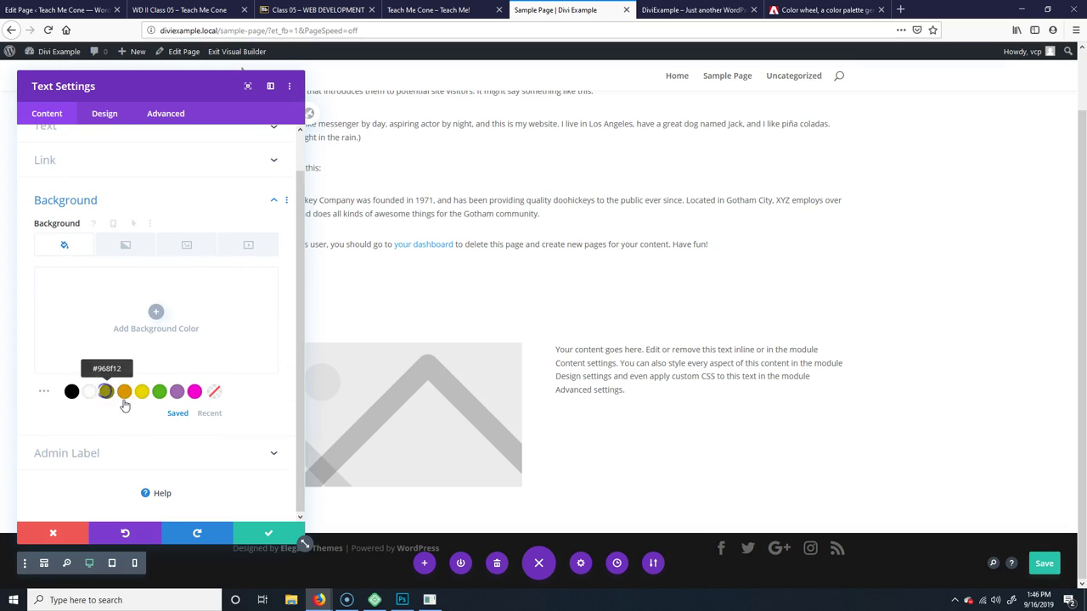
pyautogui.click(107, 392)
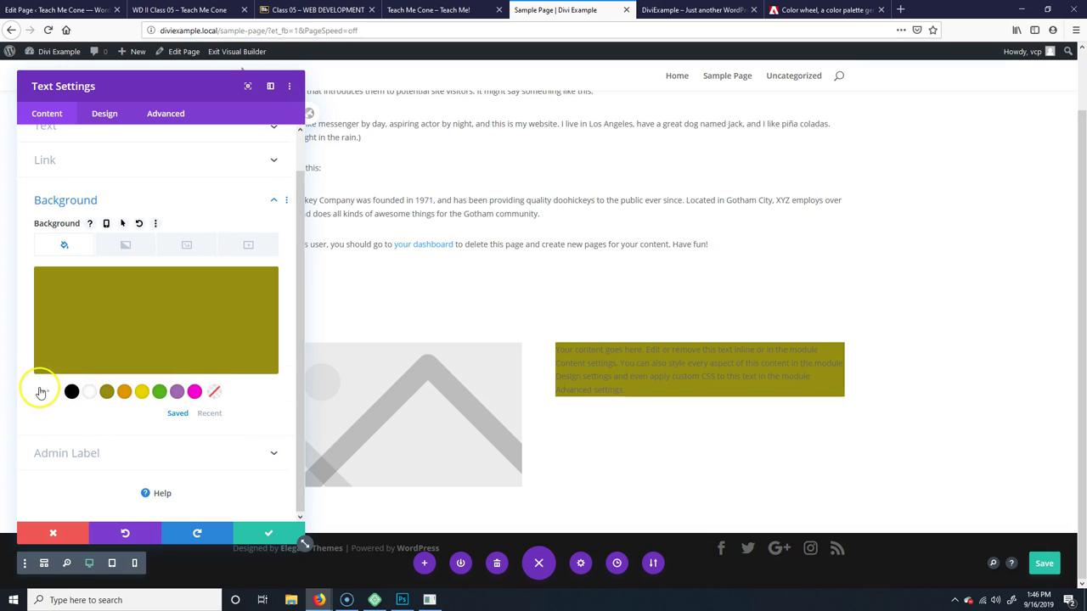
pyautogui.click(108, 393)
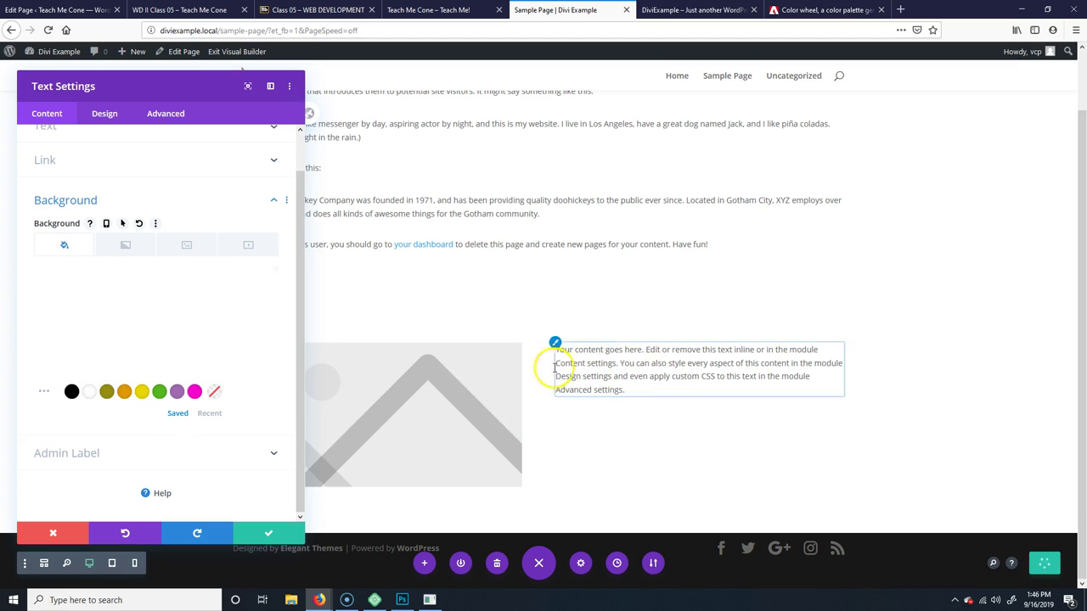
# Step: Browse the text block's Link, heading text, sizing and Advanced options, then save it unchanged
pyautogui.scroll(1, 127, 348)
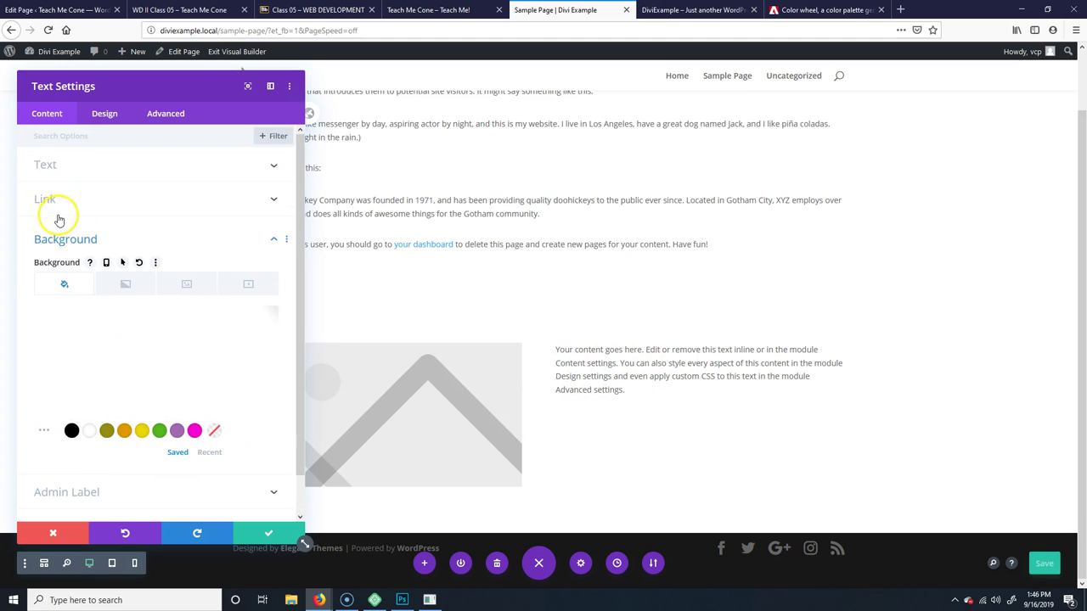
pyautogui.click(79, 198)
pyautogui.click(103, 114)
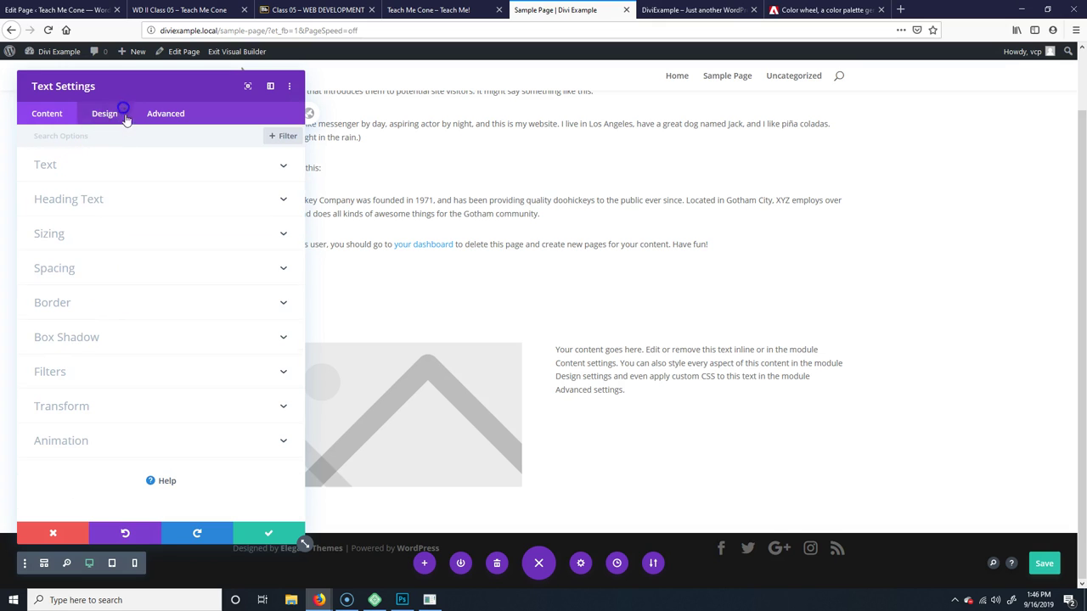
pyautogui.click(99, 203)
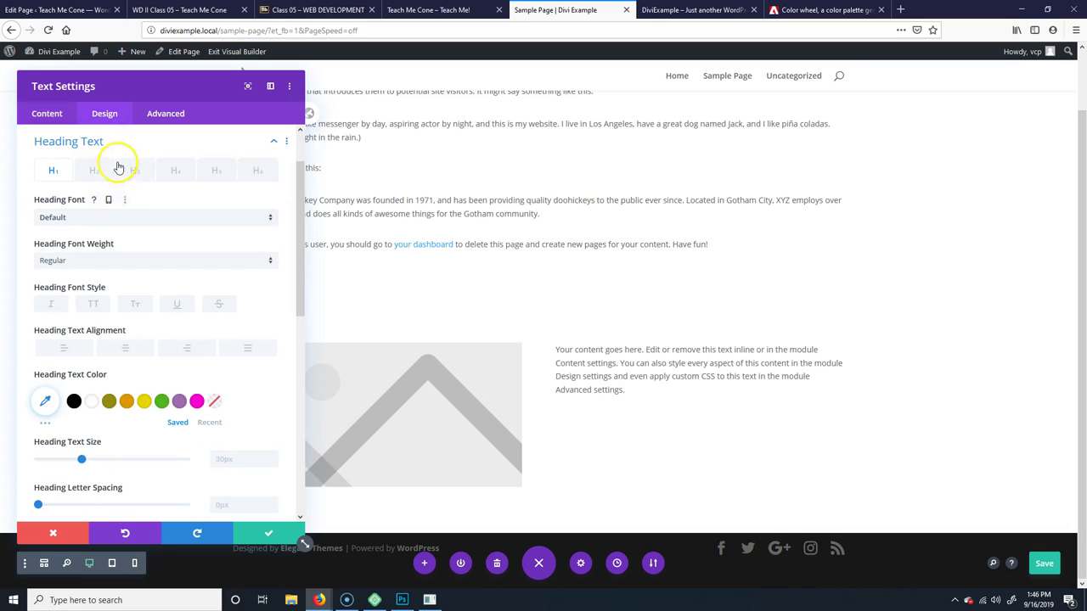
pyautogui.click(85, 143)
pyautogui.click(76, 235)
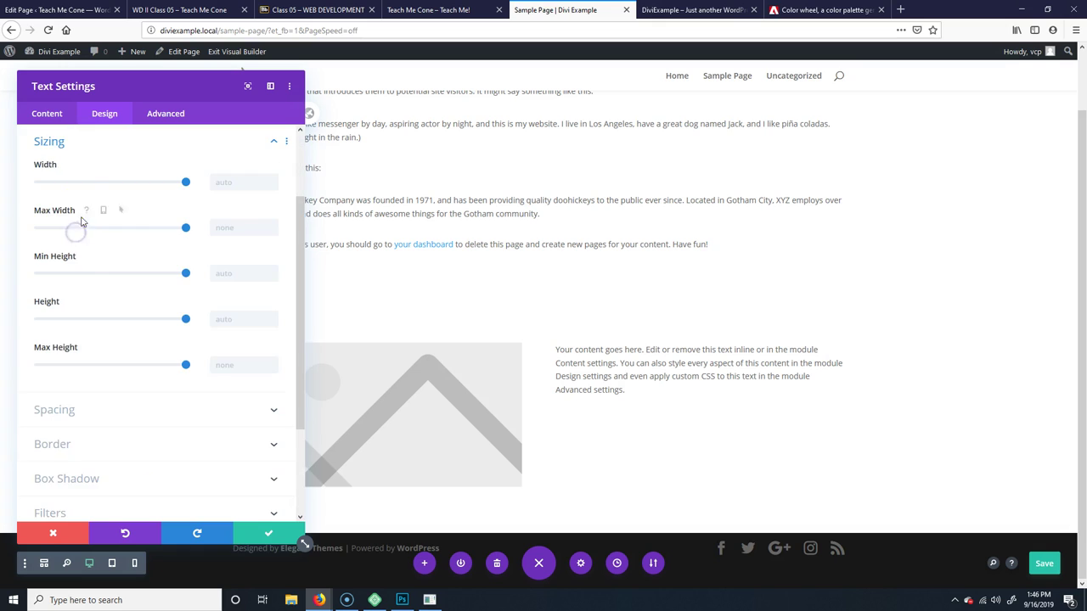
pyautogui.click(59, 146)
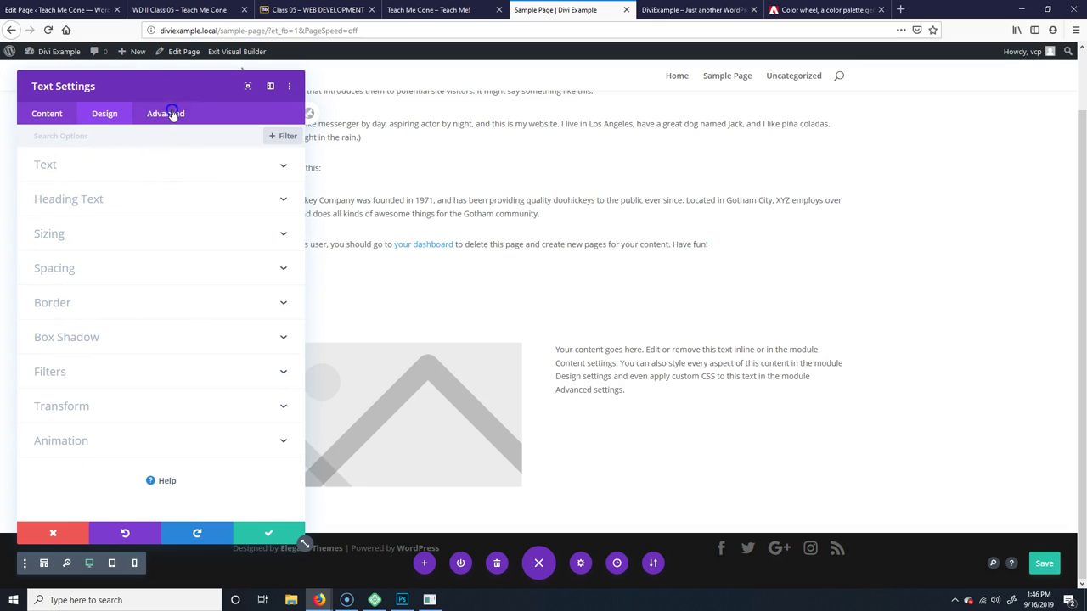
pyautogui.click(171, 114)
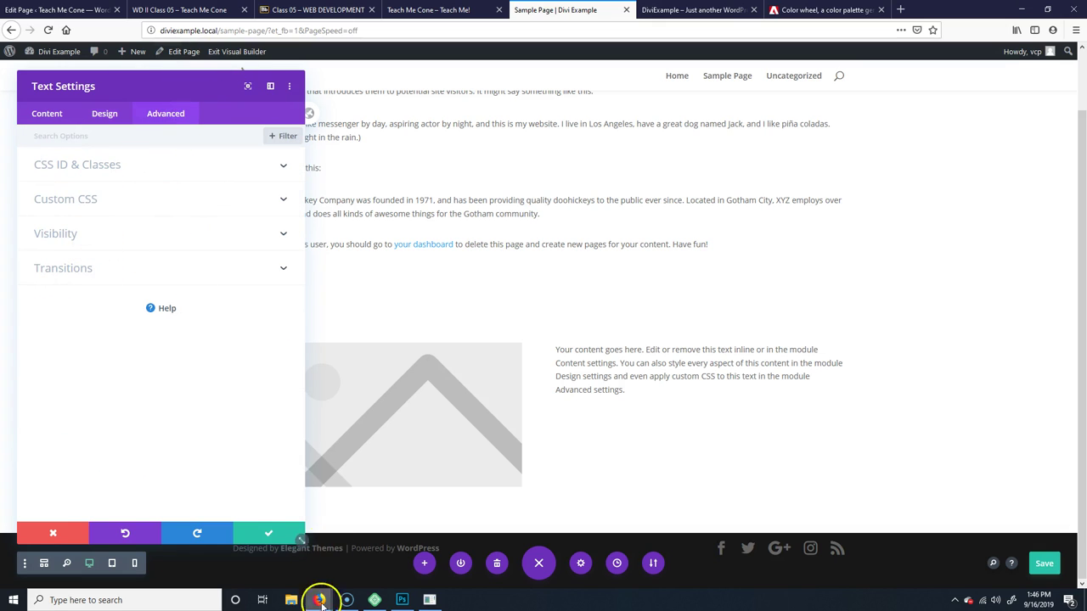
pyautogui.click(276, 534)
# Step: Add a four-column row below the image row
pyautogui.moveTo(422, 401)
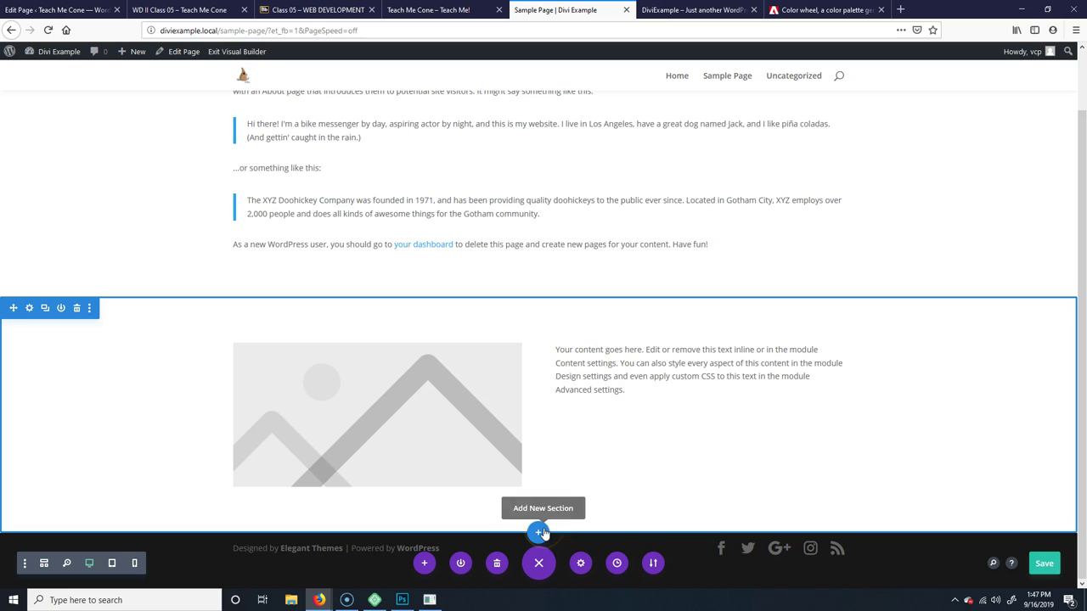
pyautogui.moveTo(654, 388)
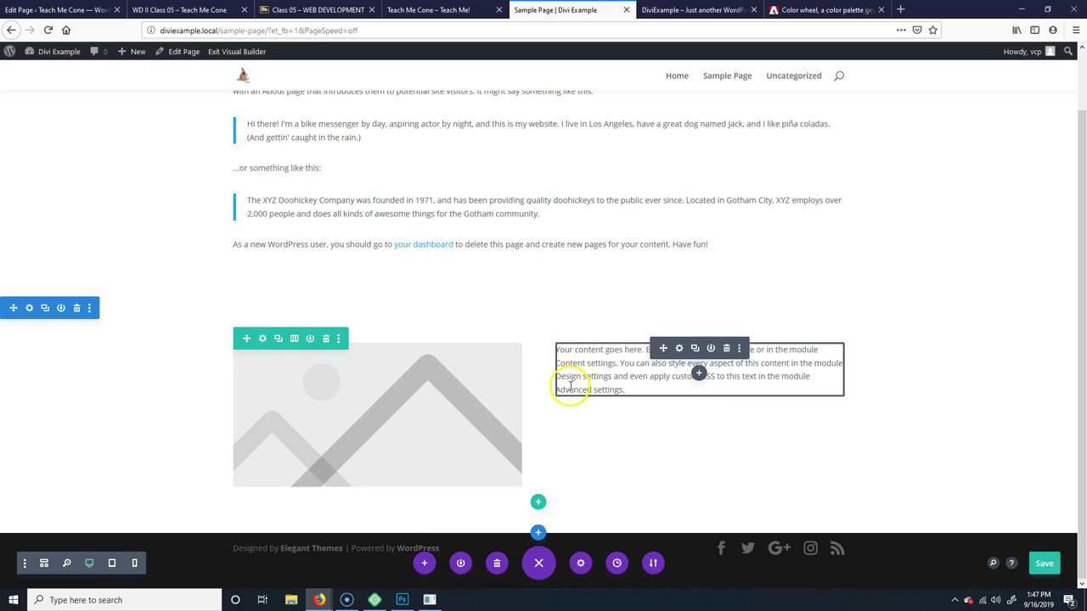
pyautogui.click(538, 503)
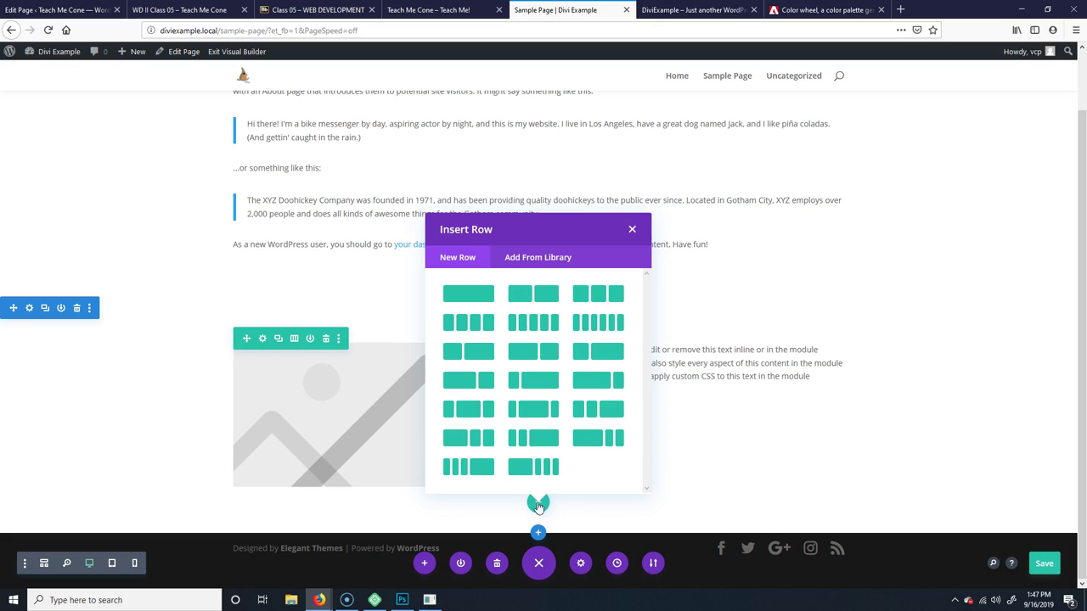
pyautogui.click(486, 325)
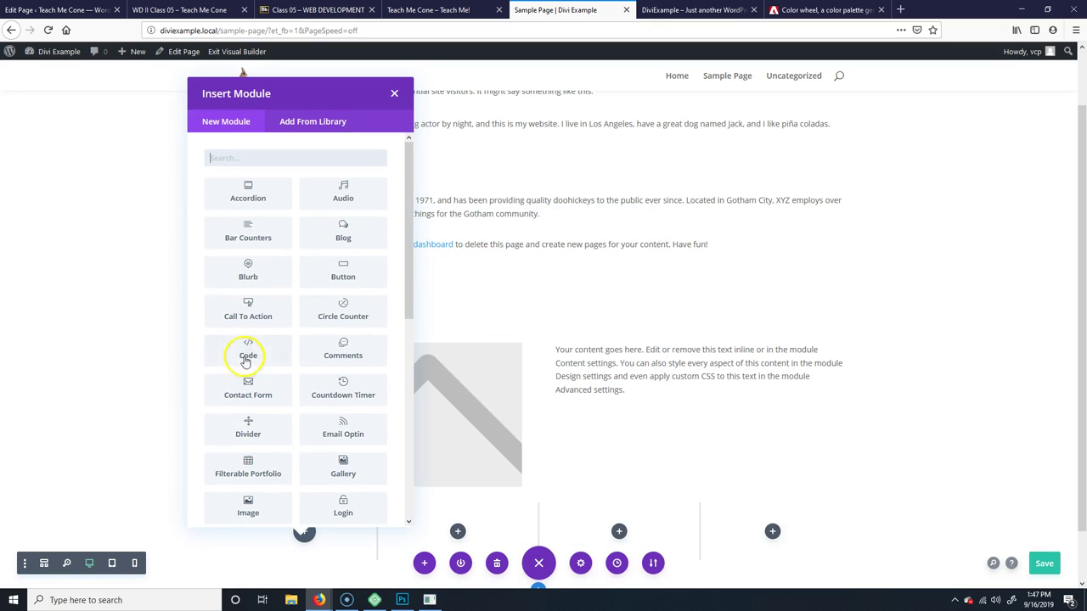
pyautogui.scroll(-5, 311, 442)
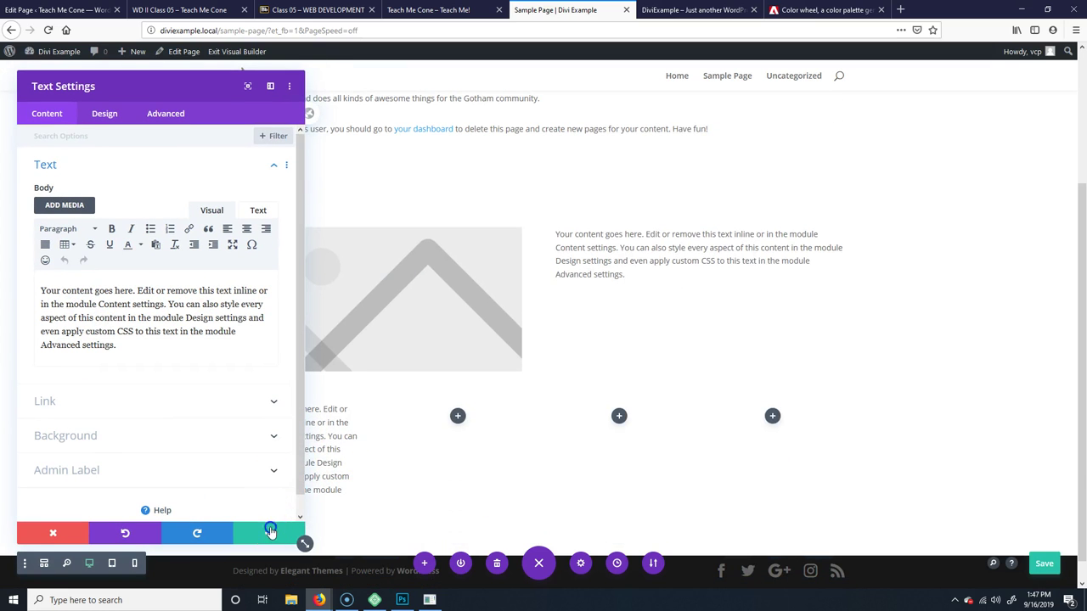
# Step: Insert a default Text module in the new row and move it into the first column
pyautogui.click(458, 416)
pyautogui.scroll(-5, 535, 314)
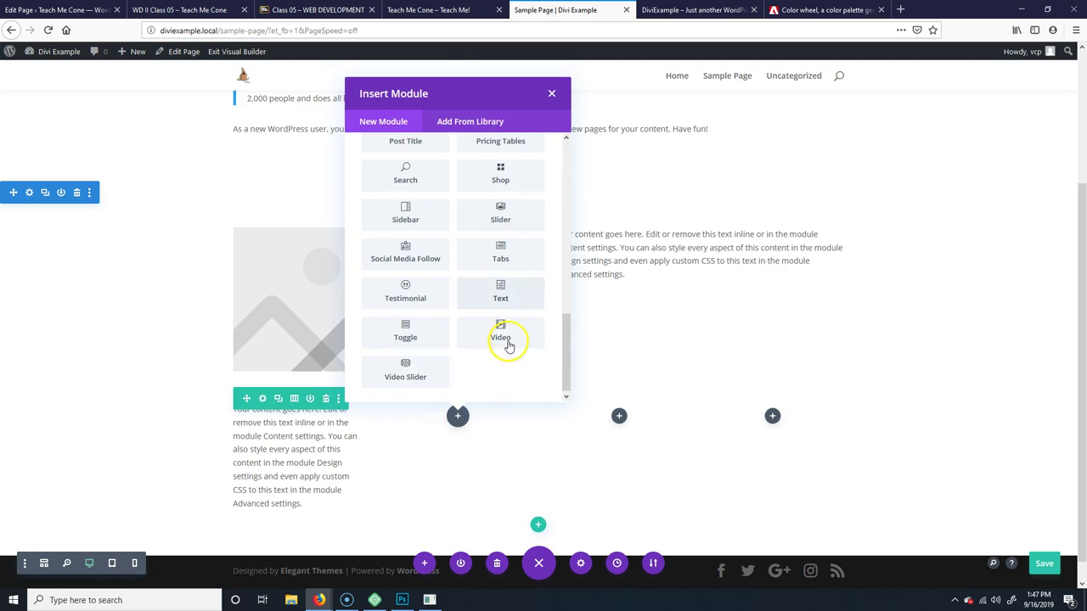
pyautogui.click(504, 294)
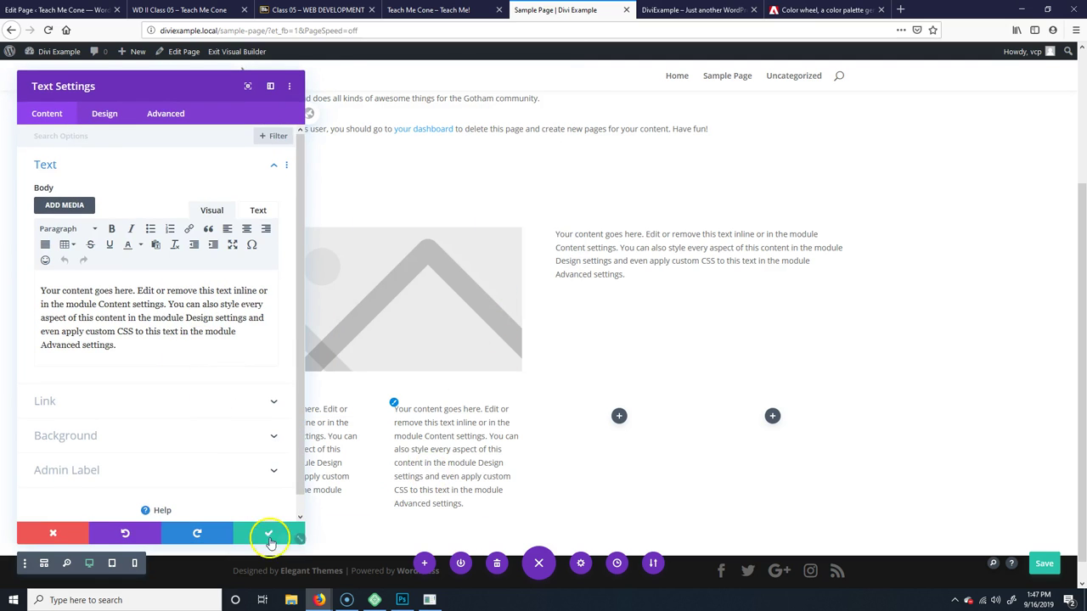
pyautogui.click(271, 535)
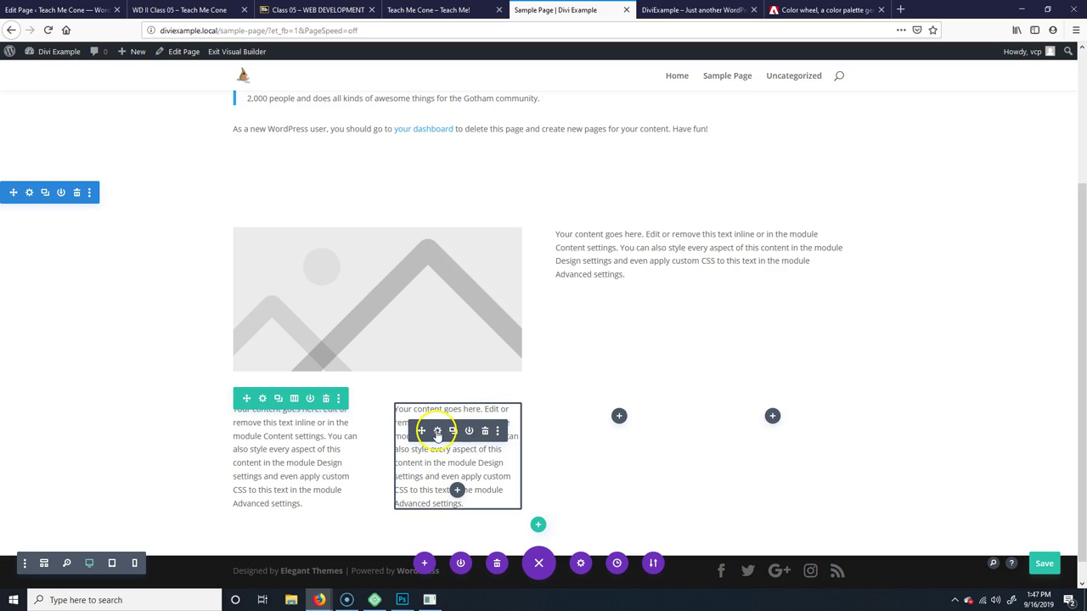
pyautogui.moveTo(437, 431); pyautogui.dragTo(274, 460)
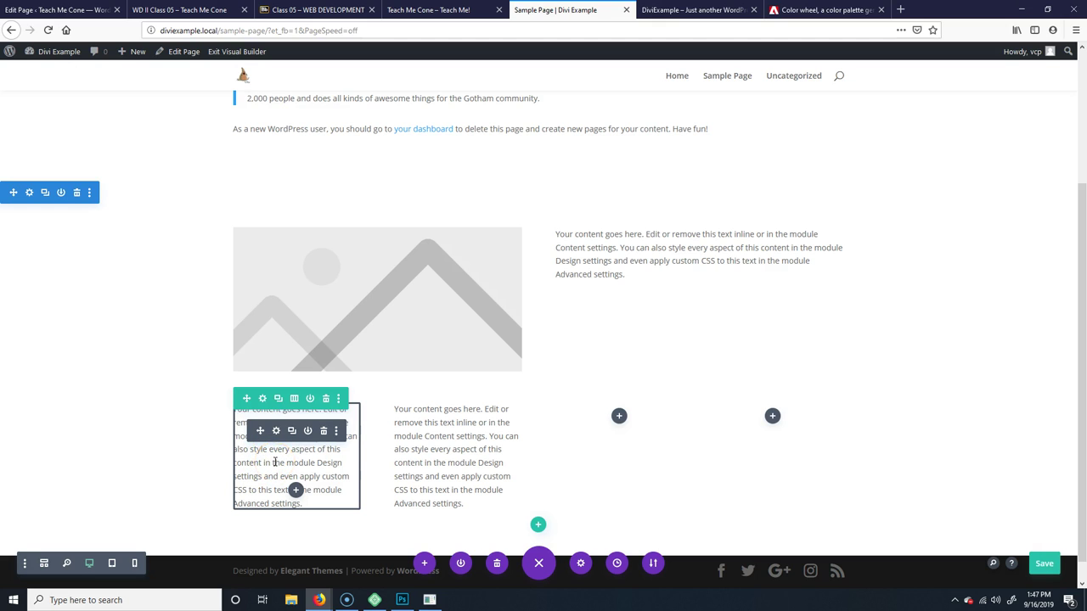
pyautogui.click(276, 431)
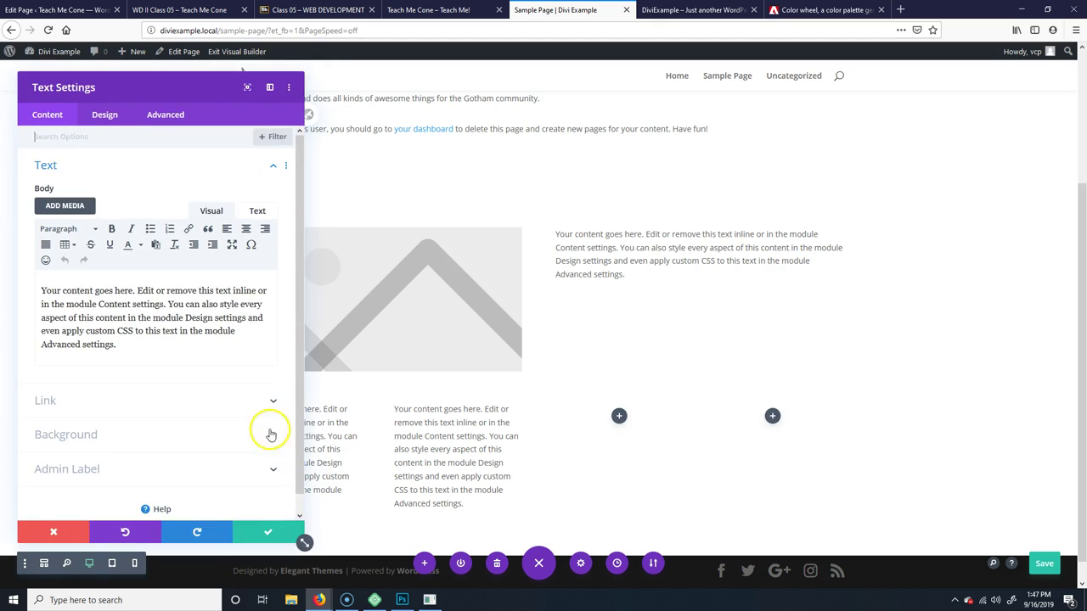
pyautogui.moveTo(41, 281); pyautogui.dragTo(222, 353)
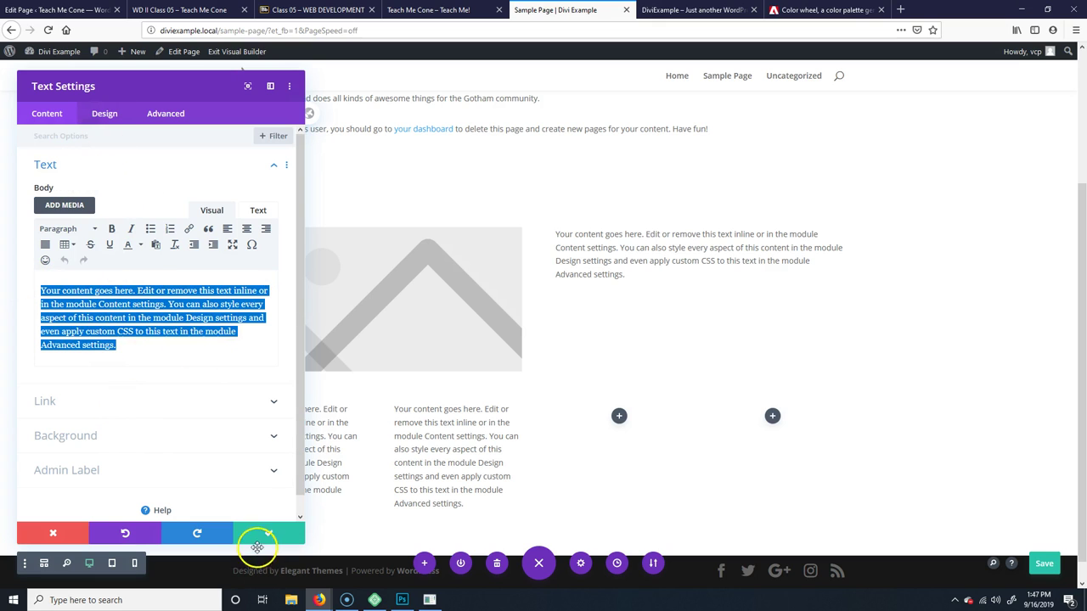
pyautogui.click(270, 536)
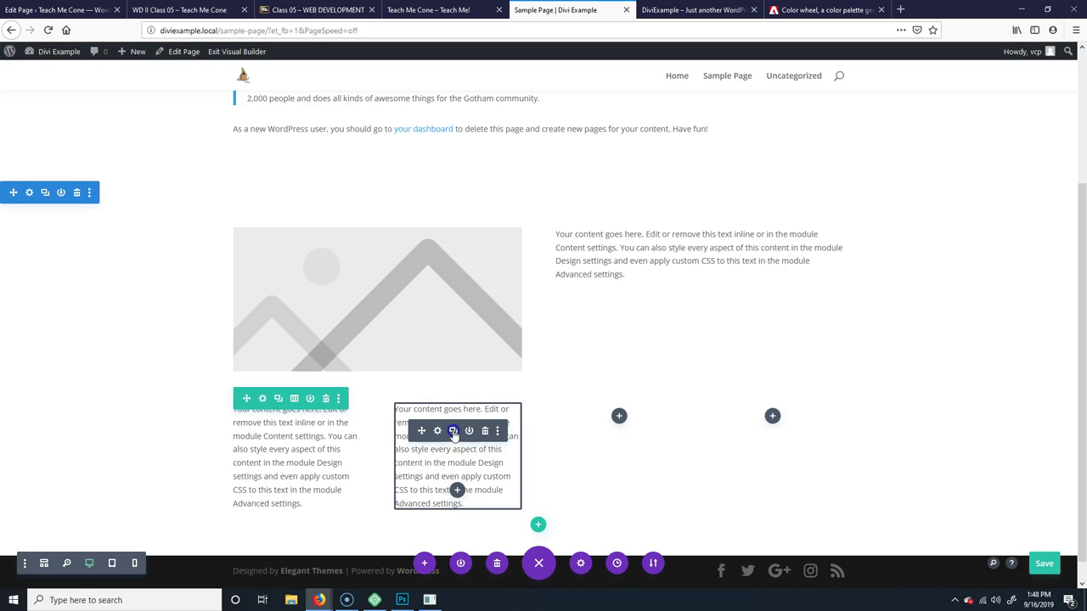
# Step: Duplicate the Text module into the second and third columns, leaving the fourth column empty
pyautogui.click(453, 434)
pyautogui.scroll(-3, 433, 525)
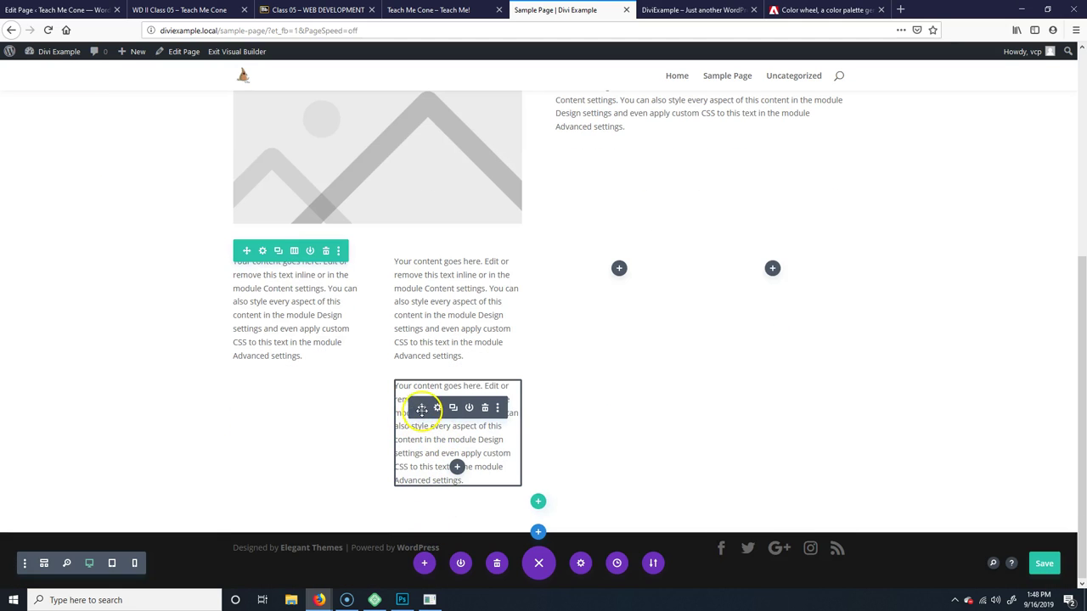
pyautogui.moveTo(422, 407); pyautogui.dragTo(619, 407)
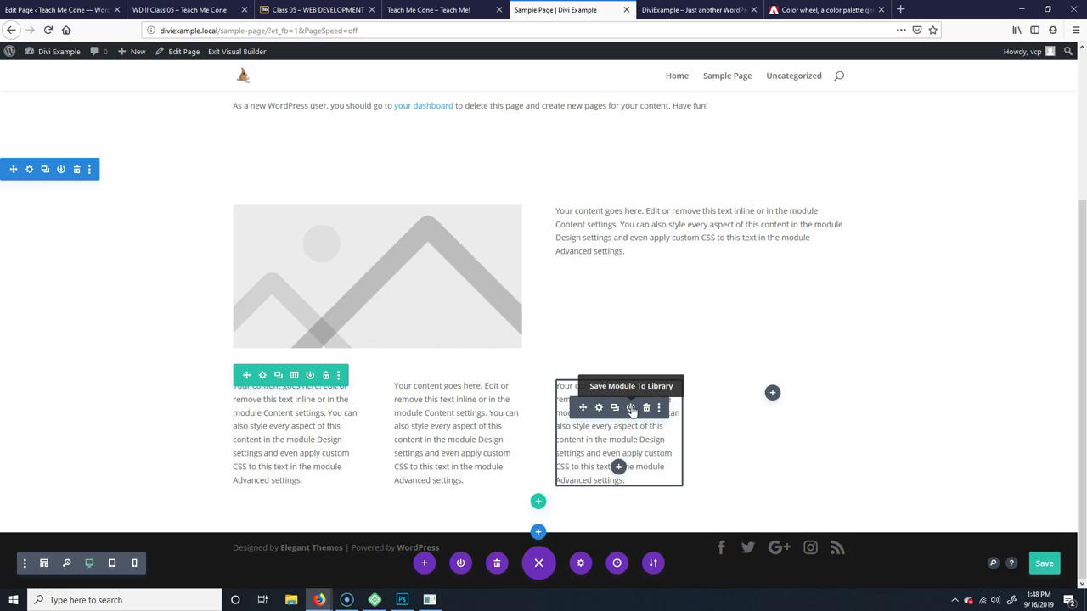
pyautogui.click(627, 415)
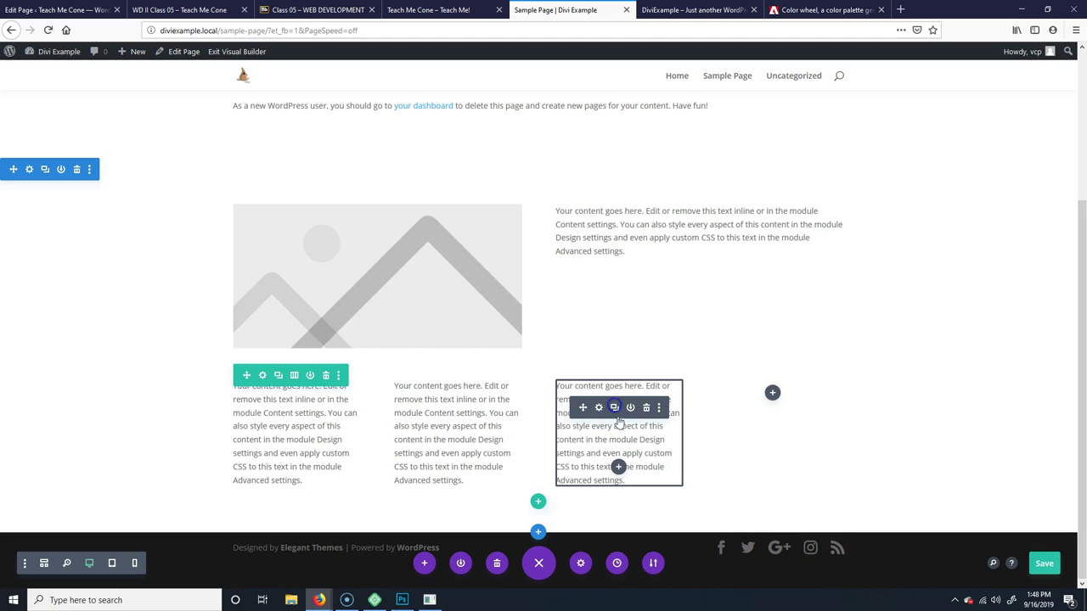
pyautogui.click(613, 467)
pyautogui.scroll(-2, 619, 458)
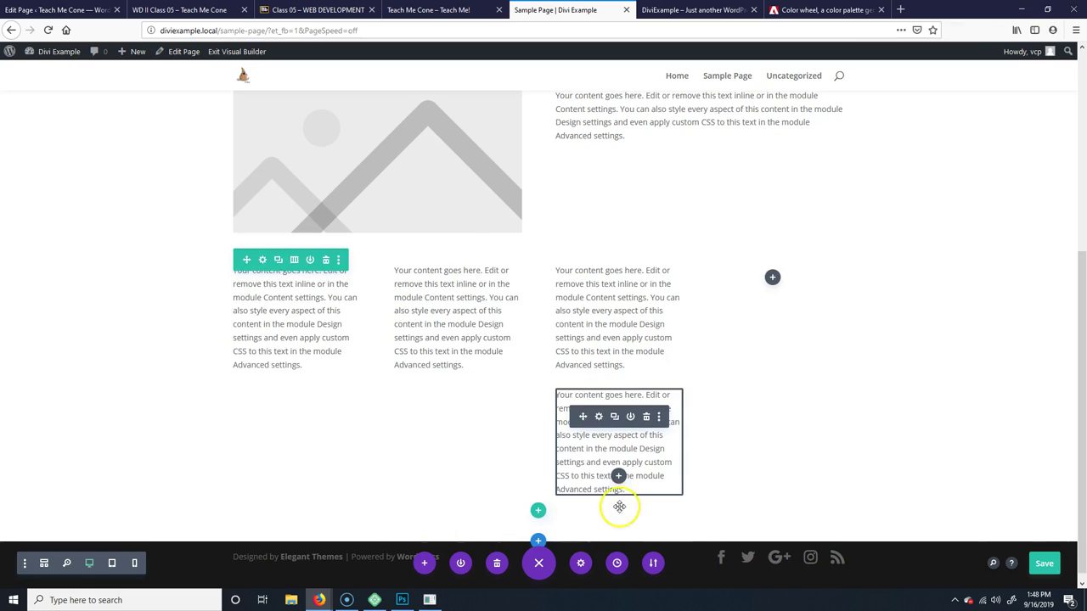
pyautogui.click(649, 419)
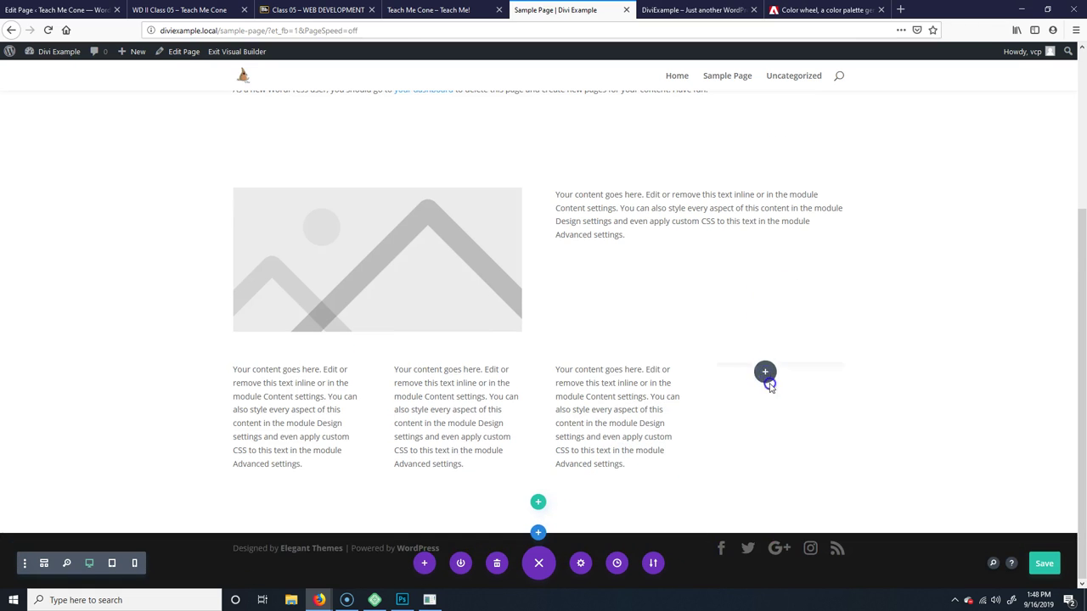
pyautogui.click(763, 420)
pyautogui.moveTo(767, 423); pyautogui.dragTo(764, 405)
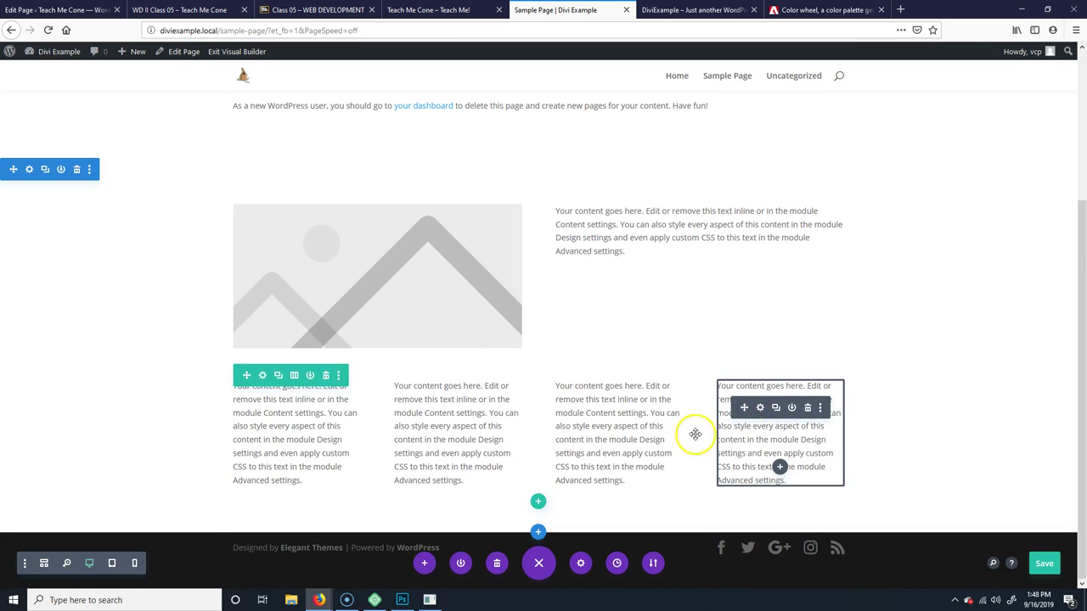
pyautogui.click(807, 410)
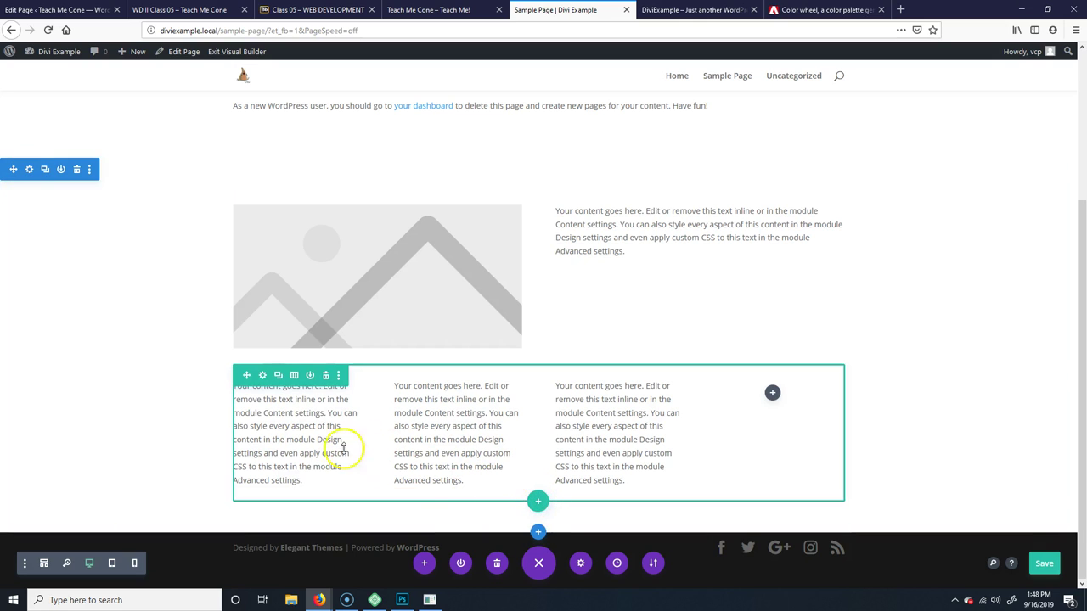
pyautogui.click(262, 376)
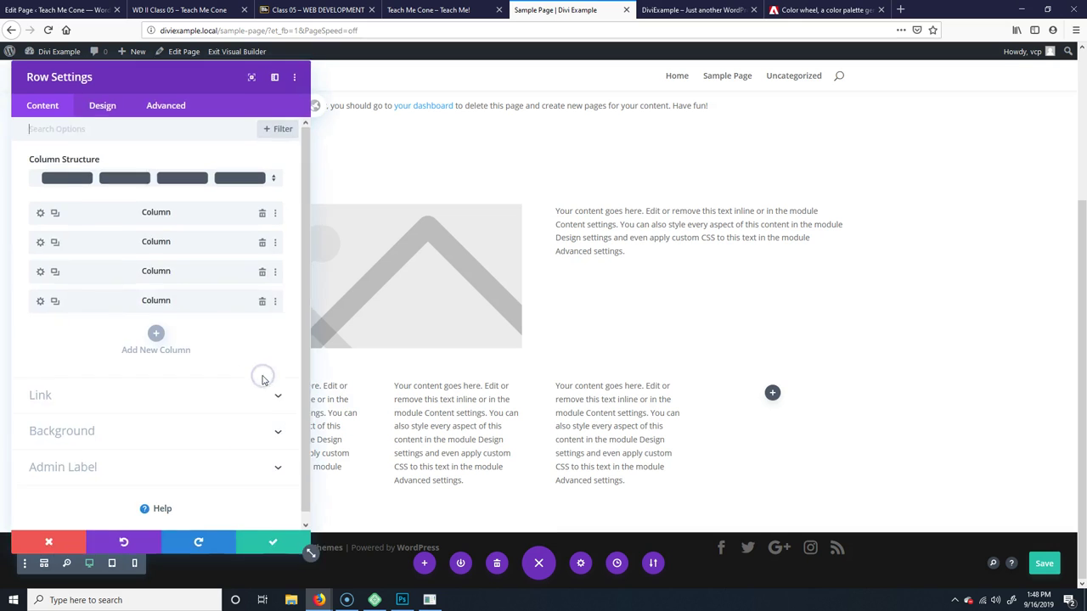
# Step: Delete the row's empty fourth column and save the three-column layout
pyautogui.click(258, 301)
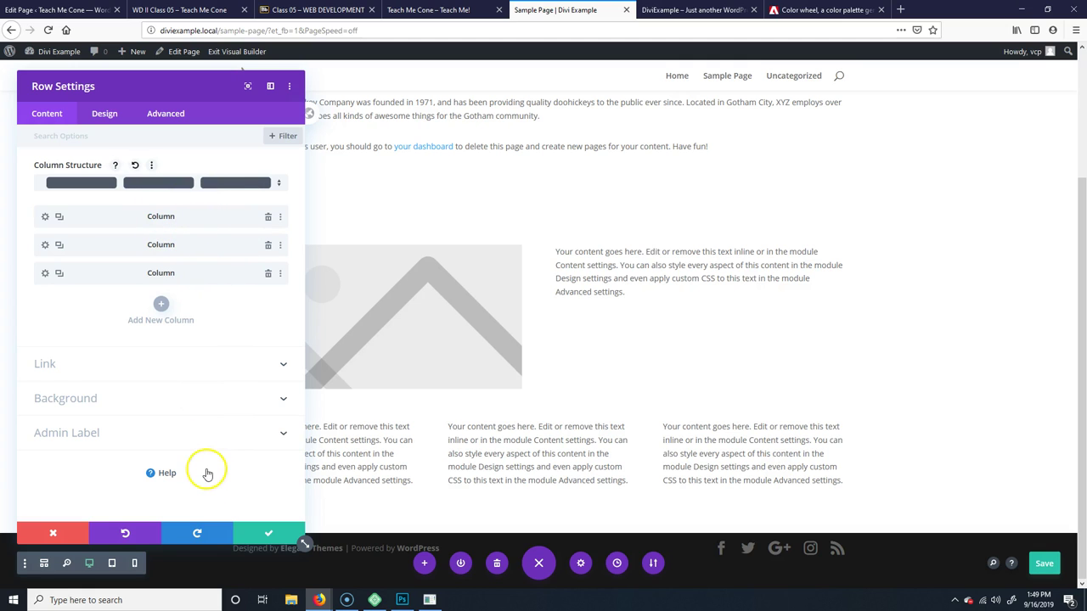
pyautogui.click(240, 541)
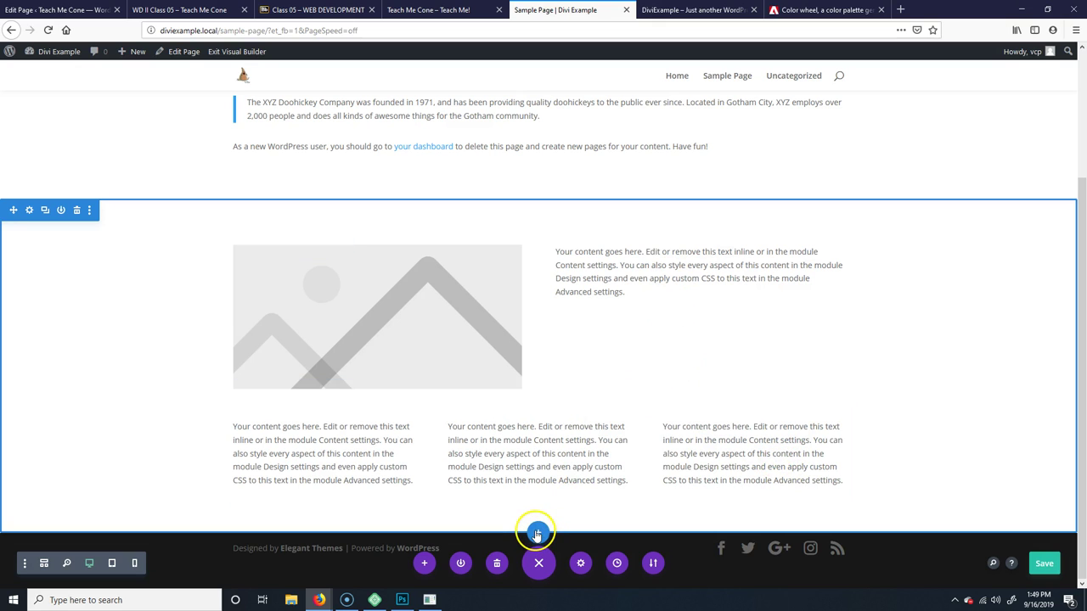
pyautogui.click(537, 533)
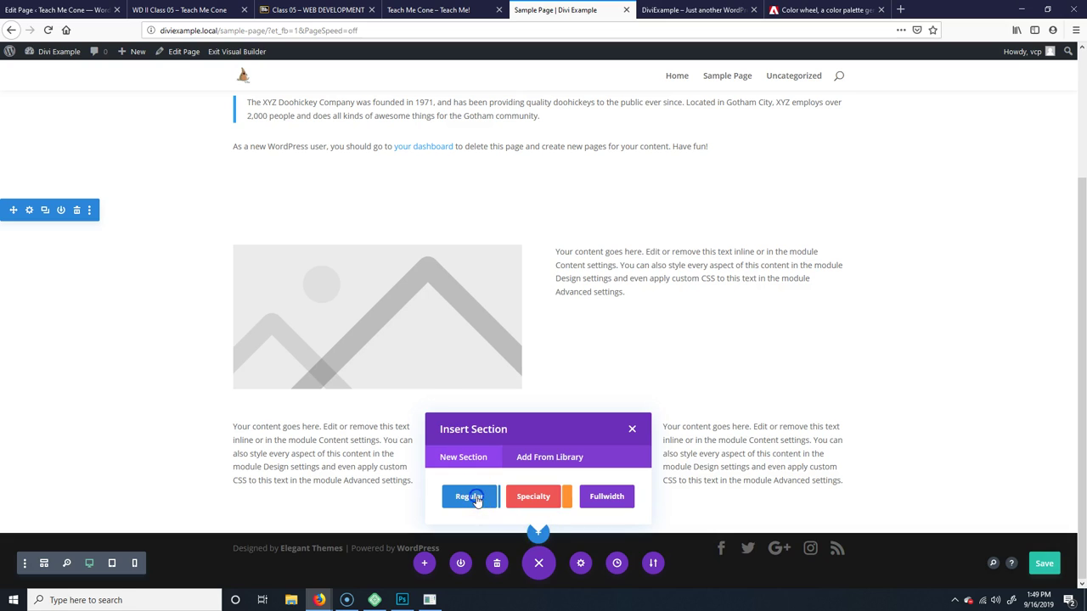
# Step: Add a Regular section with a two-column row and set its background to olive #968f12
pyautogui.click(469, 497)
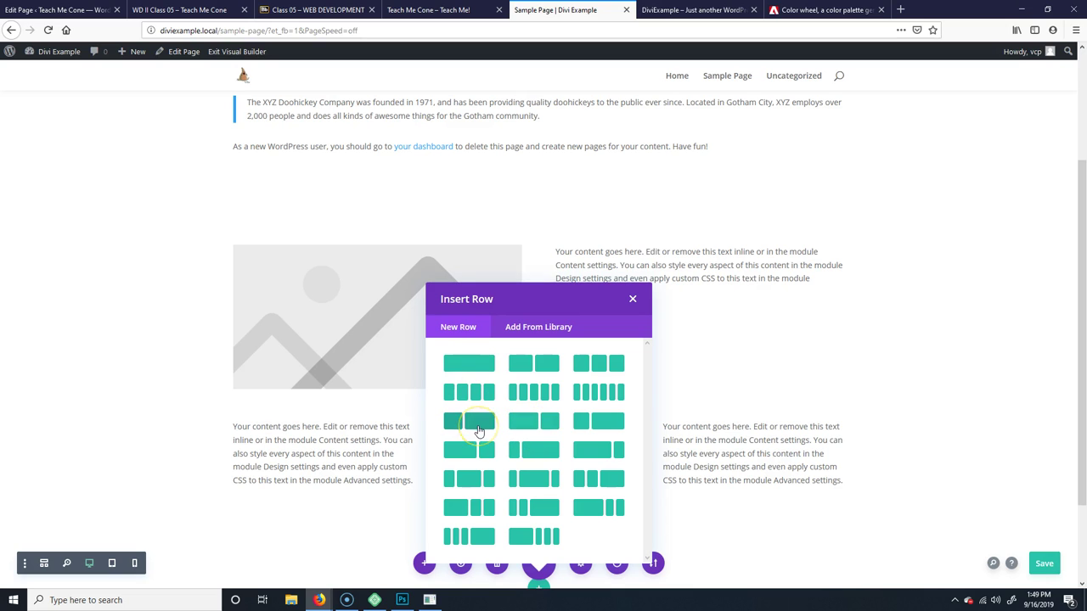
pyautogui.click(545, 429)
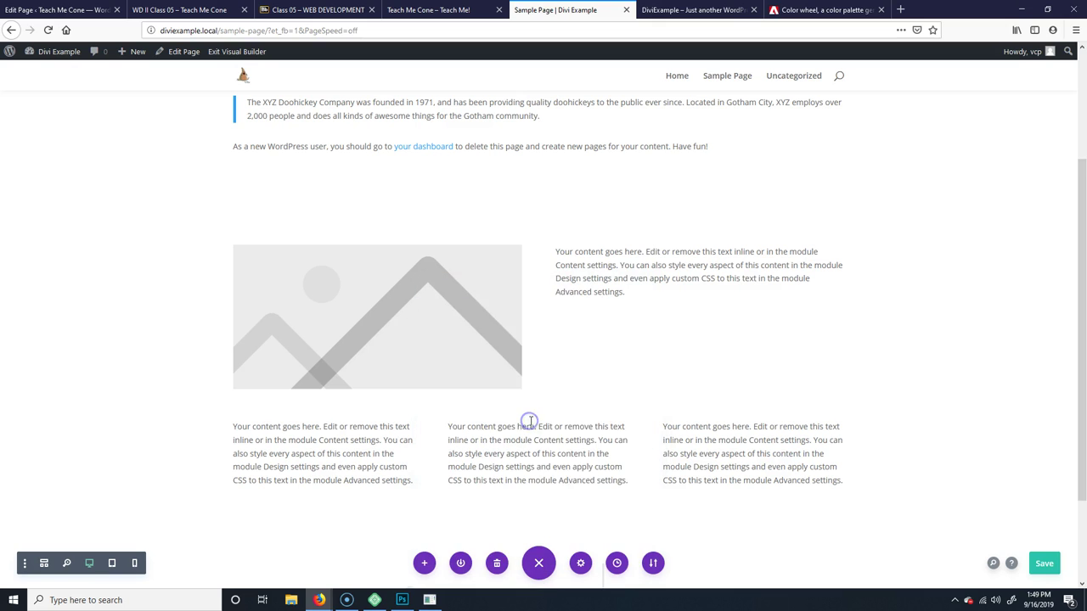
pyautogui.scroll(-3, 580, 492)
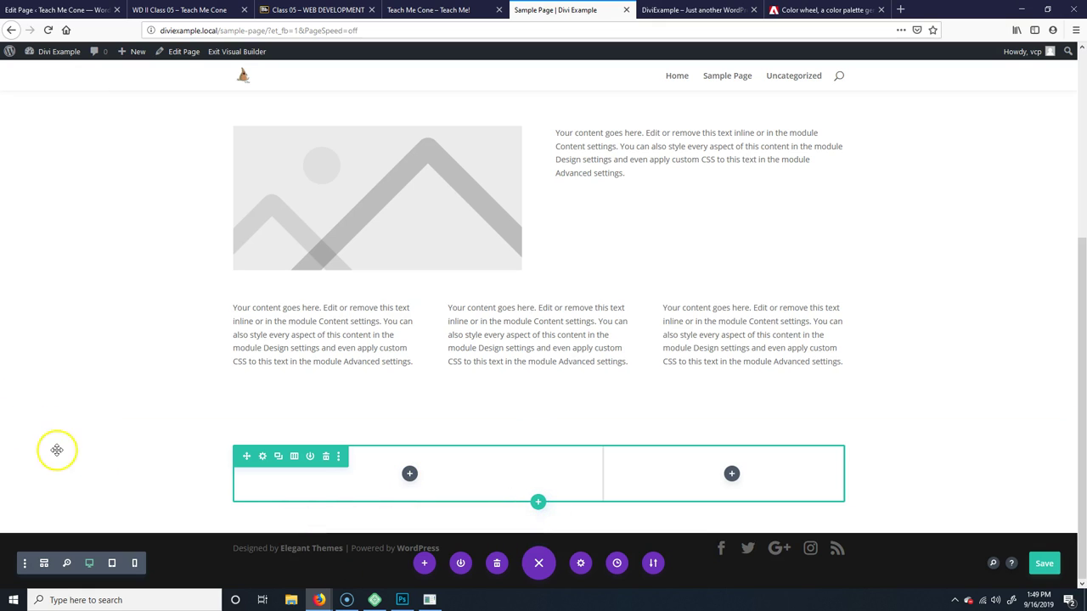
pyautogui.click(30, 427)
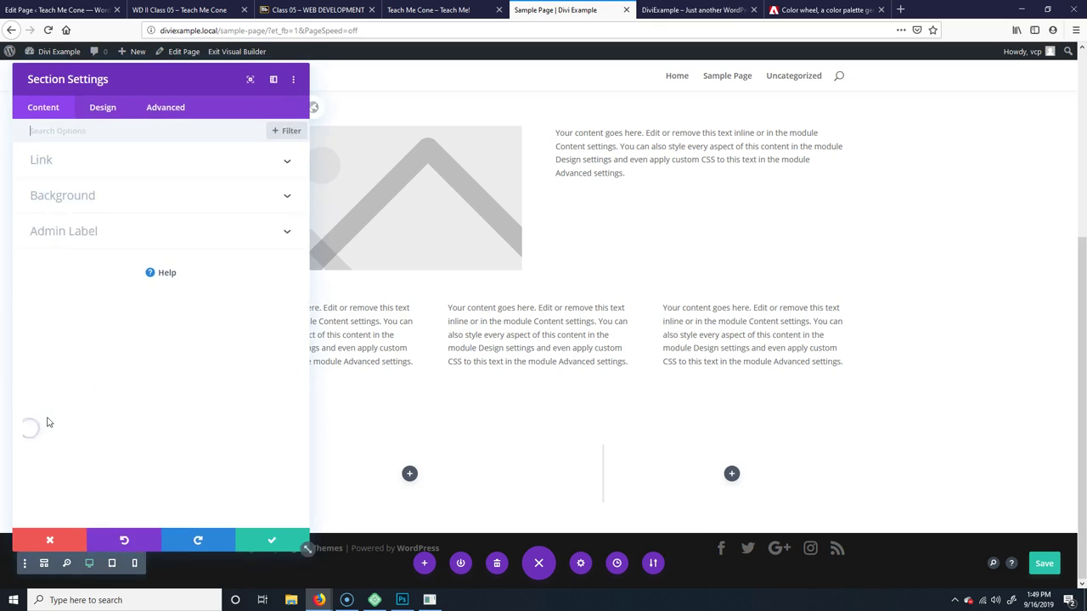
pyautogui.click(102, 212)
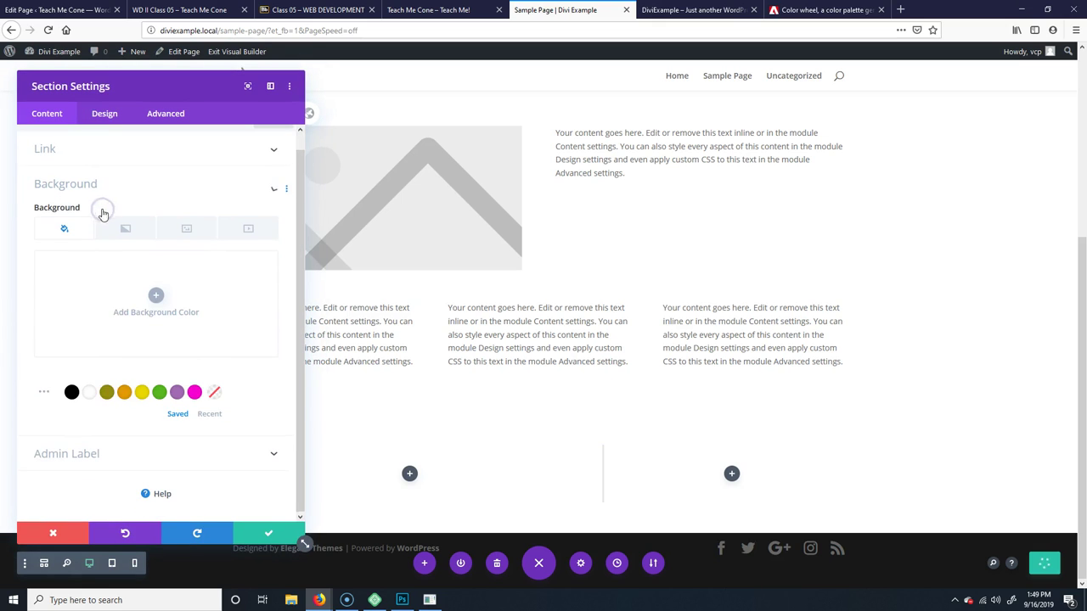
pyautogui.click(106, 393)
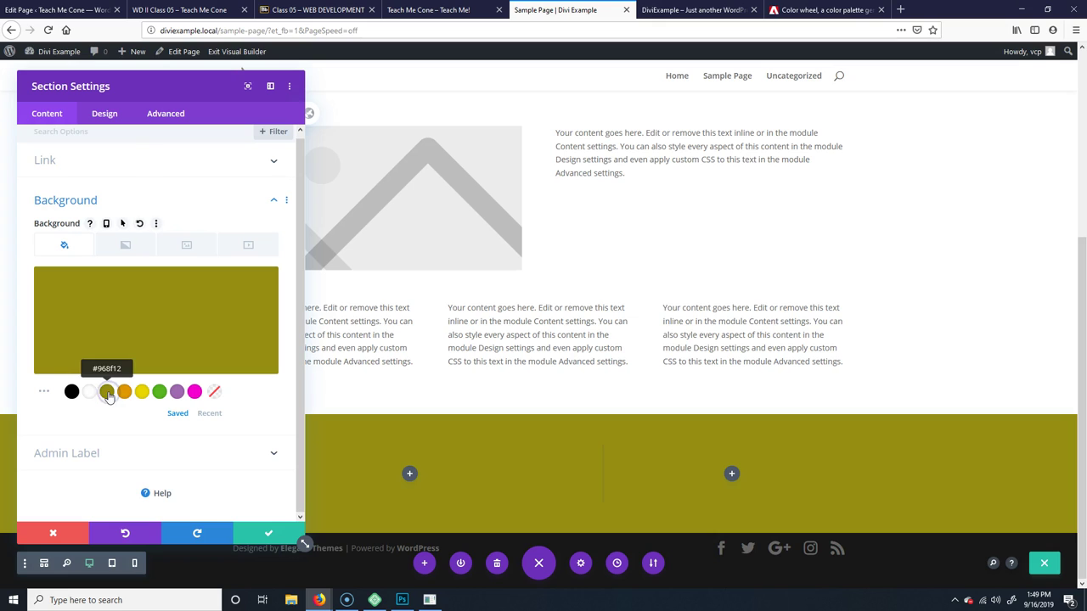
pyautogui.click(263, 532)
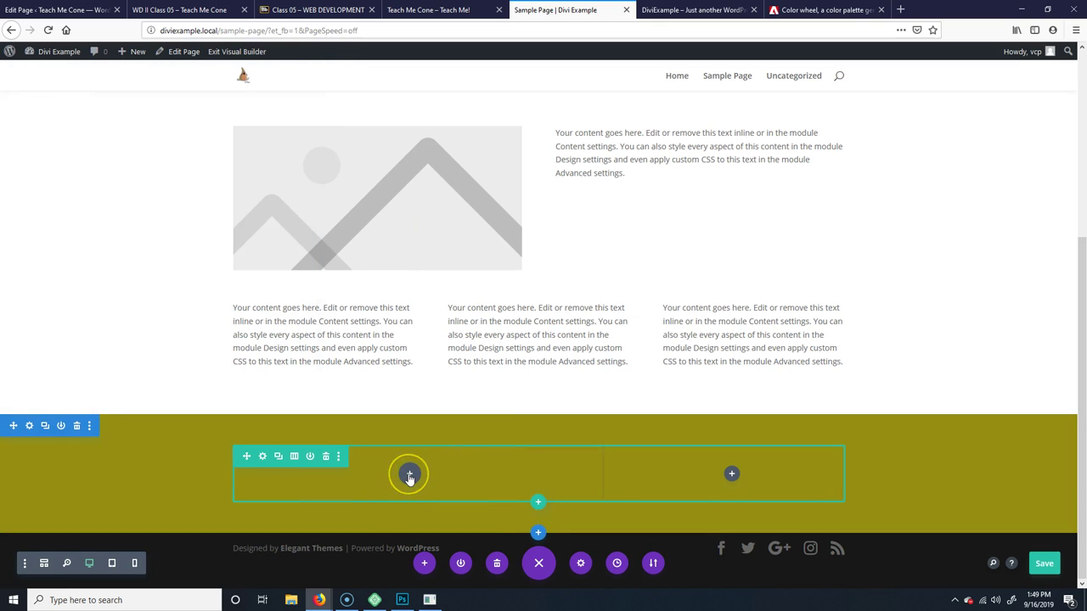
# Step: Place a 50% Bar Counter in the olive row's left column and a Click Here Button on the right
pyautogui.click(410, 476)
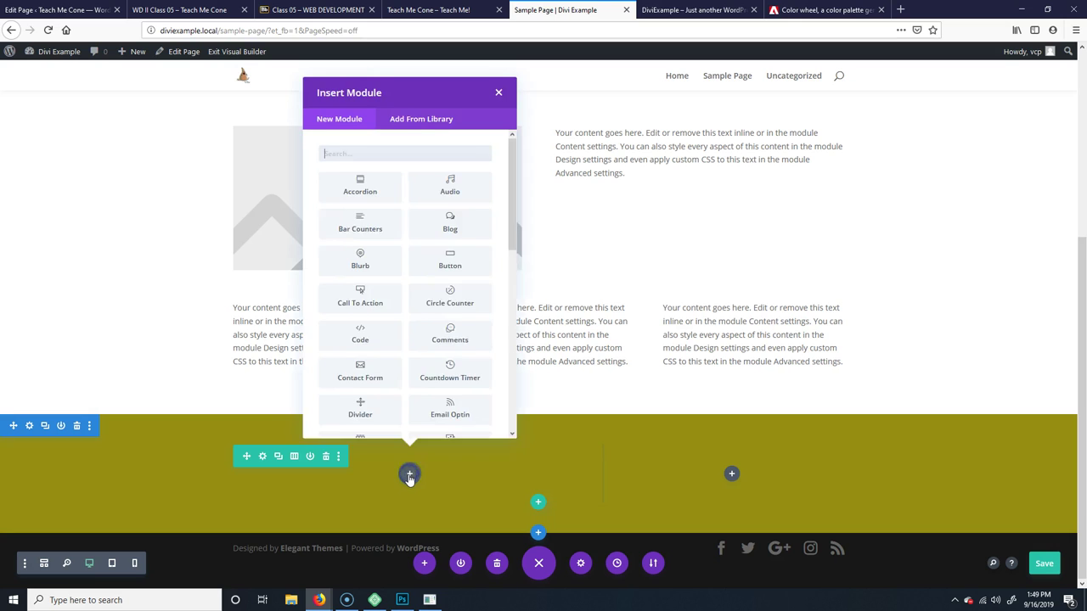
pyautogui.click(370, 233)
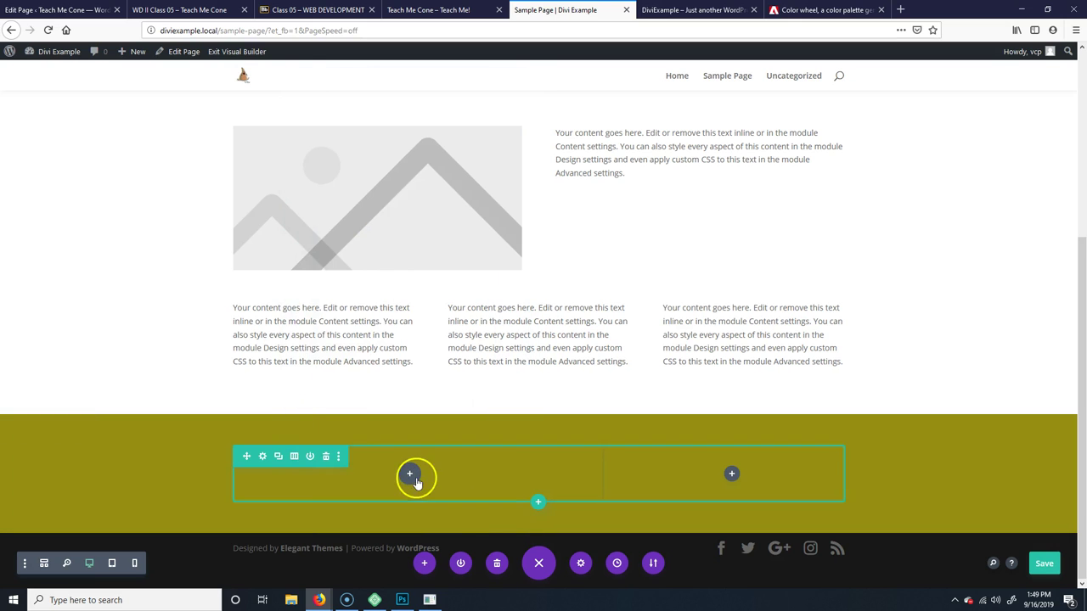
pyautogui.click(270, 537)
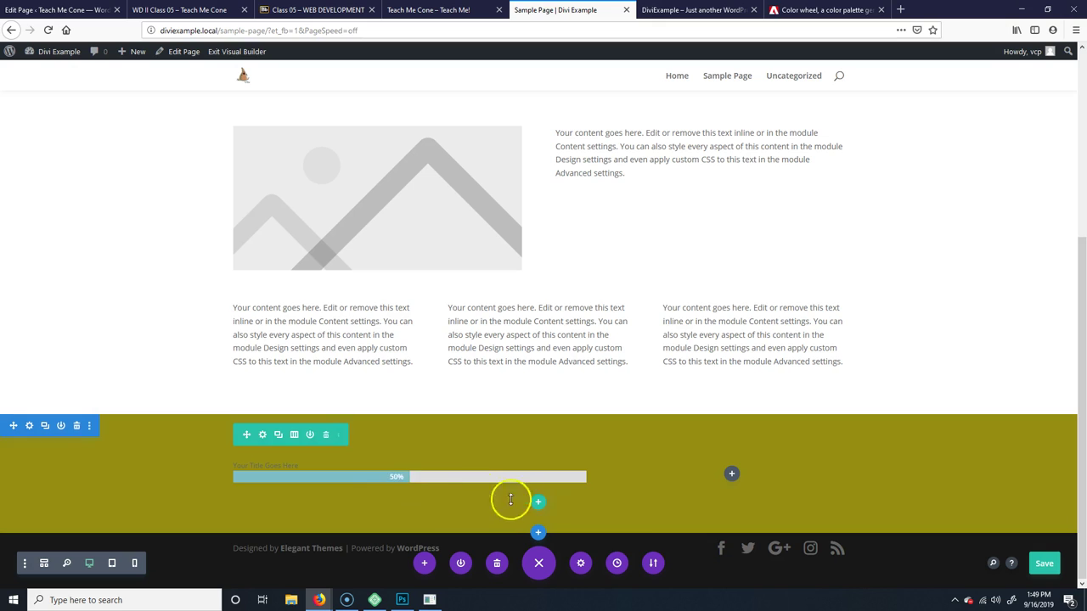
pyautogui.click(732, 476)
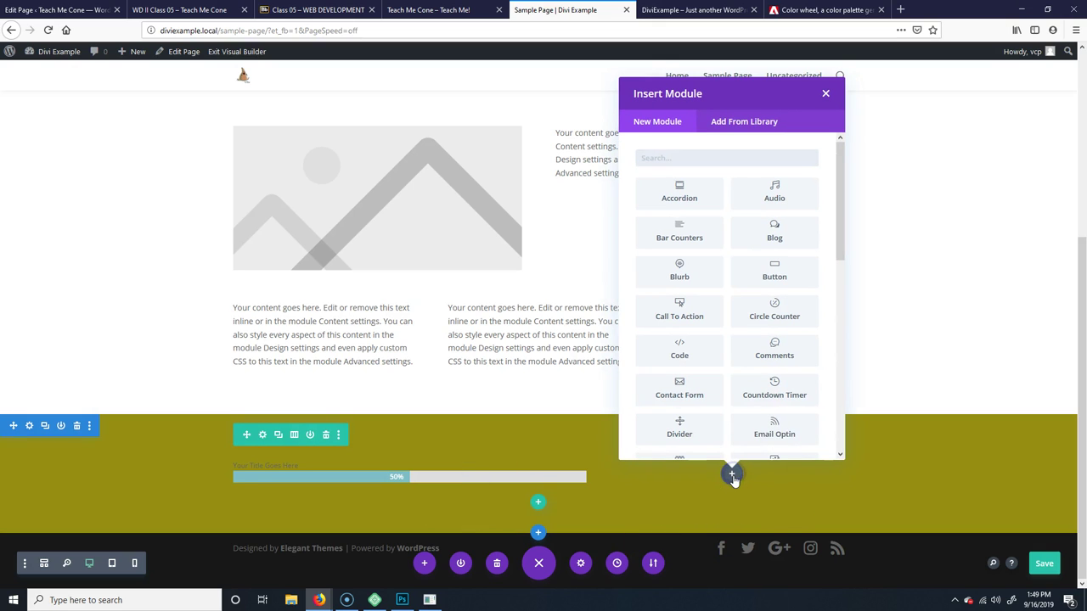
pyautogui.click(774, 271)
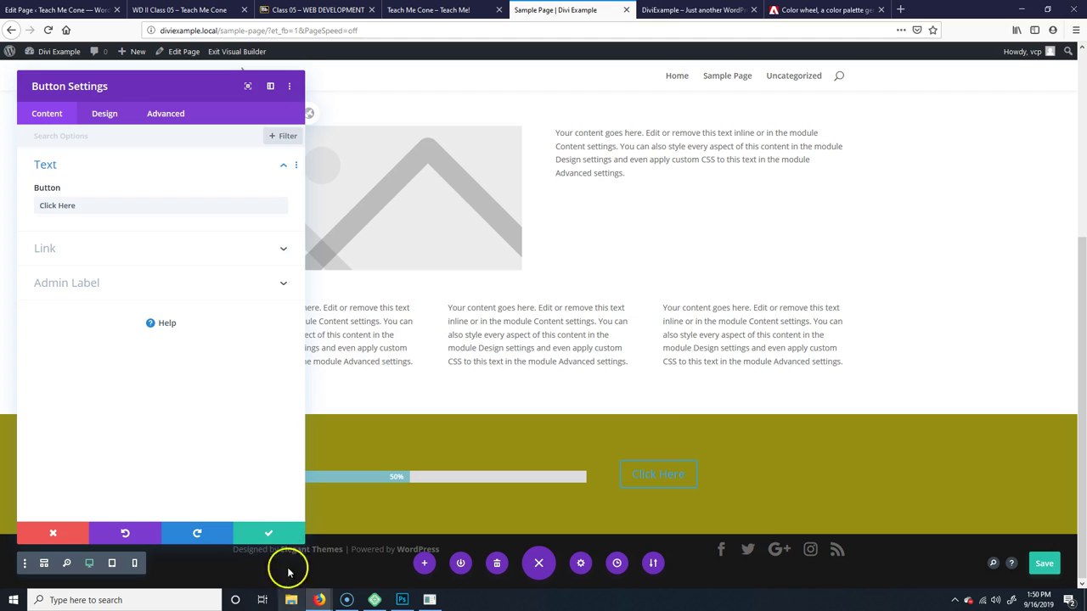
pyautogui.click(270, 535)
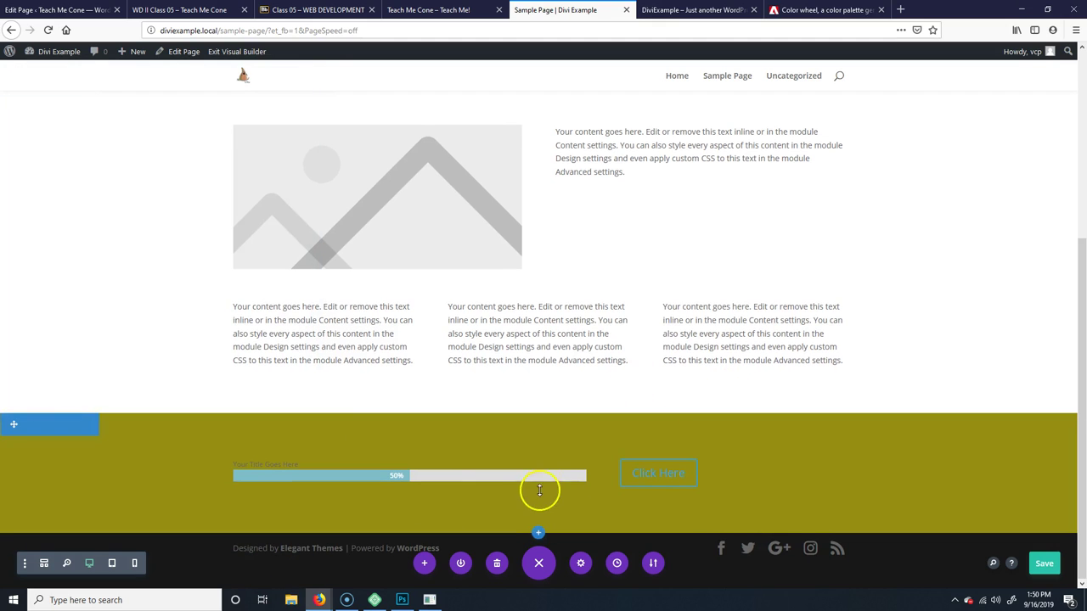
pyautogui.moveTo(538, 504)
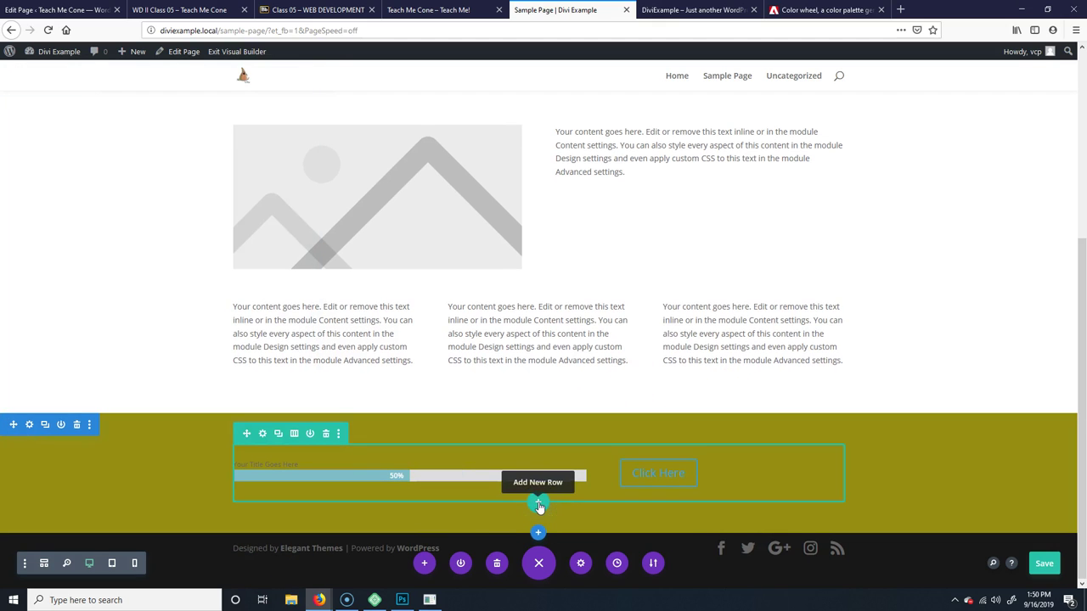
# Step: Add a four-column row with a Contact Form in column one and an Accordion in column two
pyautogui.click(539, 504)
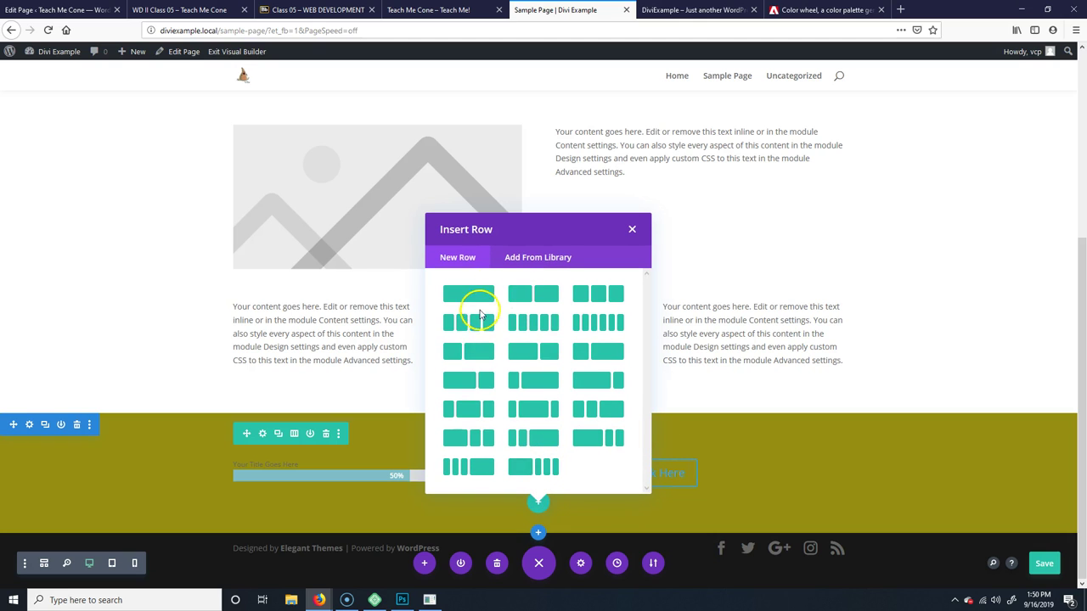
pyautogui.click(478, 331)
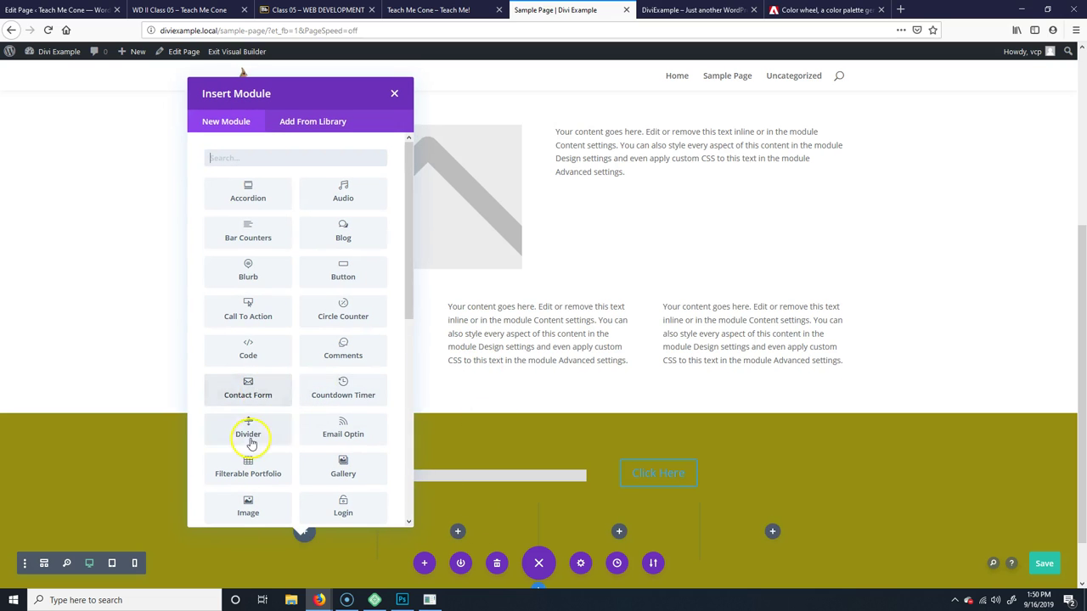
pyautogui.click(248, 429)
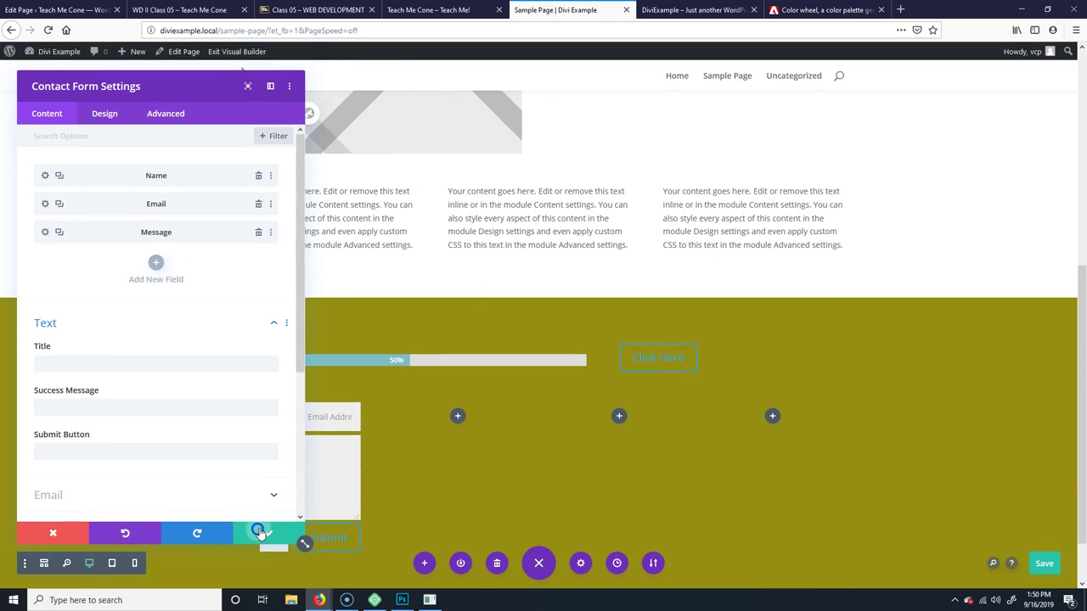
pyautogui.click(259, 530)
pyautogui.click(457, 416)
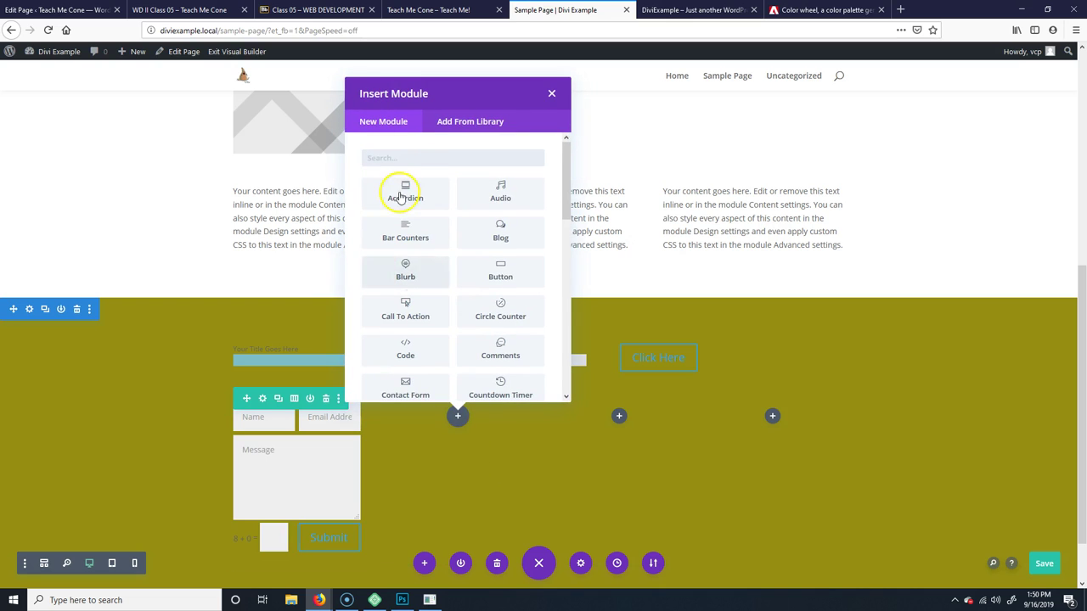
pyautogui.click(517, 443)
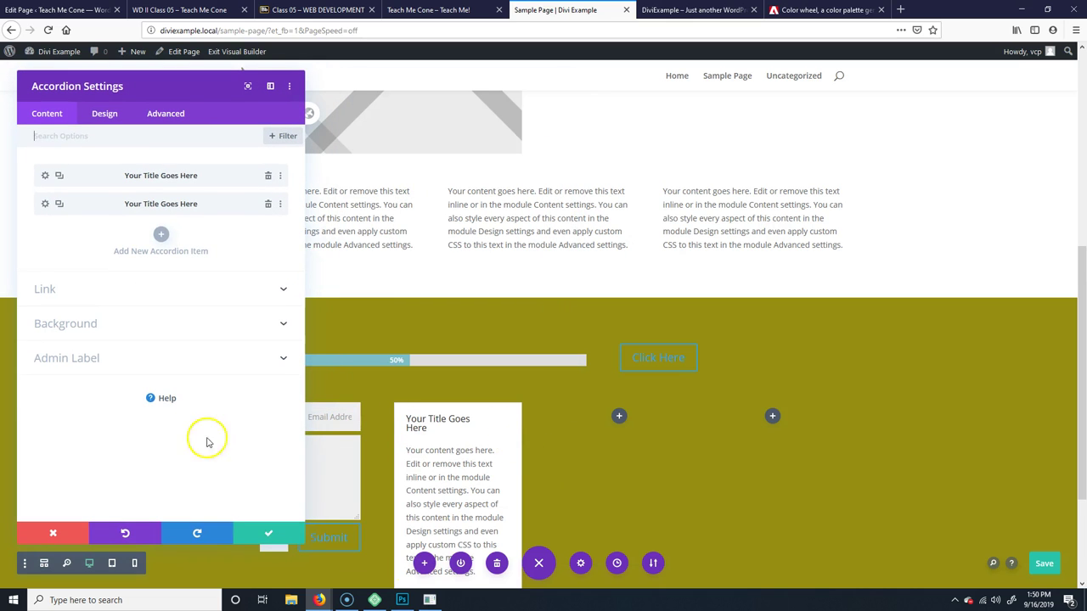
pyautogui.click(258, 535)
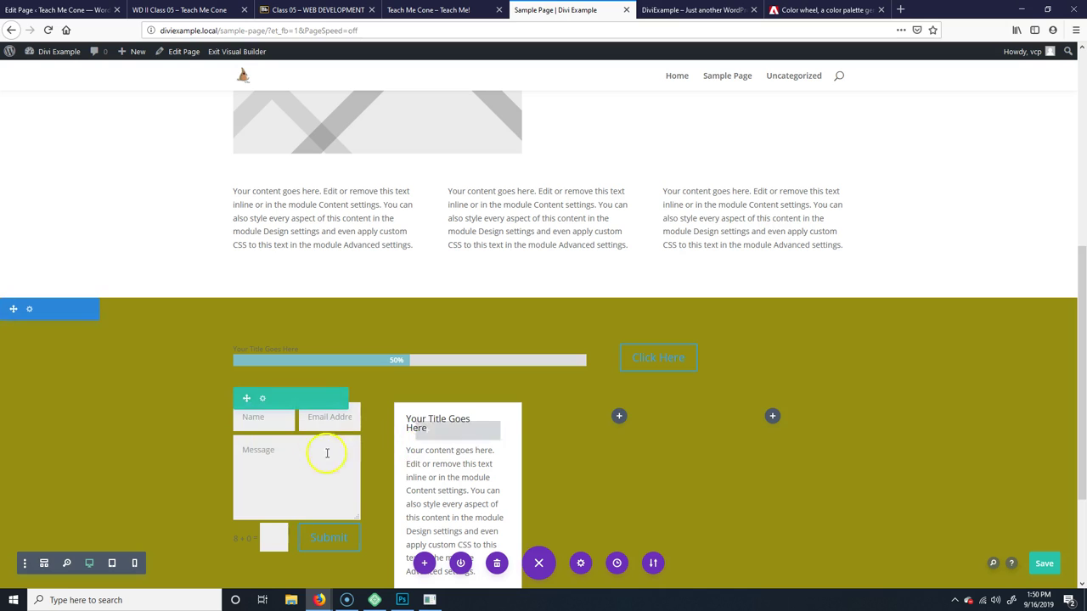
# Step: Fill the third column with a Blurb and the fourth with a Map module
pyautogui.click(618, 417)
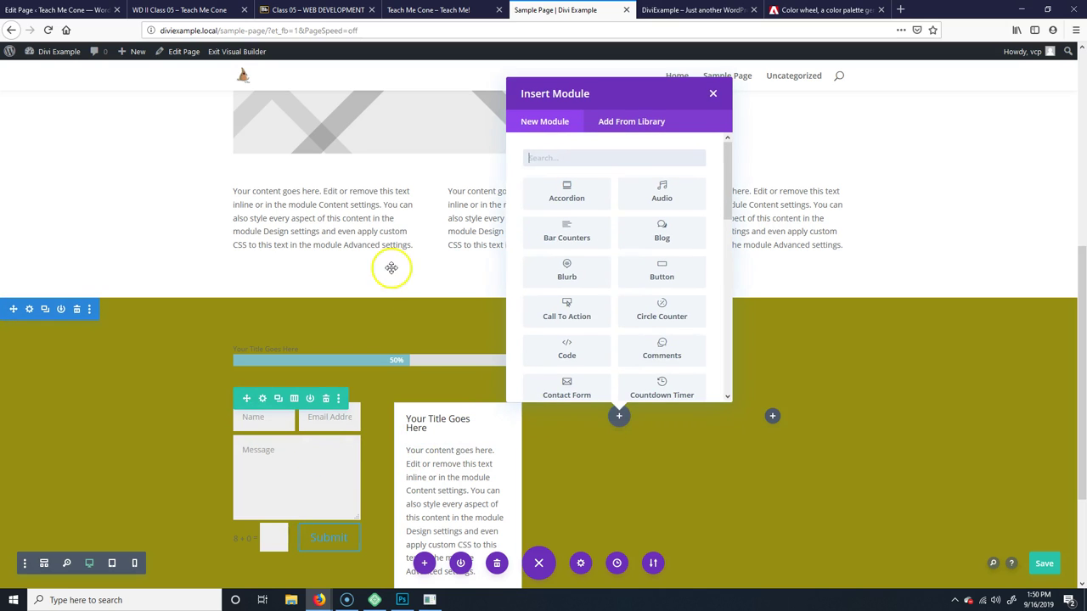
pyautogui.click(643, 411)
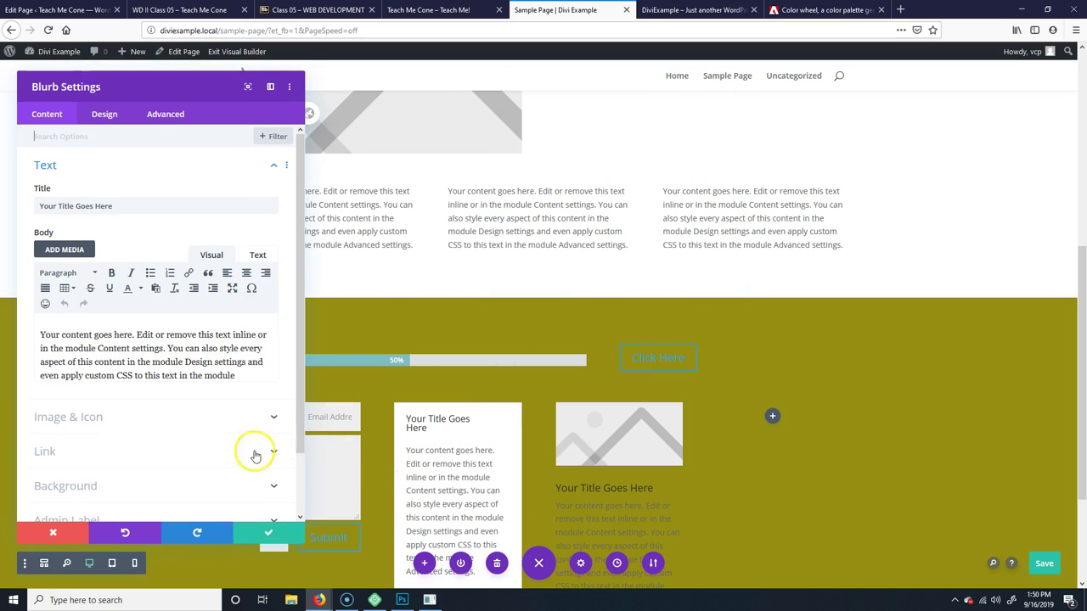
pyautogui.click(270, 538)
pyautogui.scroll(-3, 638, 478)
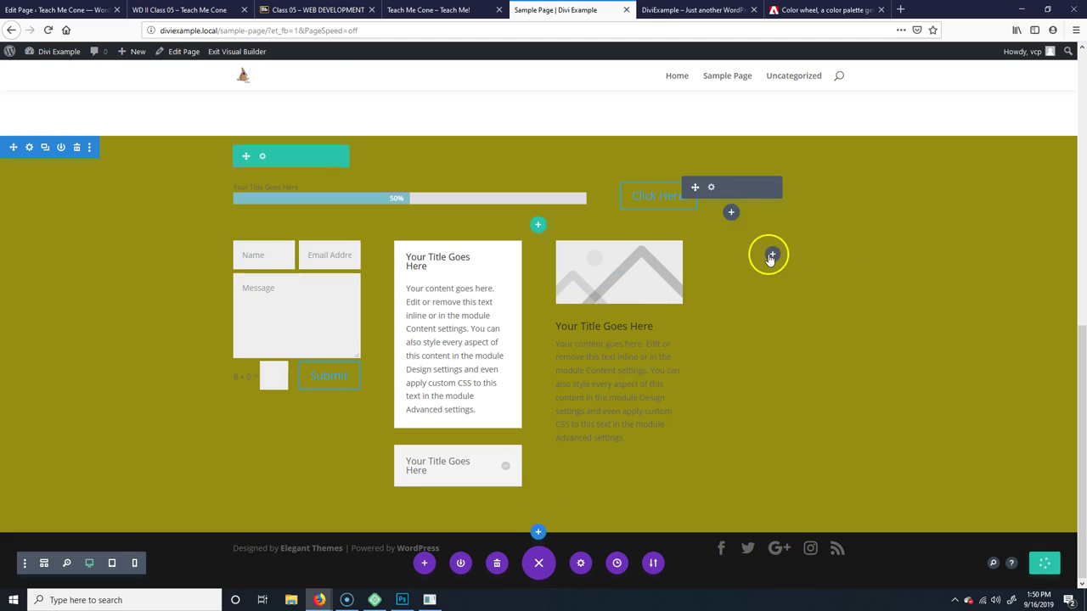
pyautogui.click(773, 256)
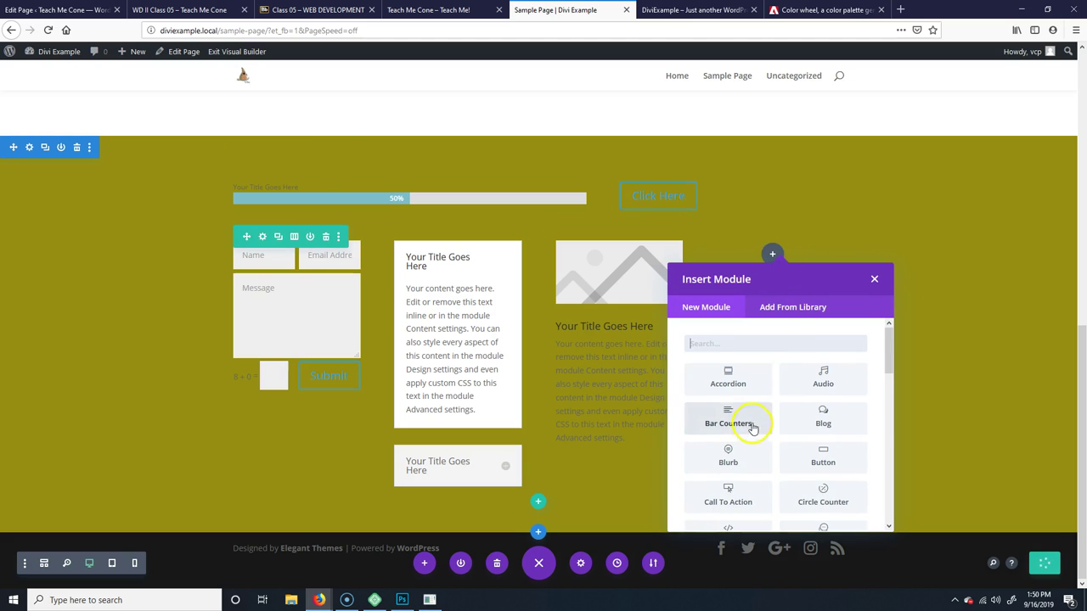
pyautogui.scroll(-3, 798, 466)
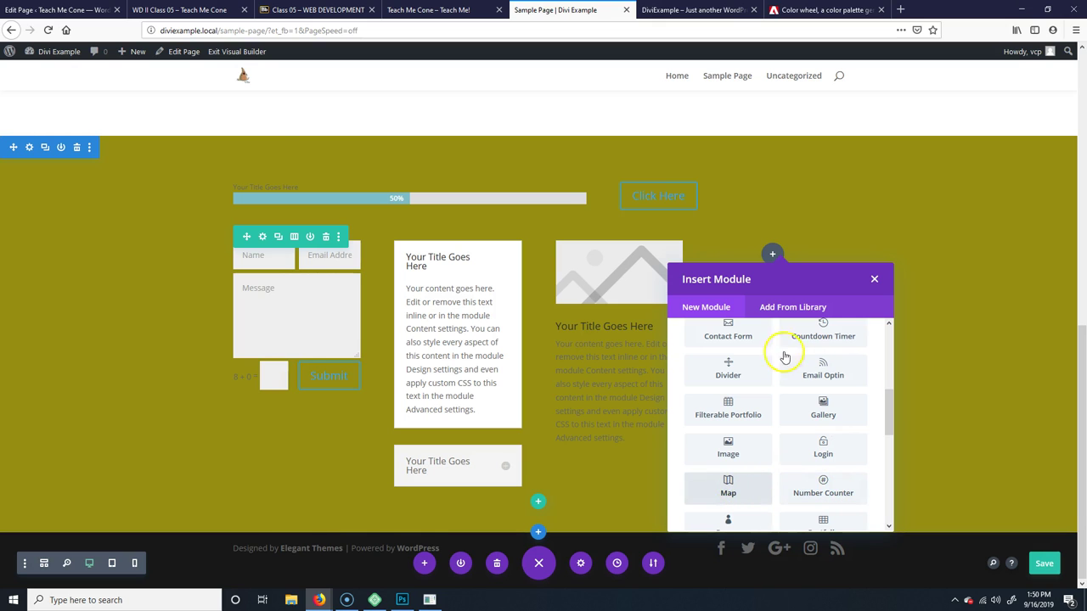
pyautogui.click(730, 484)
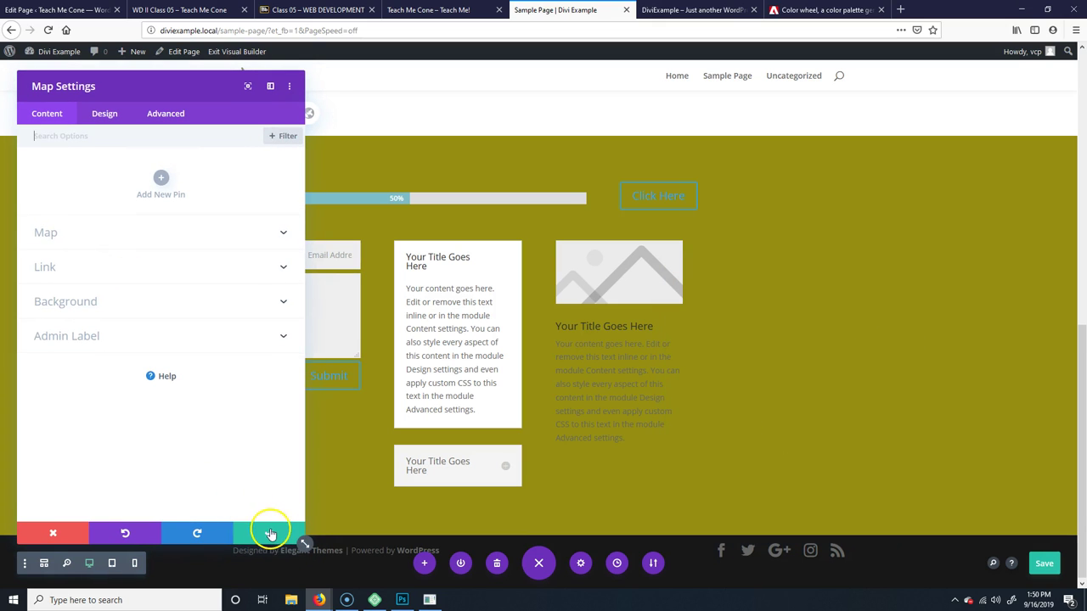
pyautogui.click(270, 533)
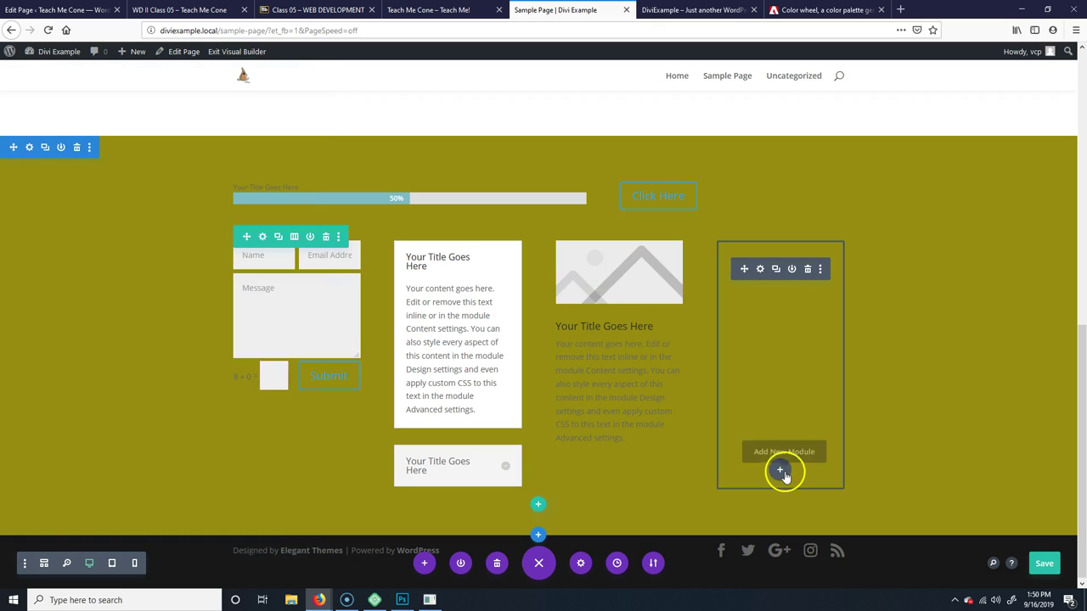
pyautogui.moveTo(744, 270); pyautogui.dragTo(534, 544)
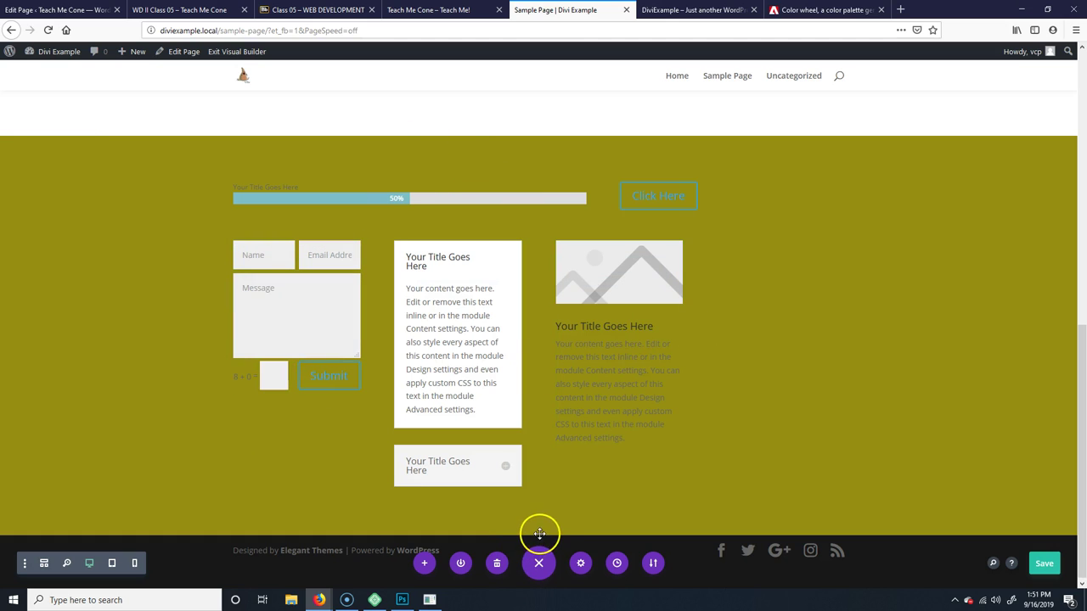
# Step: Add a Regular one-column section holding a full-width Image module, then bring up the WD II Class 05 notes
pyautogui.click(538, 534)
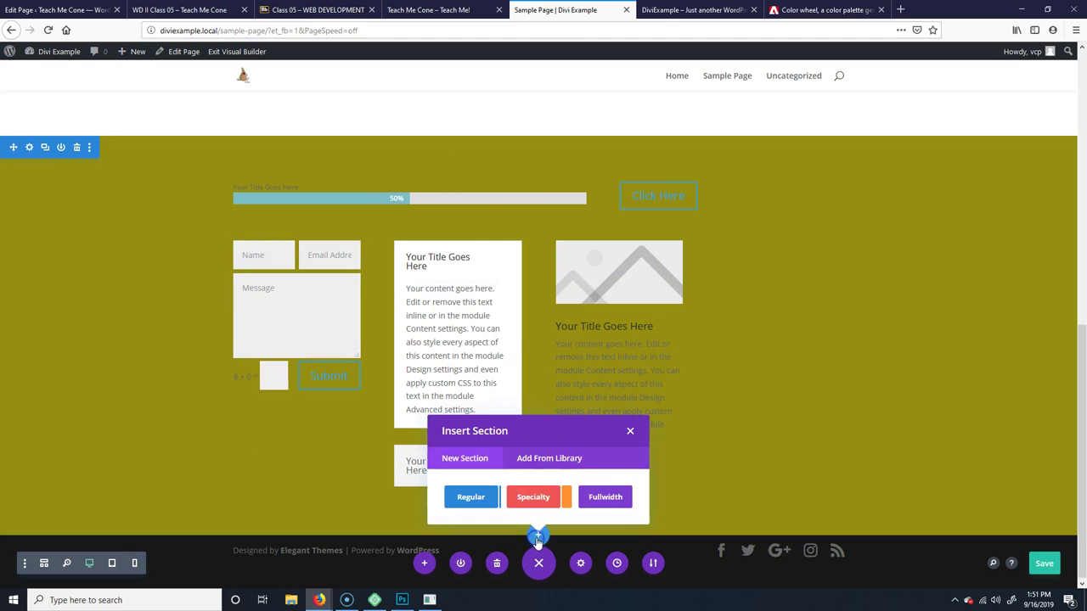
pyautogui.click(468, 498)
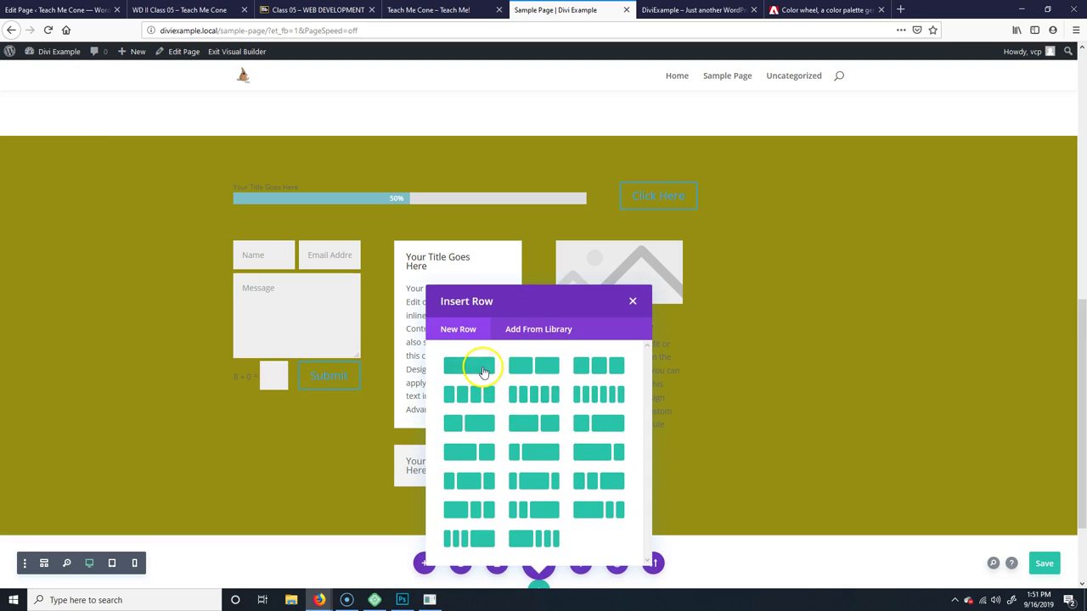
pyautogui.click(483, 373)
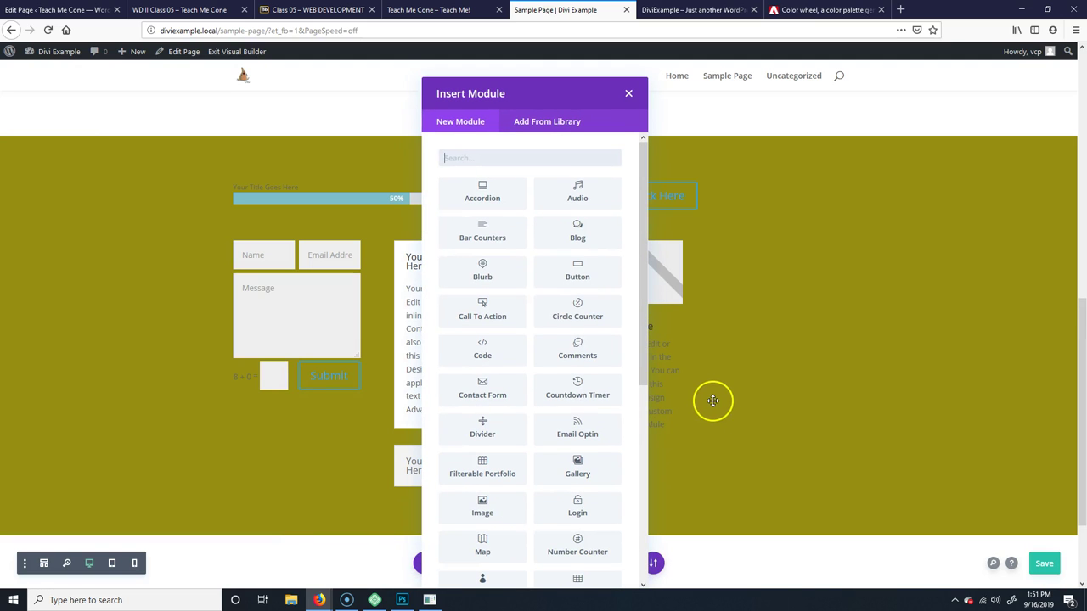
pyautogui.click(482, 511)
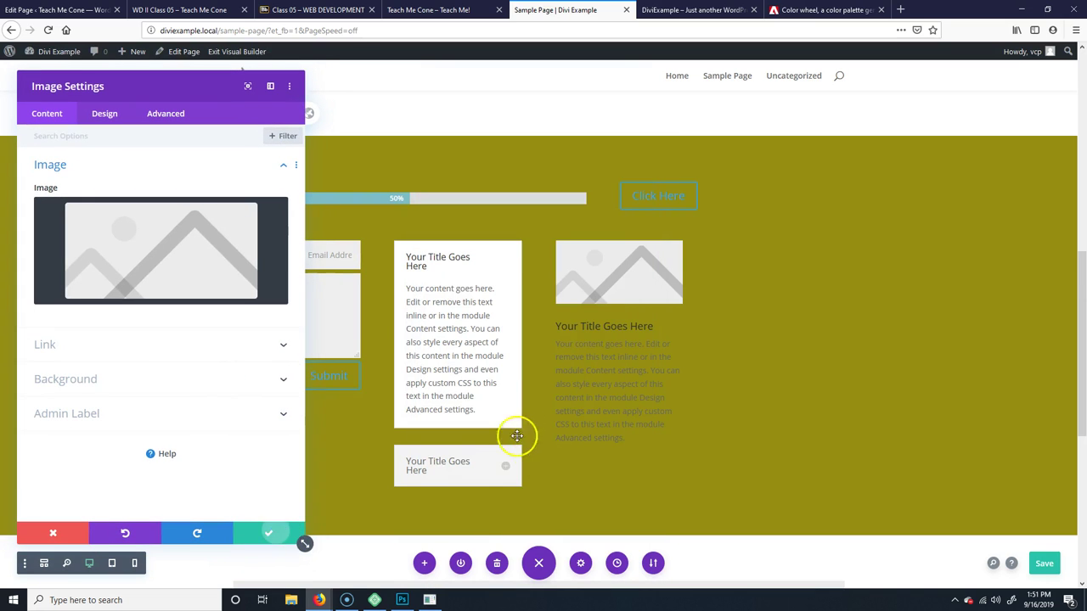
pyautogui.scroll(-5, 536, 453)
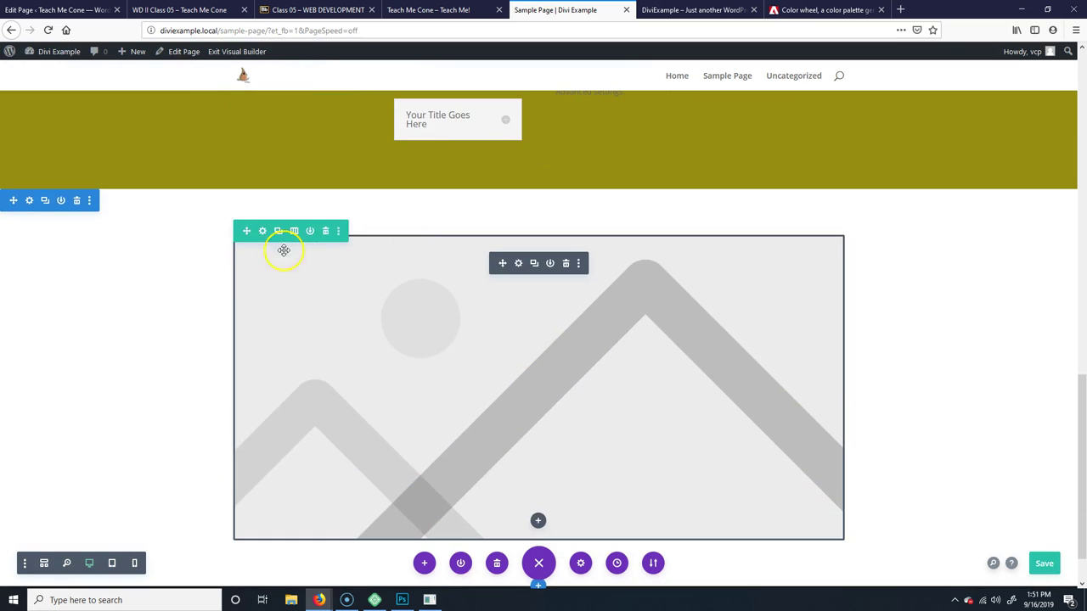
pyautogui.scroll(15, 502, 419)
pyautogui.scroll(-6, 567, 347)
pyautogui.scroll(3, 841, 382)
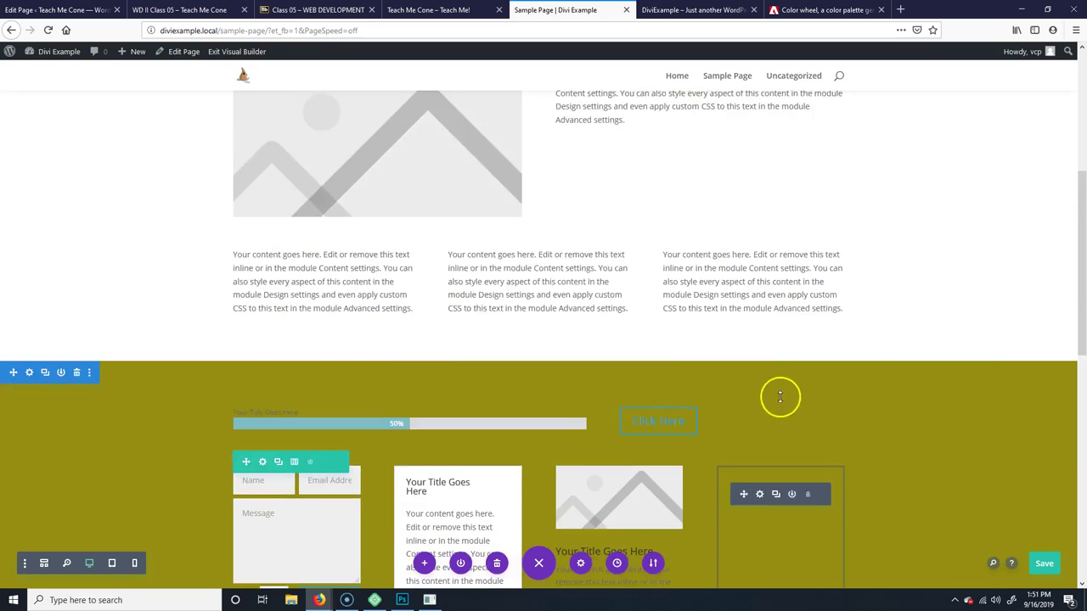
pyautogui.scroll(4, 780, 397)
pyautogui.scroll(-3, 410, 284)
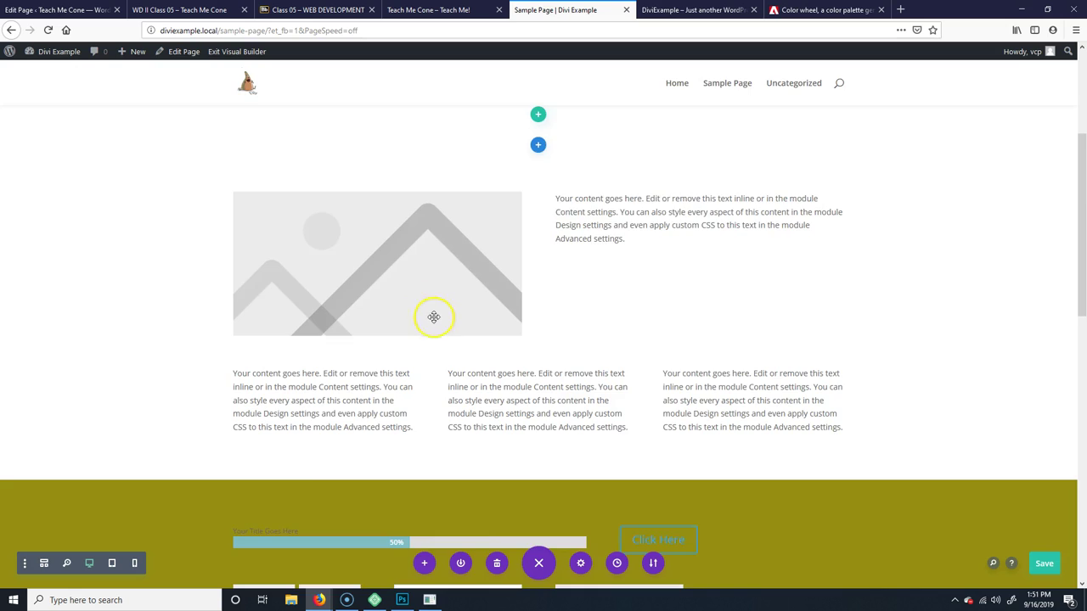
pyautogui.scroll(-10, 434, 317)
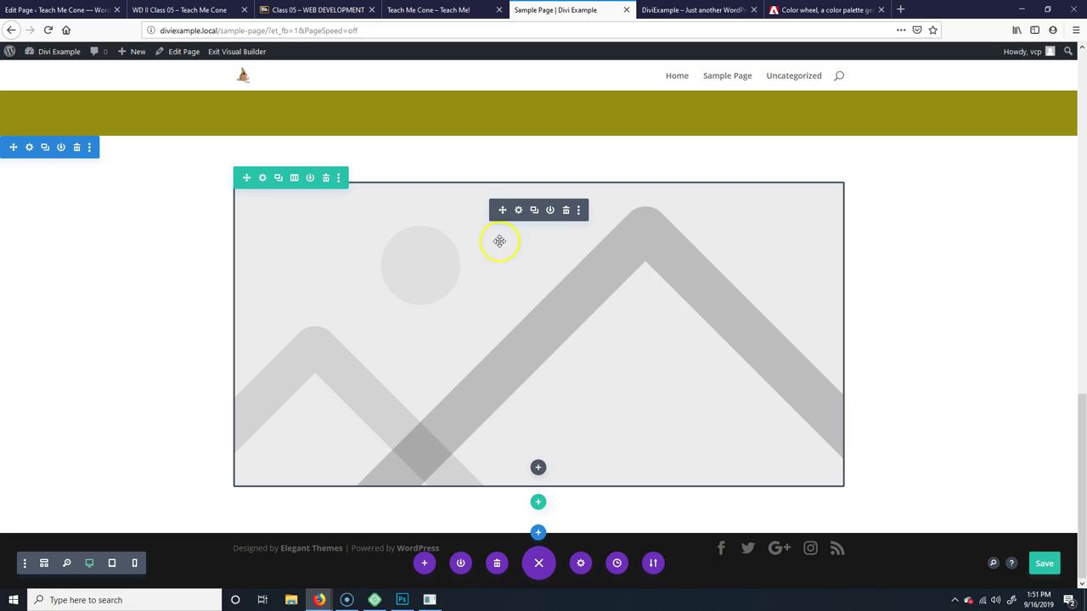
pyautogui.click(182, 10)
# Step: Read the WD II Class 05 notes on Rows, Modules, Settings and Design Process, then return to the Sample Page
pyautogui.scroll(5, 134, 274)
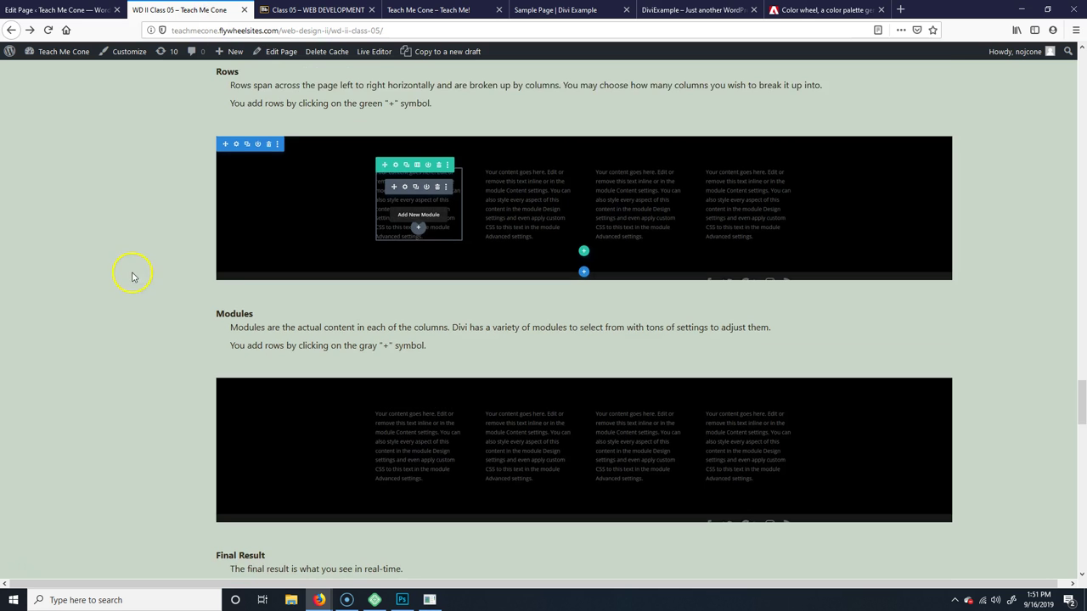
pyautogui.scroll(4, 153, 276)
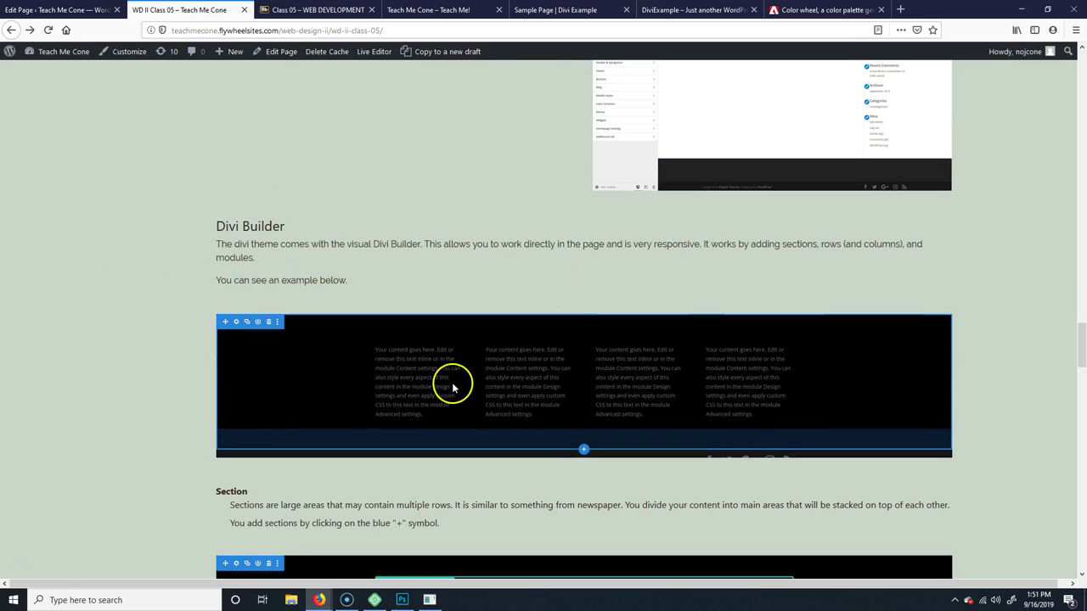
pyautogui.scroll(-3, 633, 391)
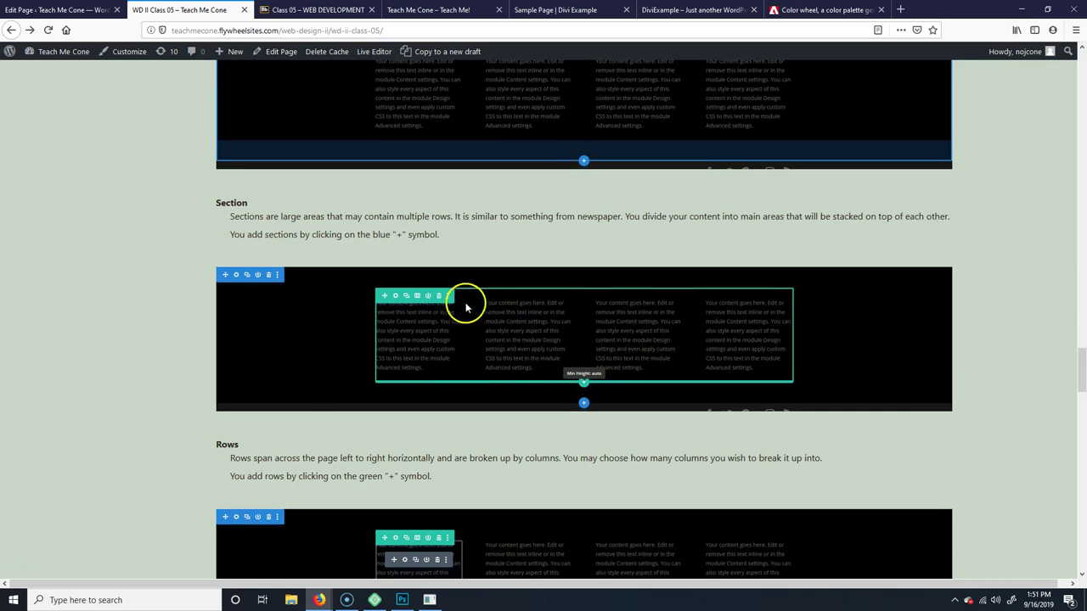
pyautogui.scroll(-2, 739, 331)
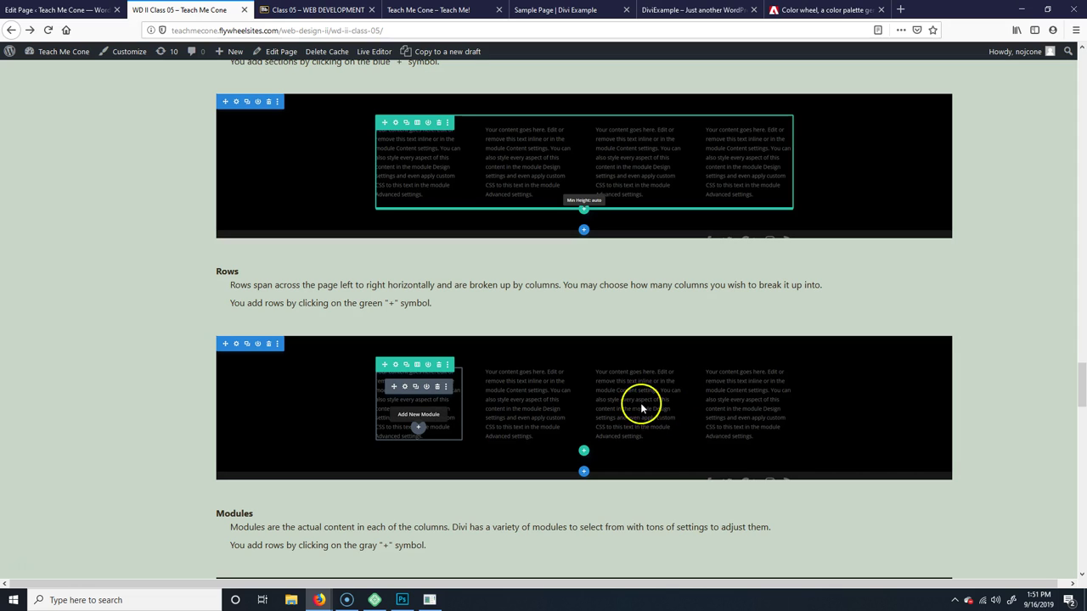
pyautogui.scroll(-3, 733, 427)
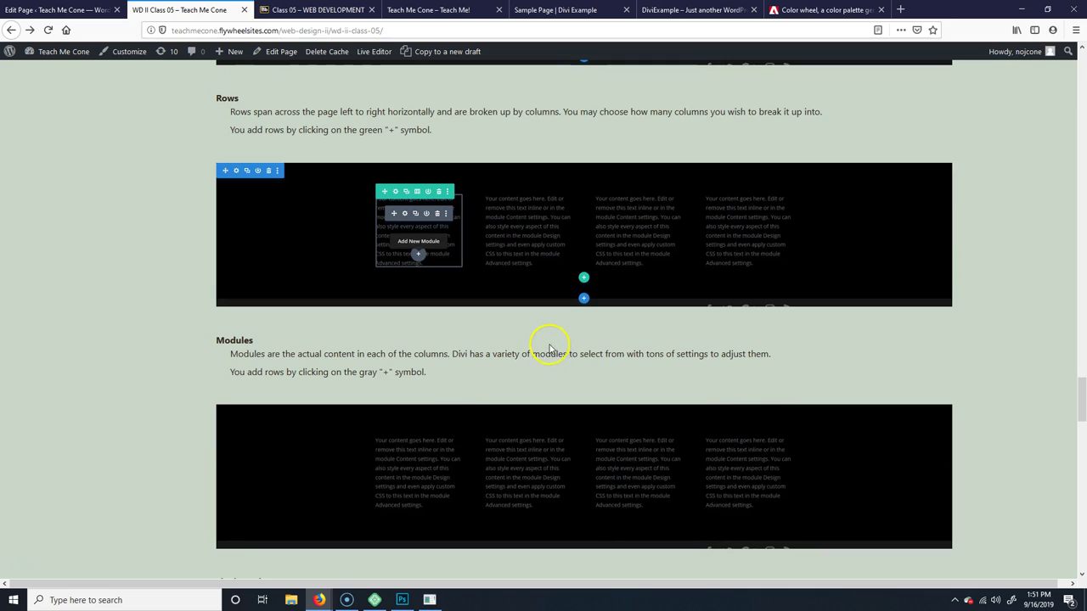
pyautogui.scroll(-3, 547, 343)
pyautogui.scroll(-2, 541, 348)
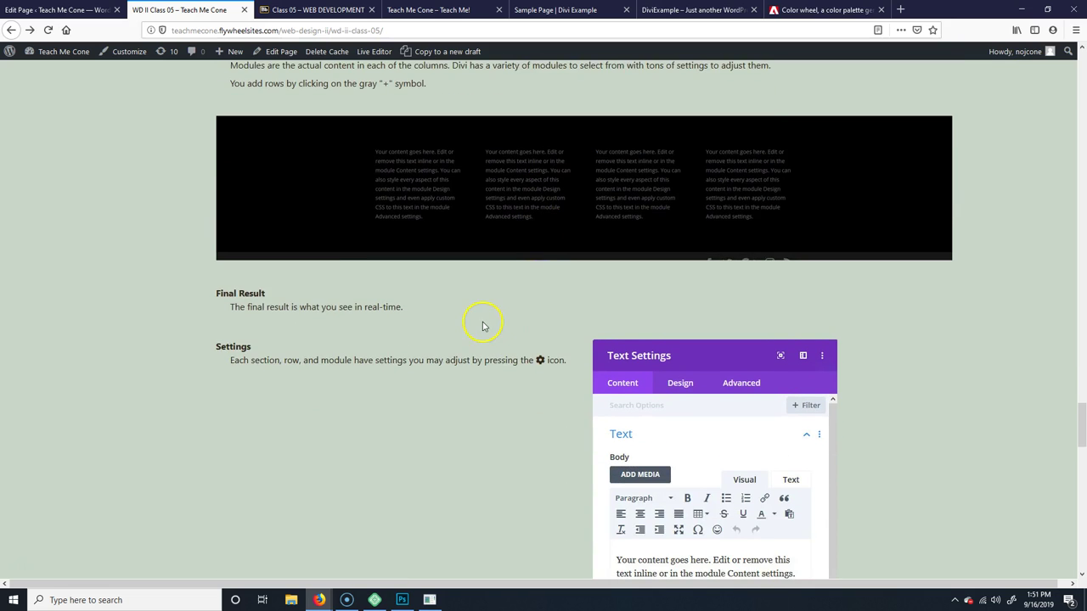
pyautogui.scroll(-3, 478, 325)
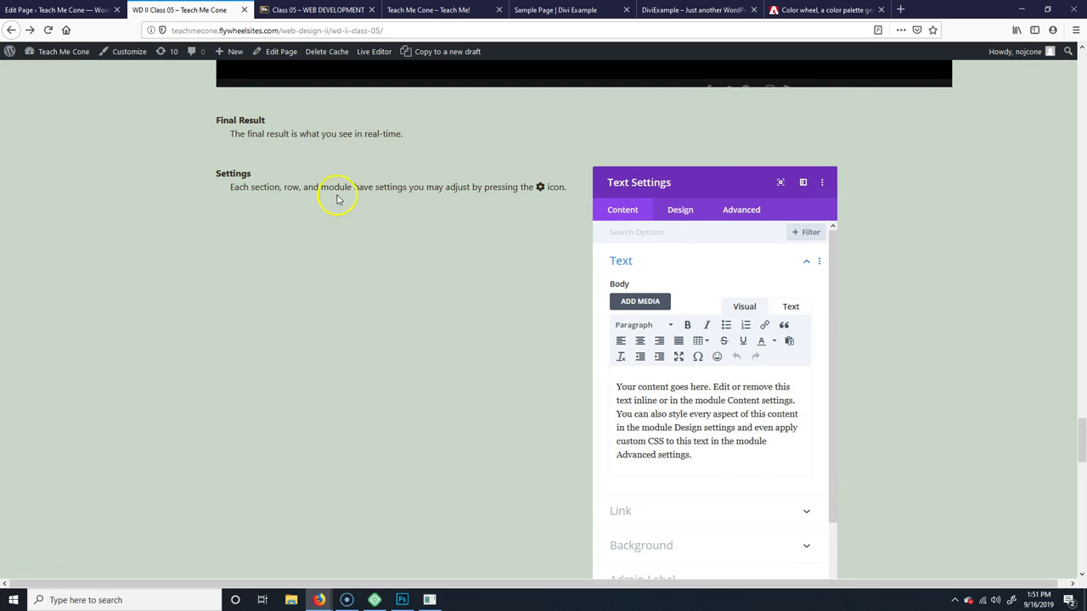
pyautogui.scroll(-2, 641, 315)
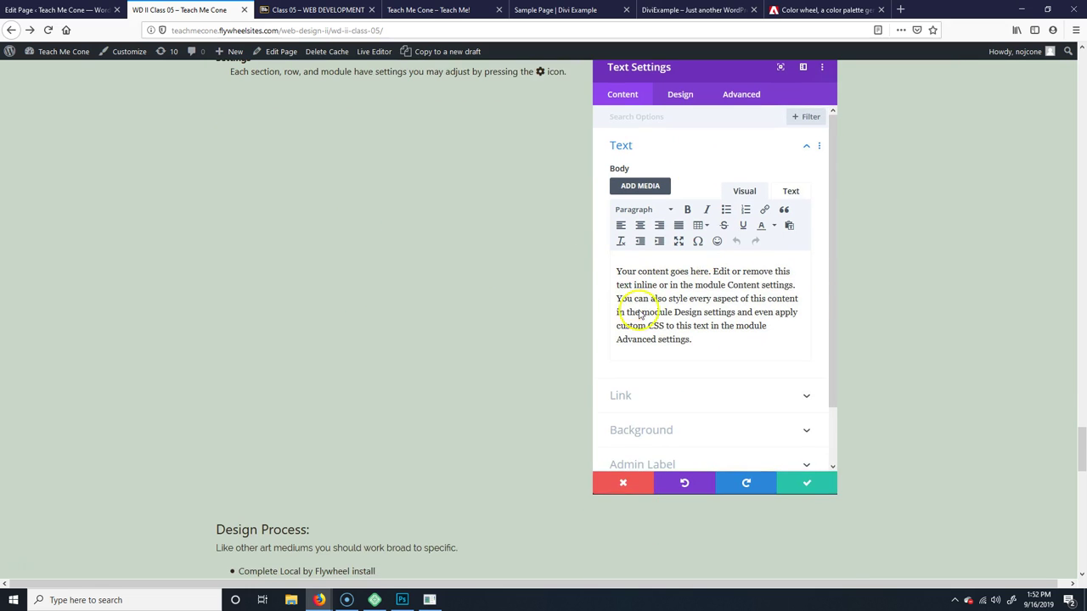
pyautogui.scroll(15, 478, 283)
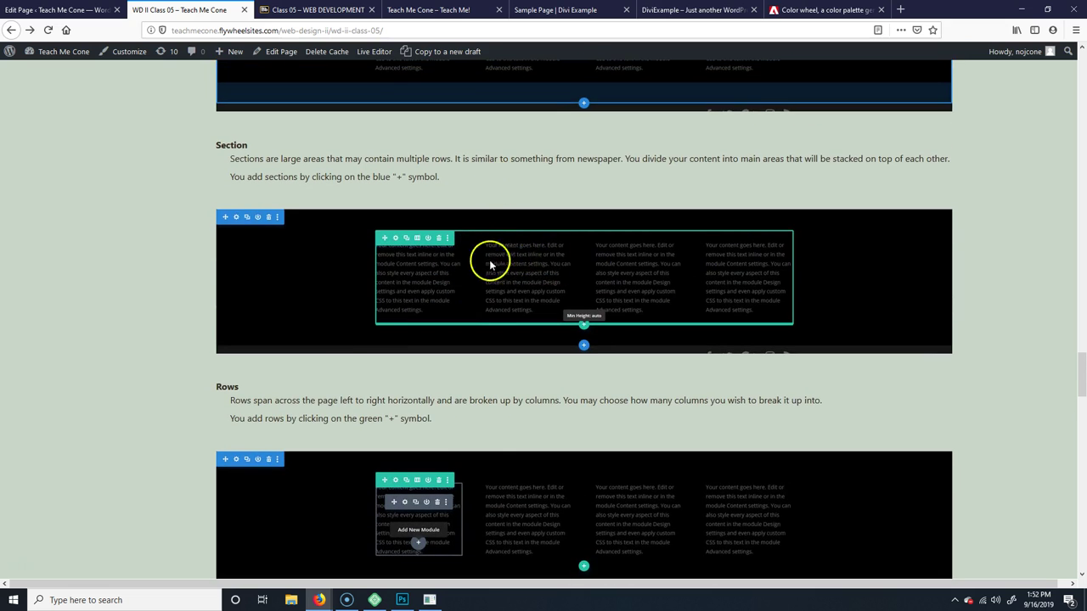
pyautogui.scroll(-3, 502, 264)
pyautogui.scroll(-10, 502, 264)
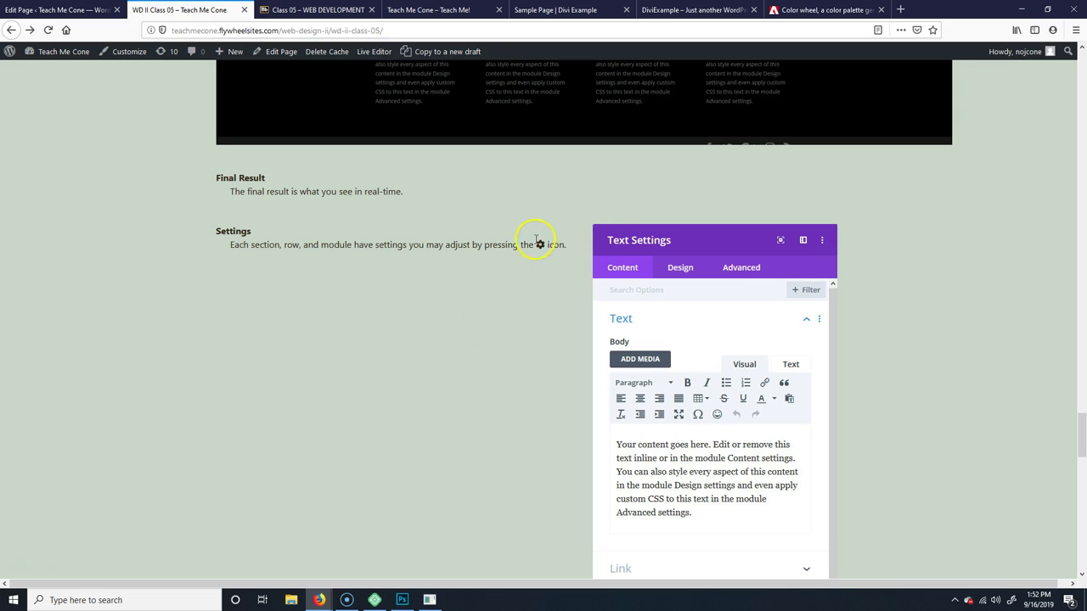
pyautogui.scroll(-10, 477, 343)
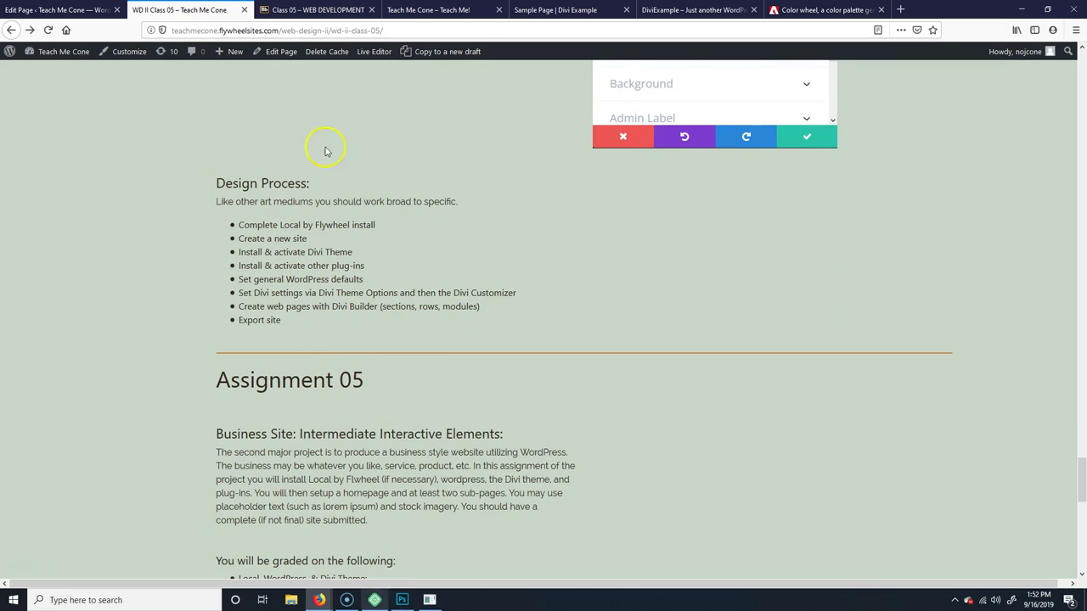
pyautogui.click(544, 10)
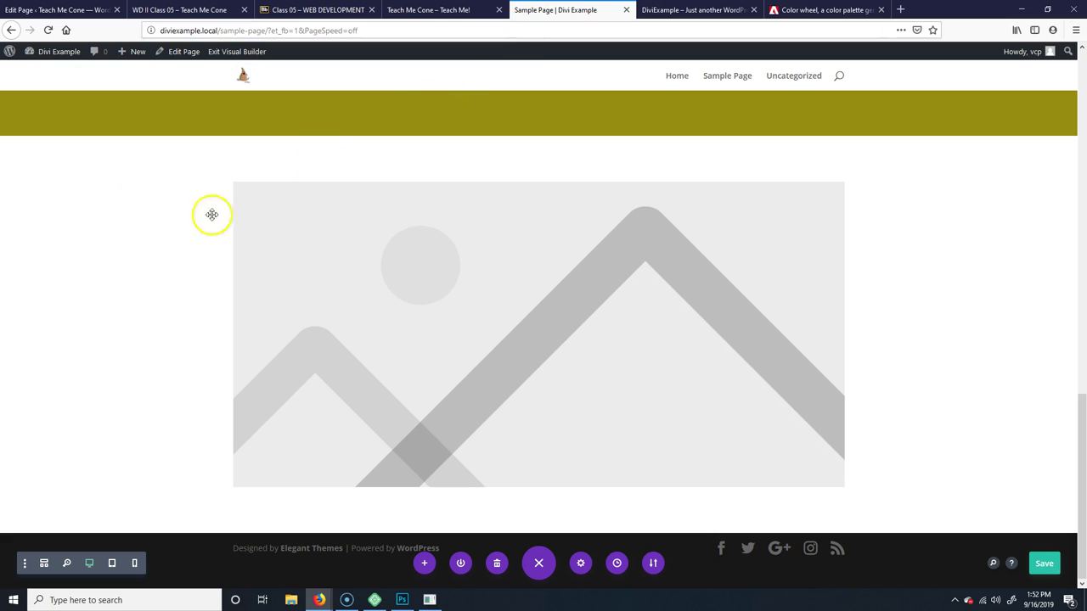
# Step: Save the Sample Page, then go to the Divi Example dashboard and open the site's front page
pyautogui.click(1044, 567)
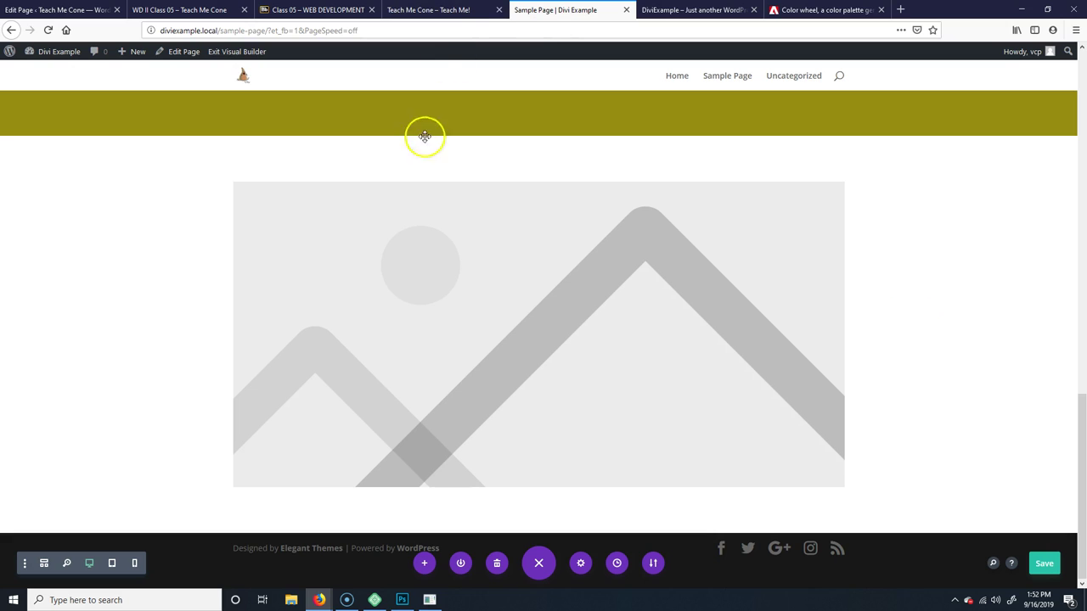
pyautogui.moveTo(49, 54)
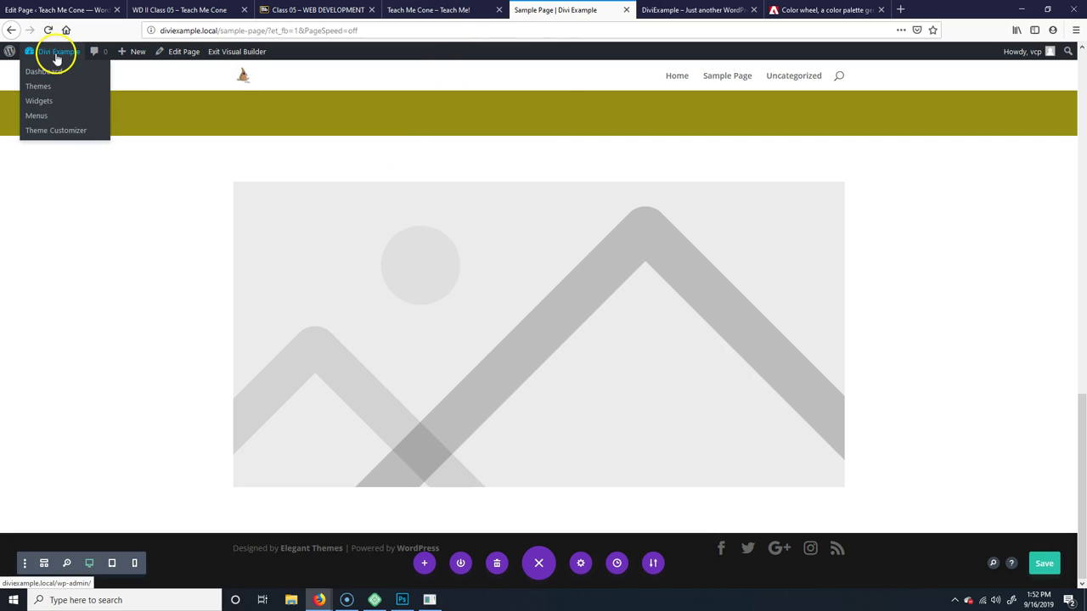
pyautogui.click(49, 73)
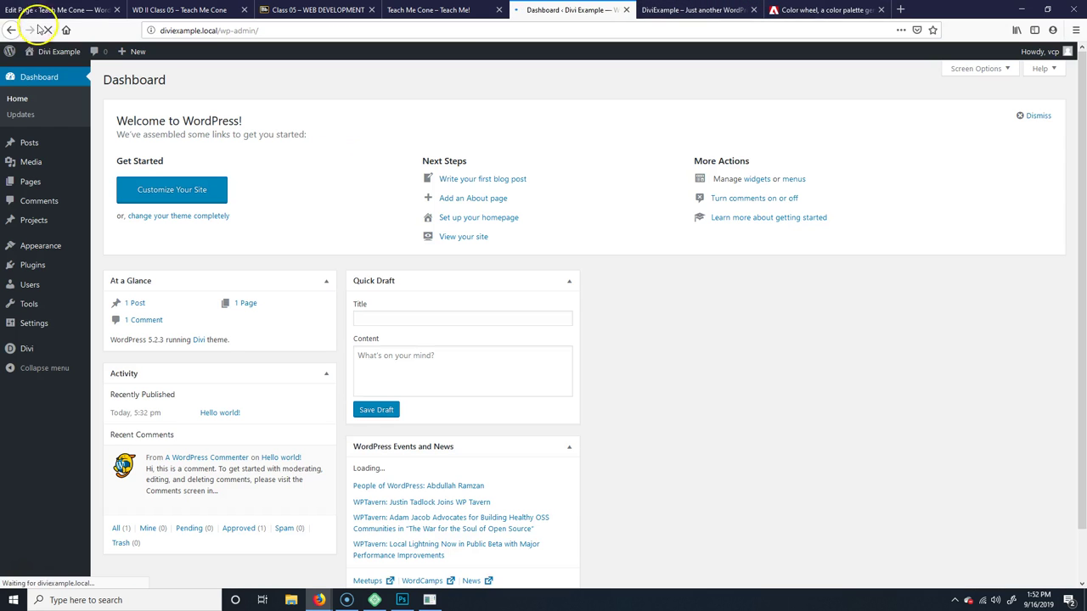
pyautogui.click(48, 31)
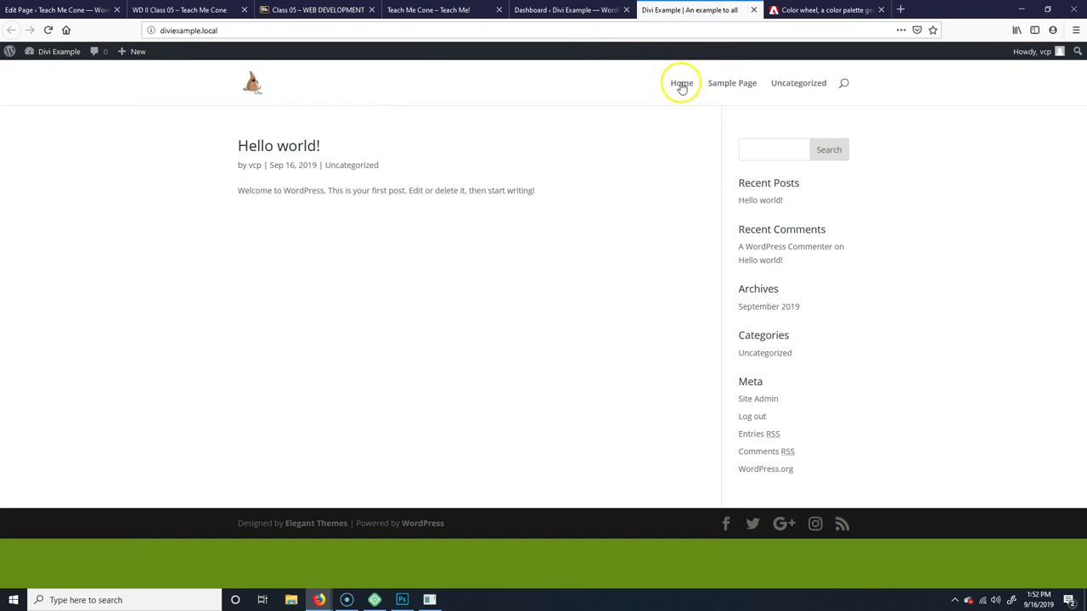
# Step: Open the Privacy Policy draft from the Pages list for editing, then return to the Divi Example front page
pyautogui.click(681, 85)
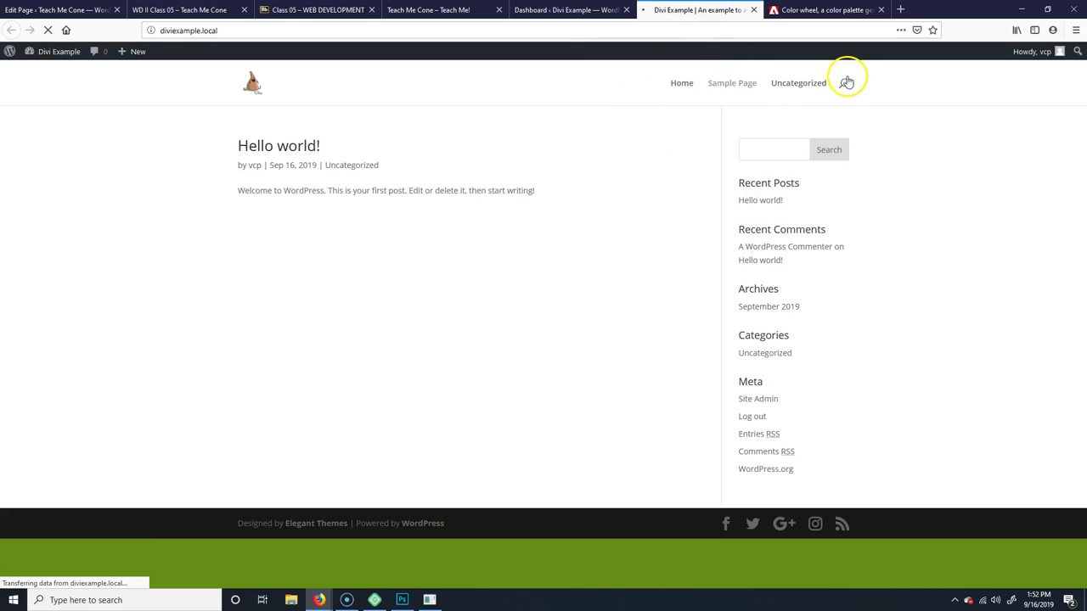
pyautogui.click(588, 11)
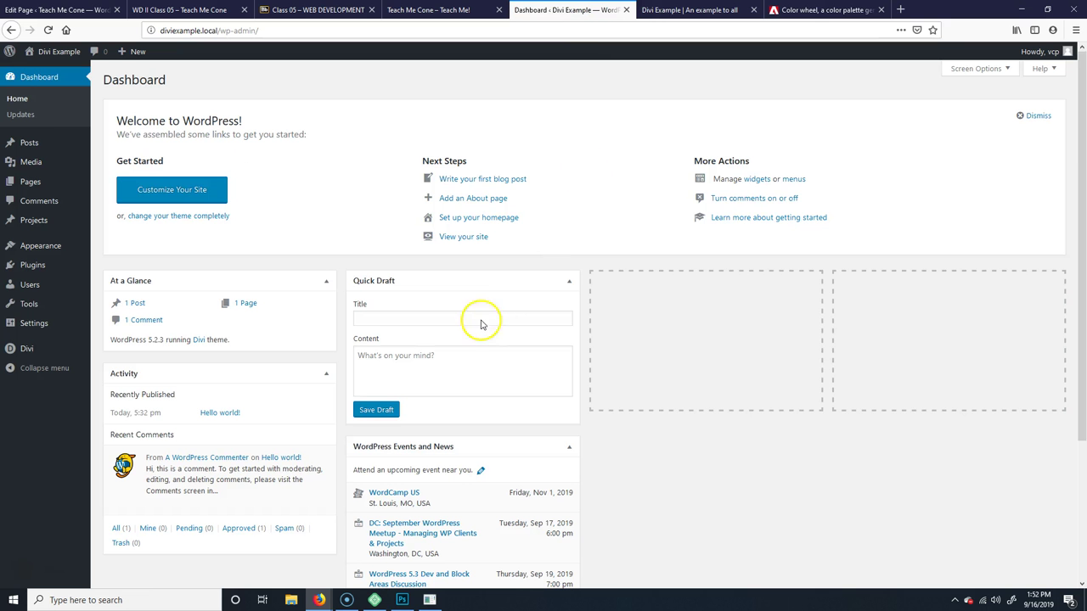
pyautogui.click(32, 180)
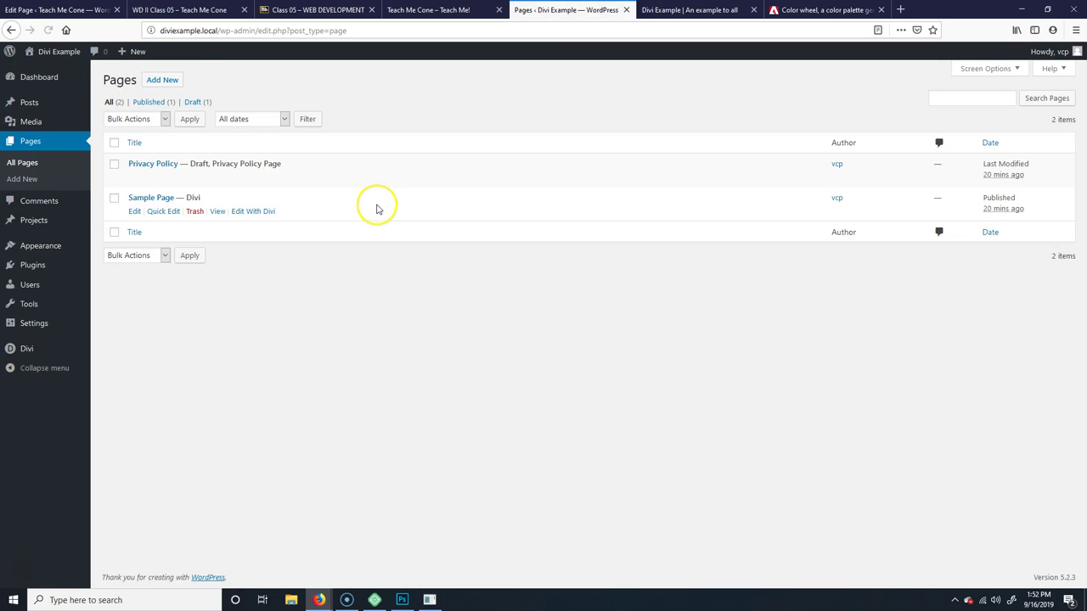
pyautogui.click(151, 164)
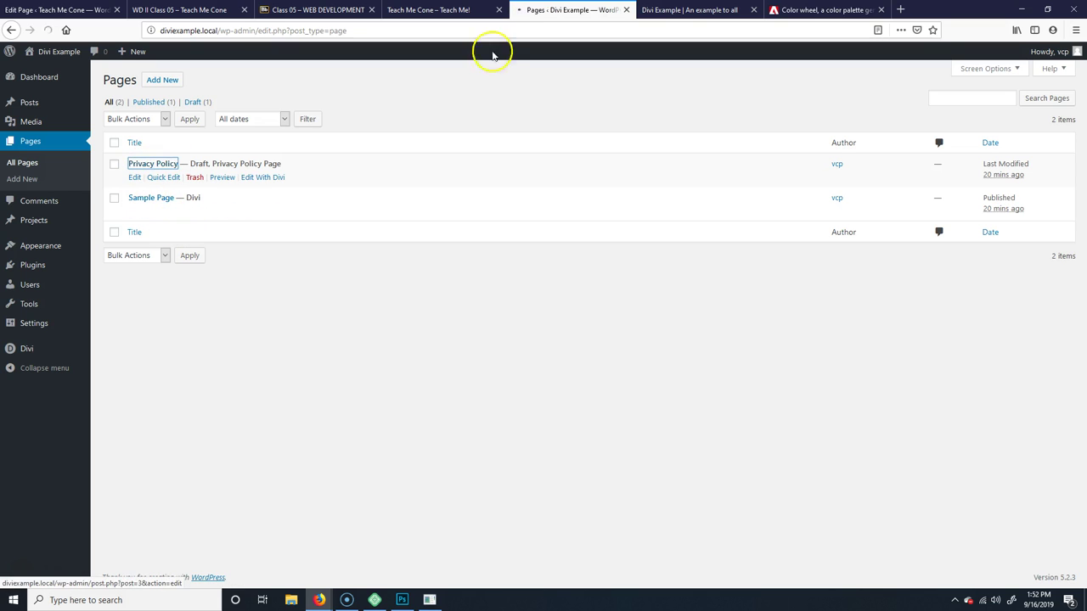
pyautogui.click(679, 10)
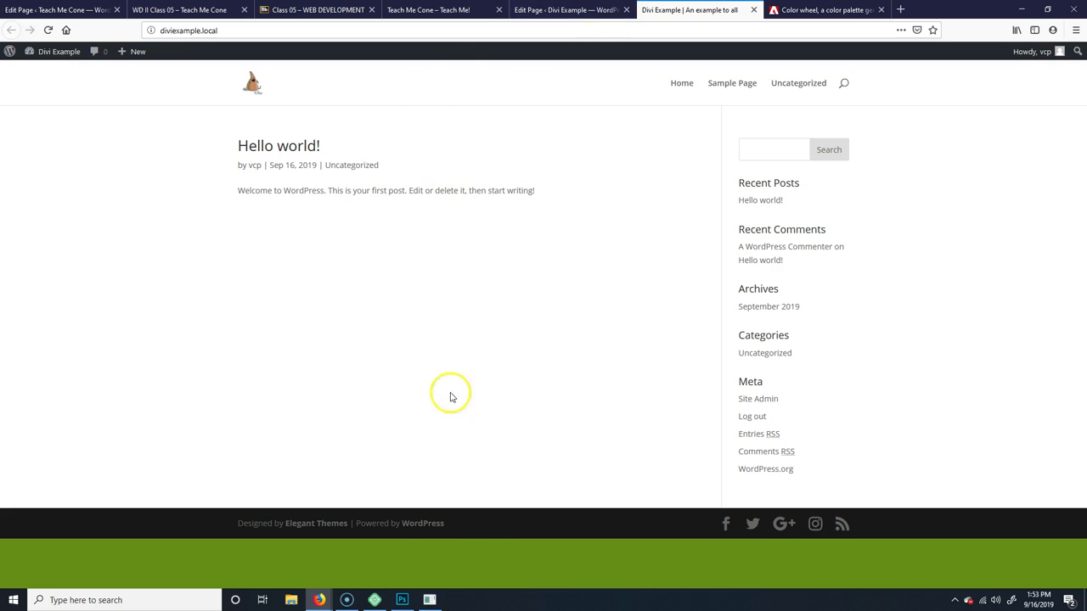
pyautogui.moveTo(375, 602)
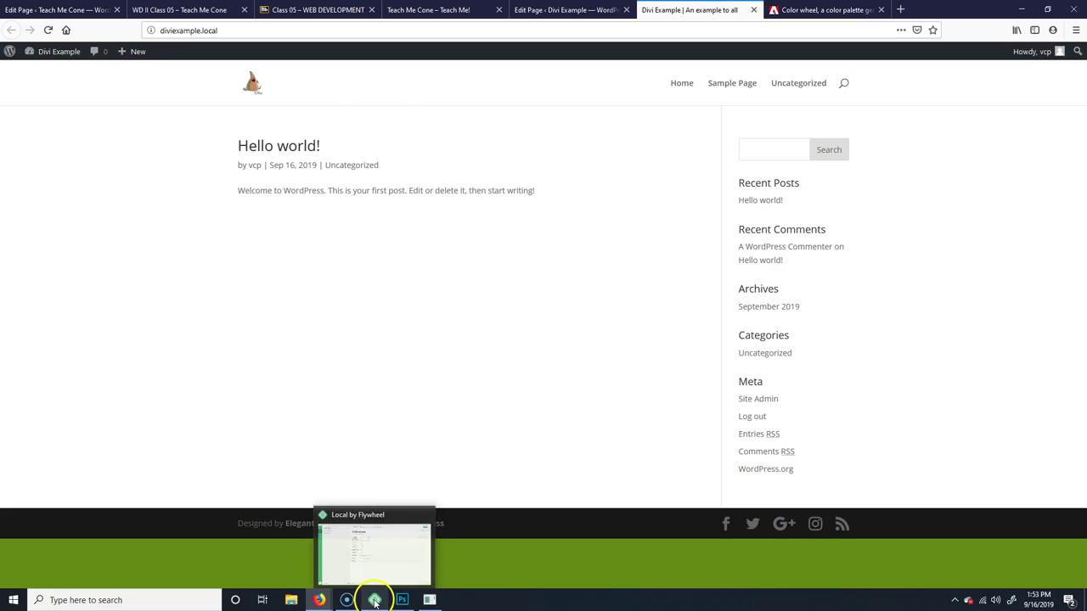
pyautogui.click(380, 554)
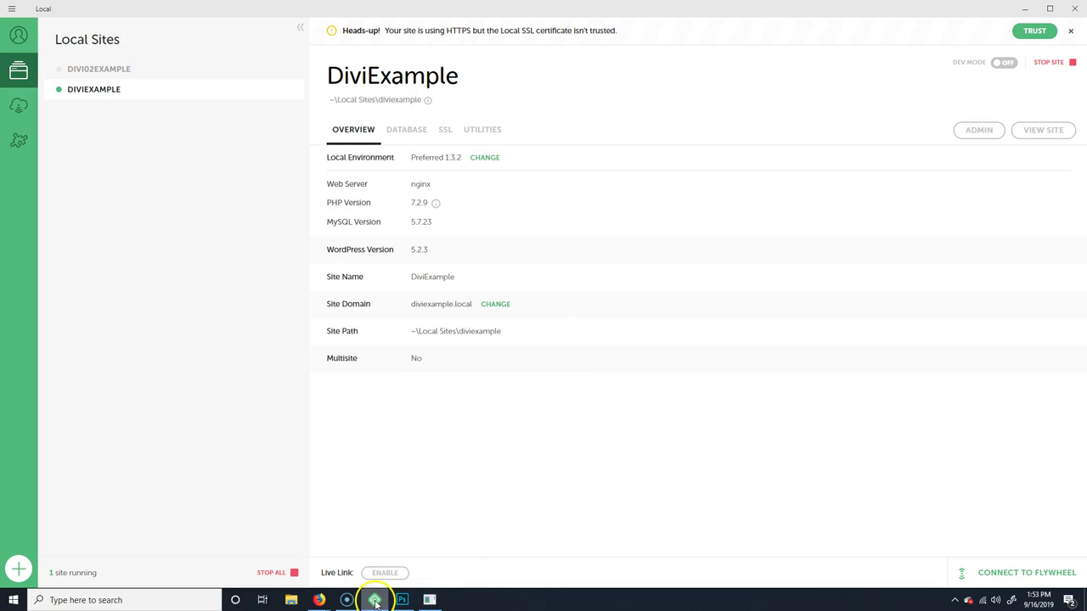
pyautogui.moveTo(318, 599)
pyautogui.click(332, 552)
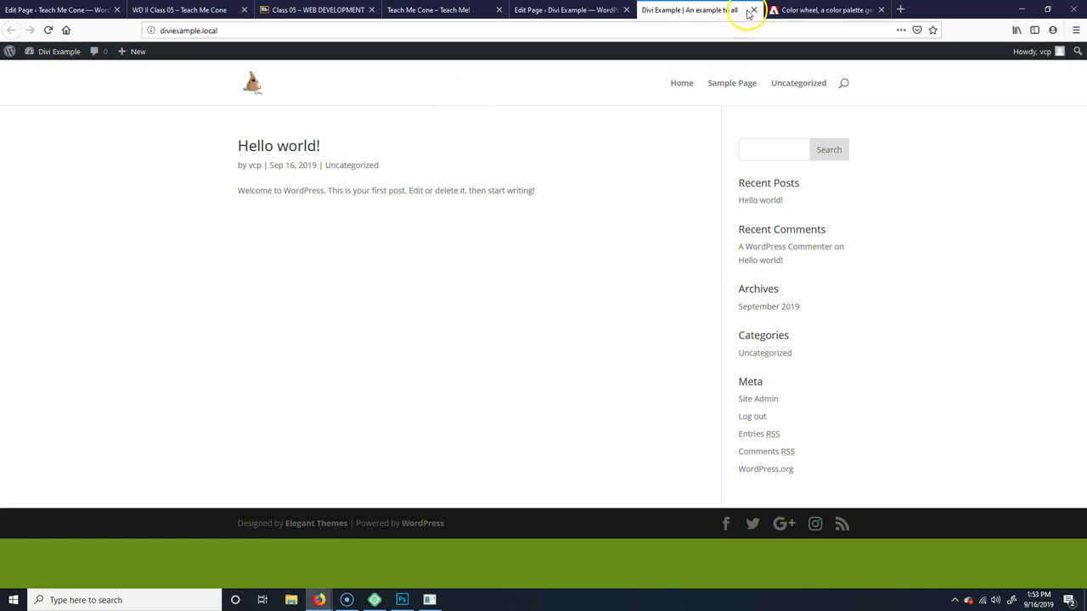
# Step: Close the front-page tab, toggle the Privacy Policy editor's sidebar and tools menu, then close the editor and Adobe Color tabs
pyautogui.click(752, 9)
pyautogui.click(567, 10)
pyautogui.click(1050, 80)
pyautogui.click(1053, 78)
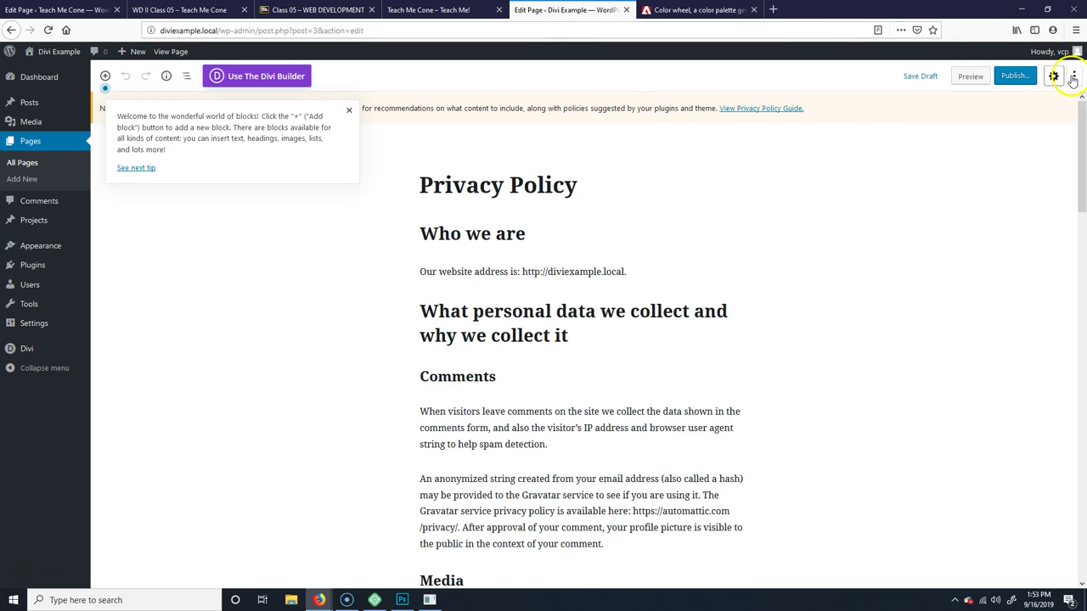
pyautogui.click(1073, 77)
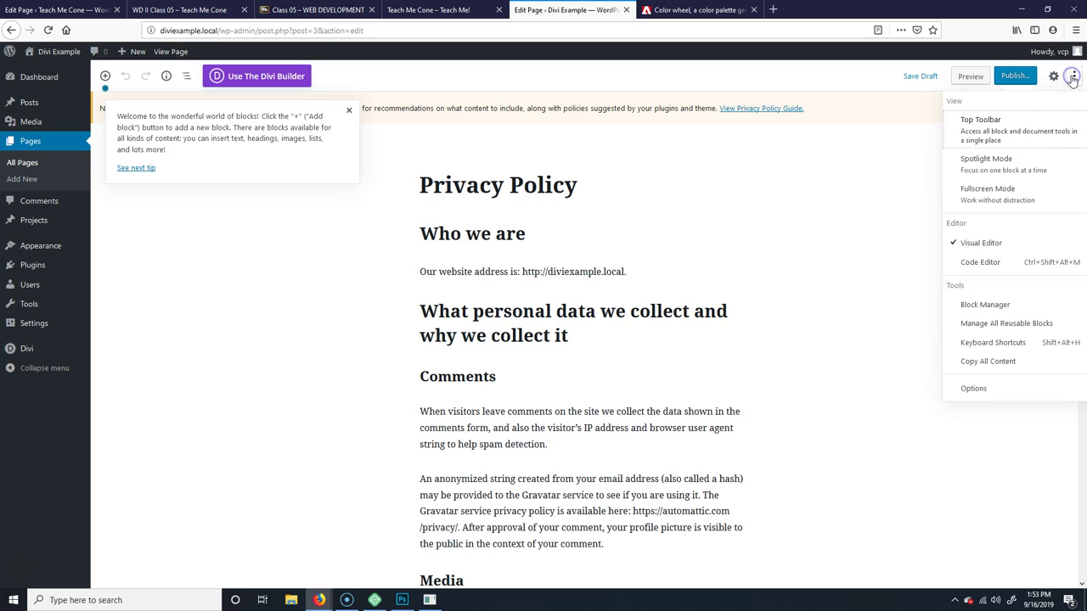
pyautogui.click(267, 246)
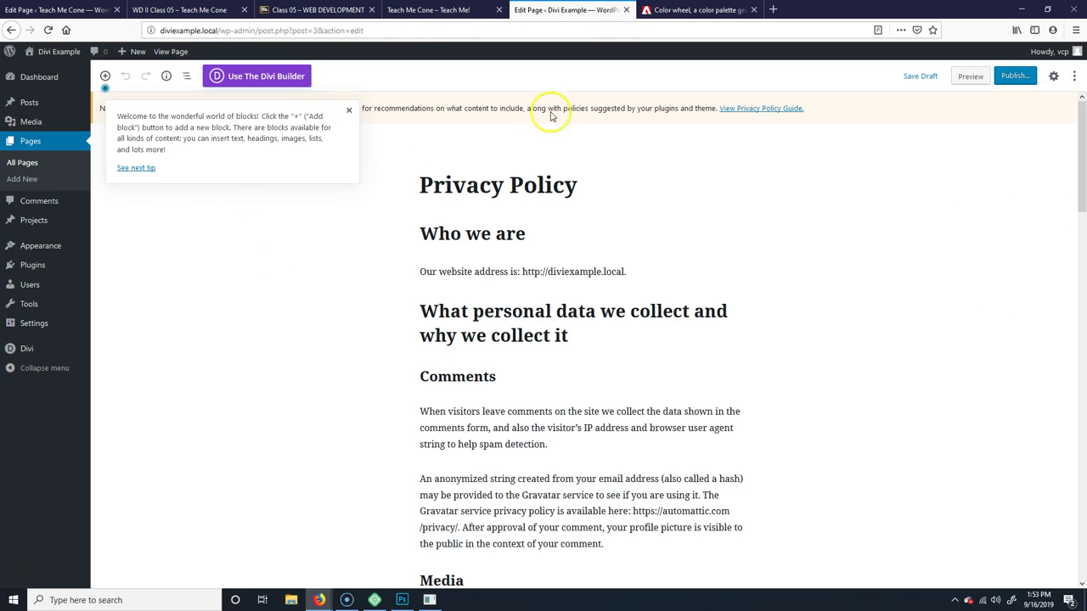
pyautogui.click(625, 9)
pyautogui.click(626, 9)
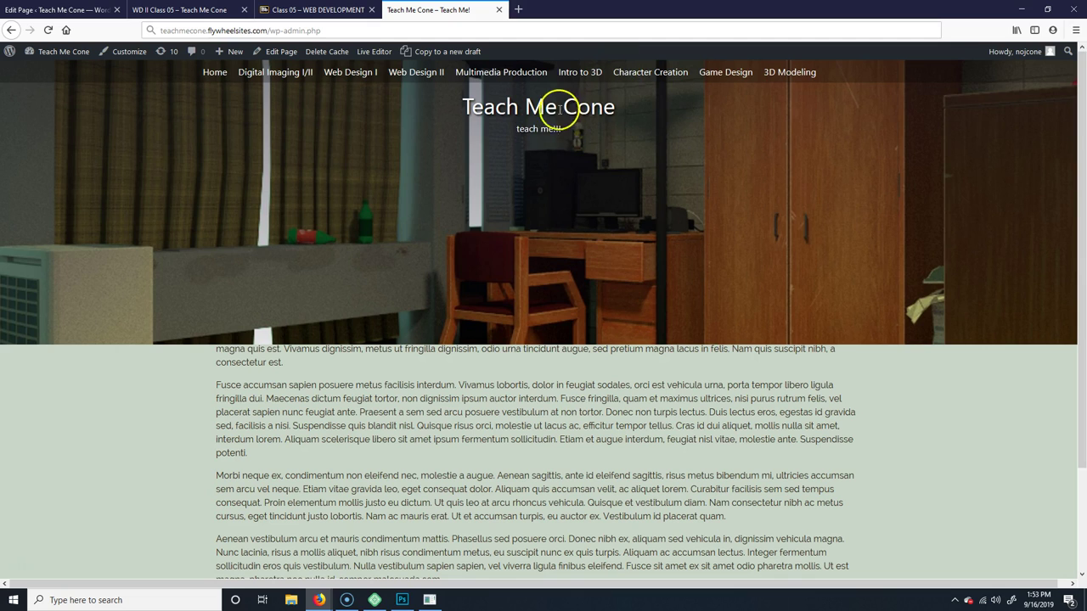
# Step: Export the DiviExample site from Local as the Zip archive DiviExample.zip on the Desktop
pyautogui.click(375, 599)
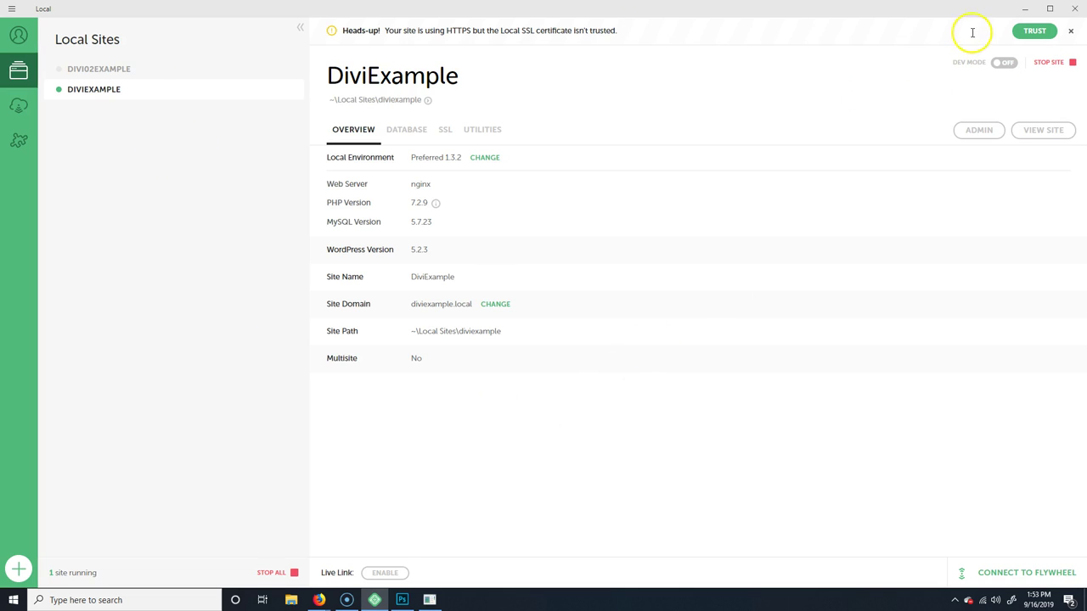
pyautogui.rightClick(118, 91)
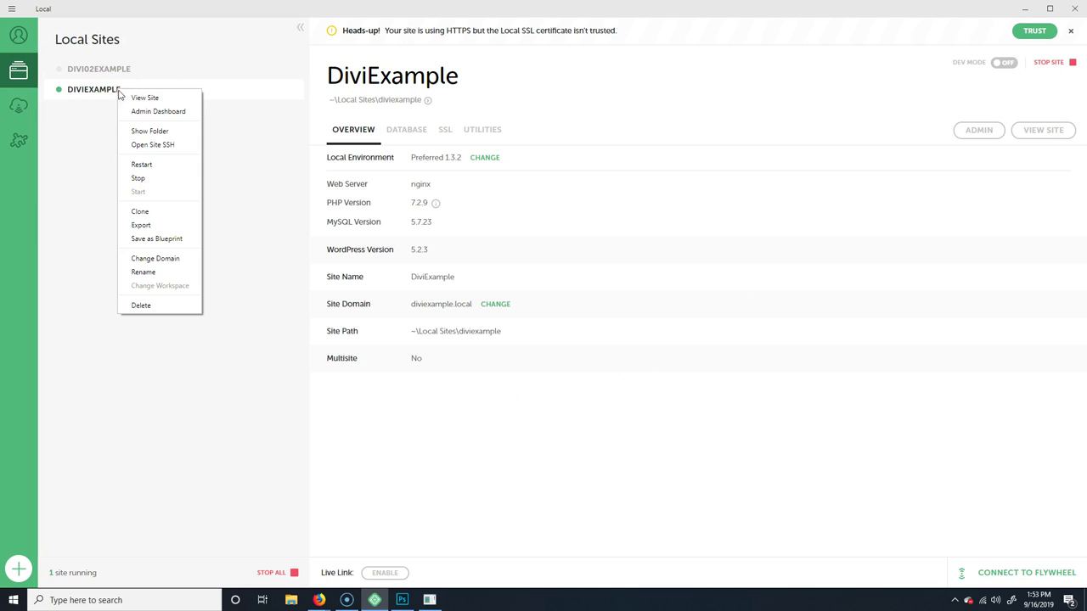
pyautogui.click(162, 226)
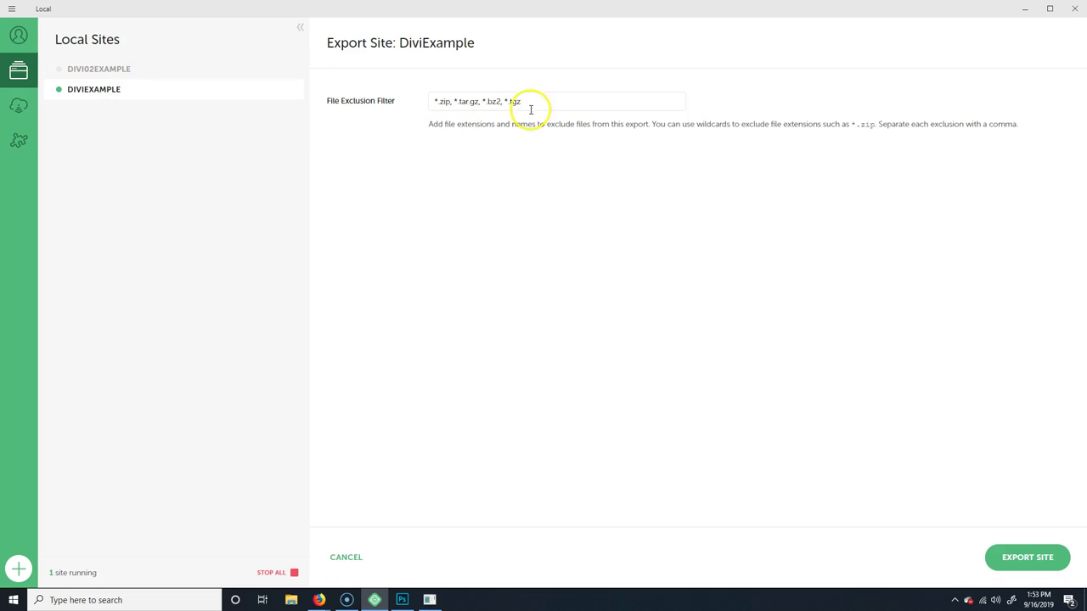
pyautogui.click(1040, 556)
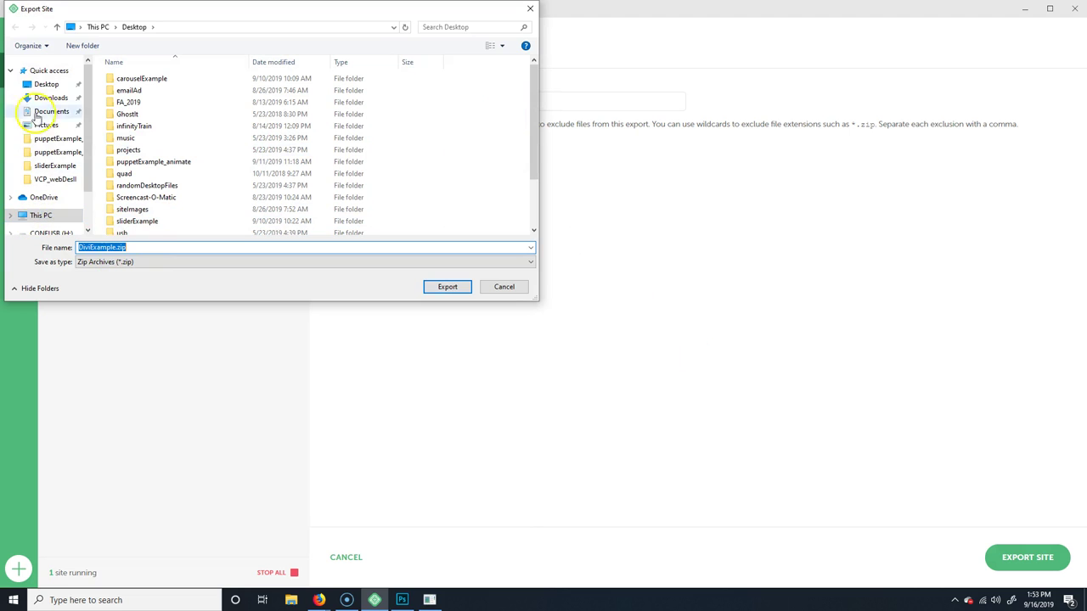
pyautogui.click(41, 86)
pyautogui.moveTo(138, 246); pyautogui.dragTo(53, 244)
pyautogui.click(201, 261)
pyautogui.click(138, 245)
pyautogui.click(449, 287)
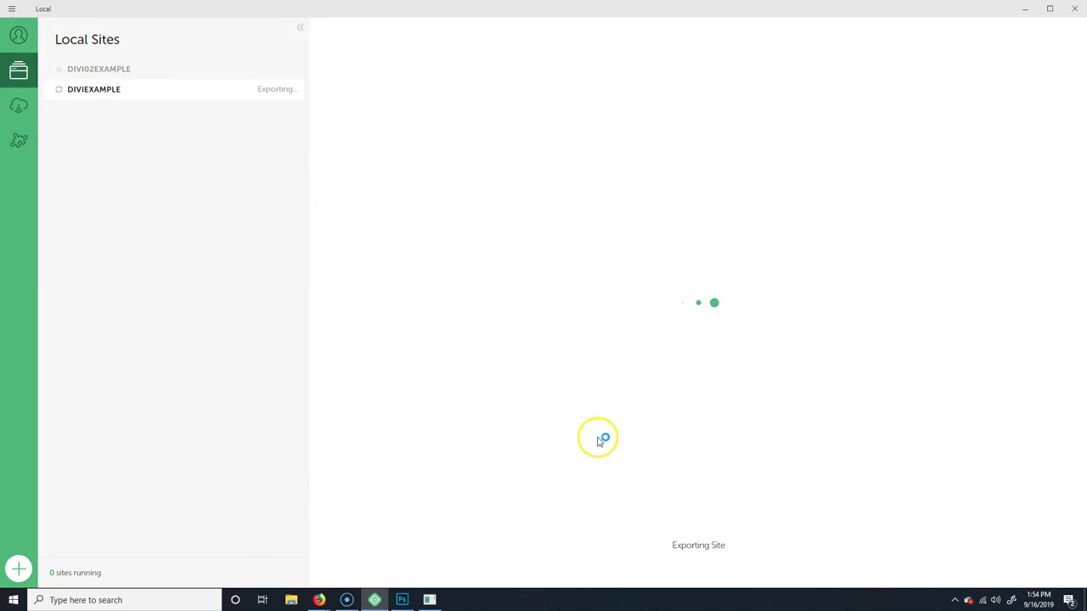